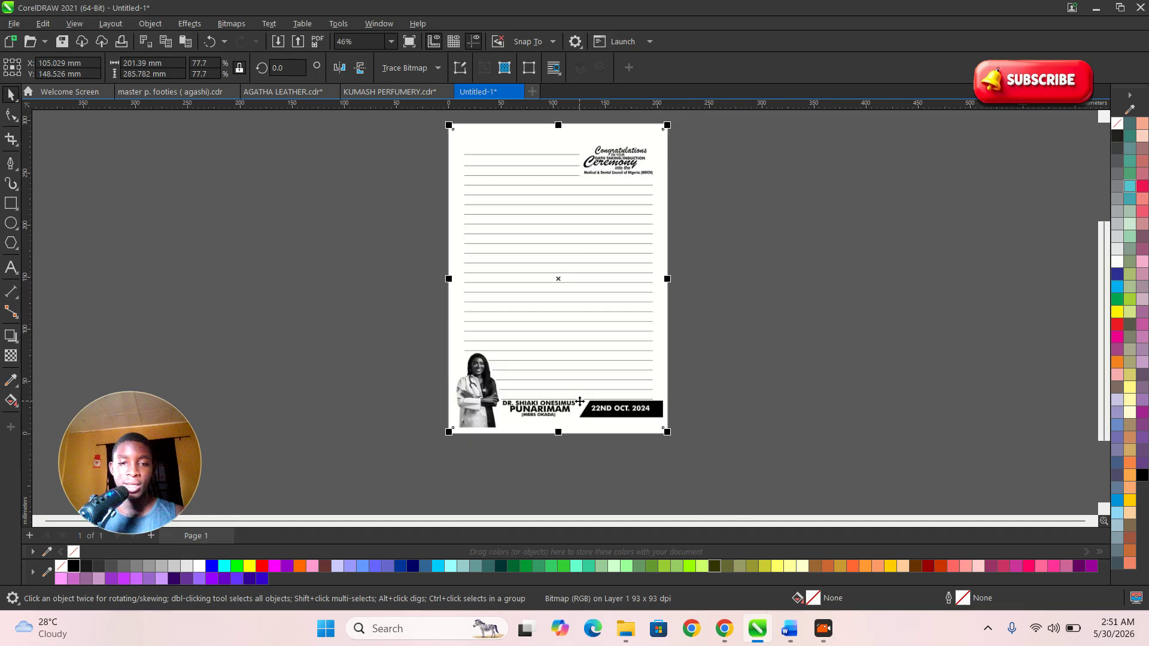
- Move the sample letterhead bitmap off to the right of the page
{"action": "scroll", "coordinate": [581, 426], "scroll_direction": "down", "scroll_amount": 3}
{"action": "scroll", "coordinate": [581, 427], "scroll_direction": "down", "scroll_amount": 3}
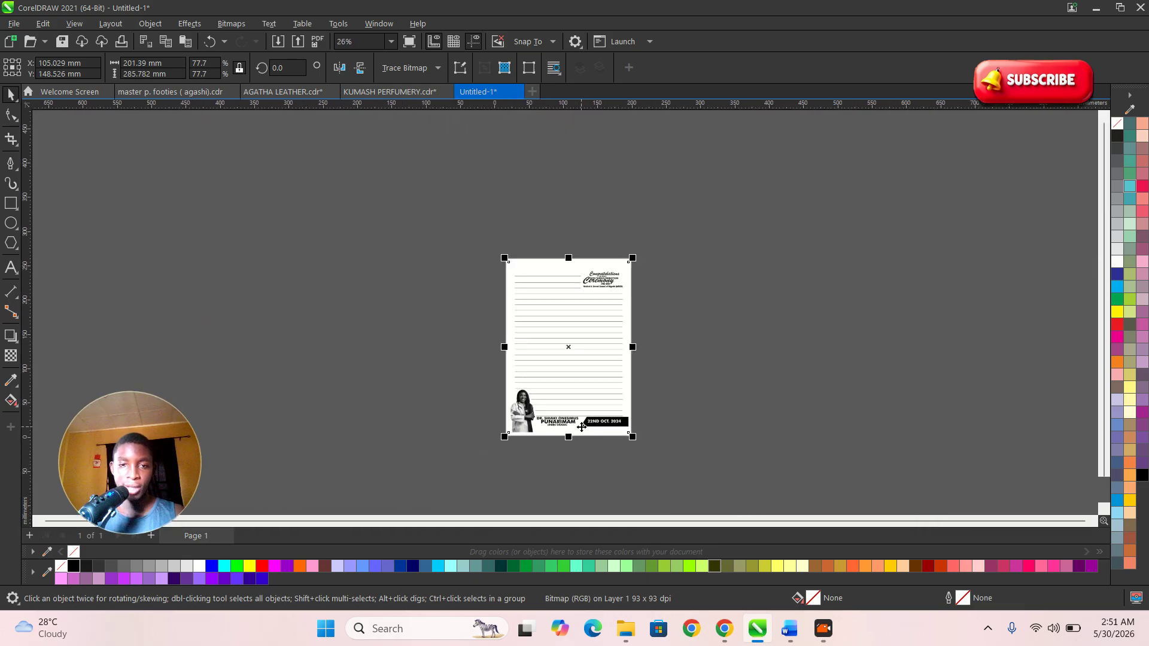
{"action": "scroll", "coordinate": [626, 313], "scroll_direction": "up", "scroll_amount": 4}
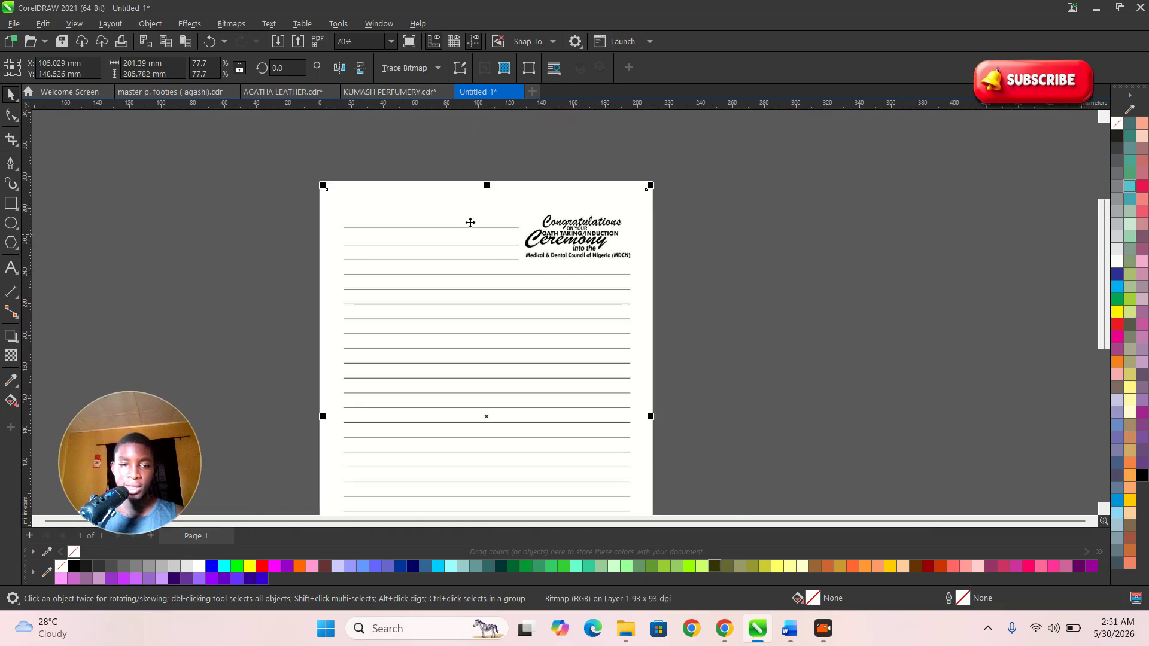
{"action": "scroll", "coordinate": [502, 277], "scroll_direction": "down", "scroll_amount": 3}
{"action": "scroll", "coordinate": [502, 279], "scroll_direction": "up", "scroll_amount": 2}
{"action": "left_click", "coordinate": [700, 269]}
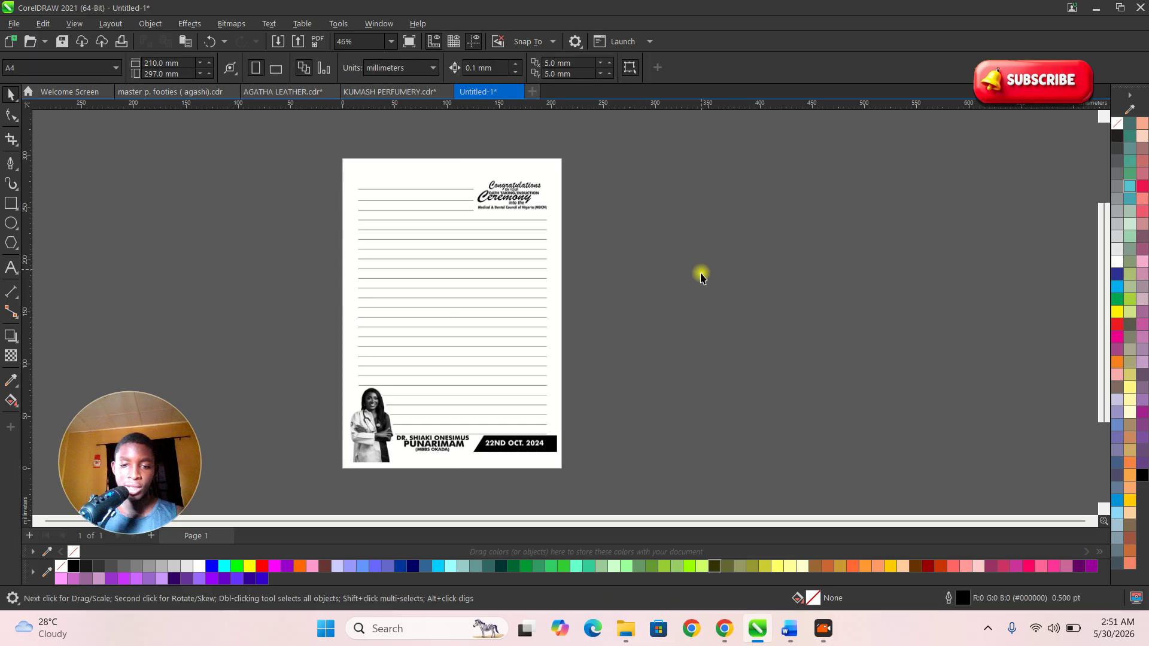
{"action": "left_click_drag", "start_coordinate": [460, 275], "coordinate": [722, 275]}
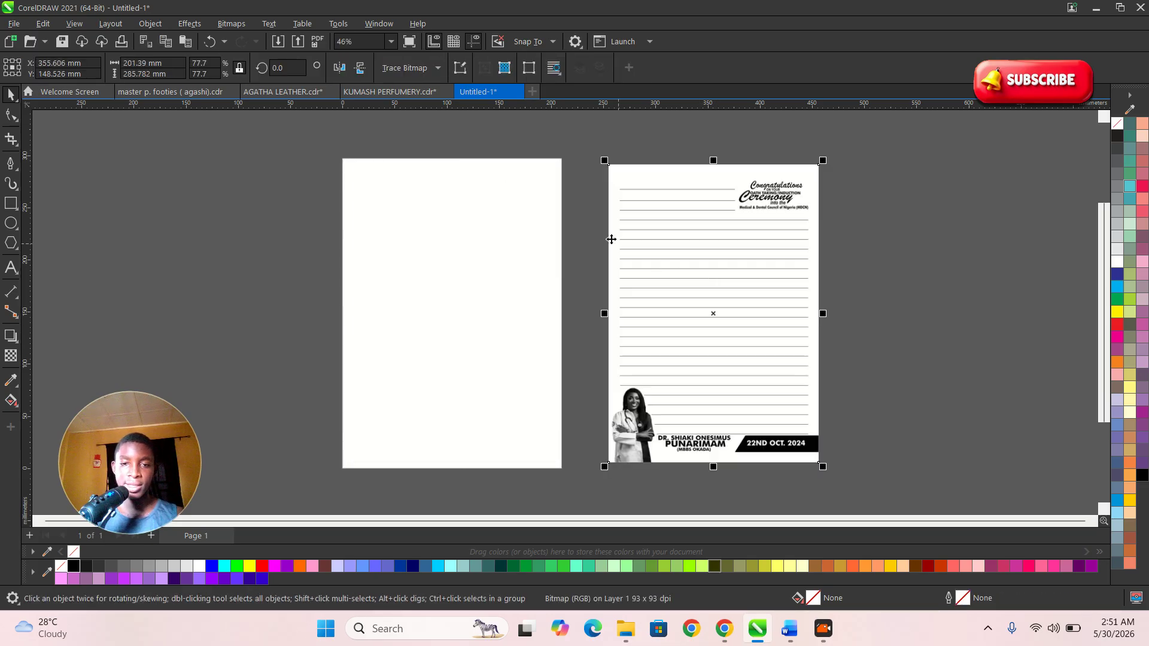
{"action": "left_click", "coordinate": [590, 246]}
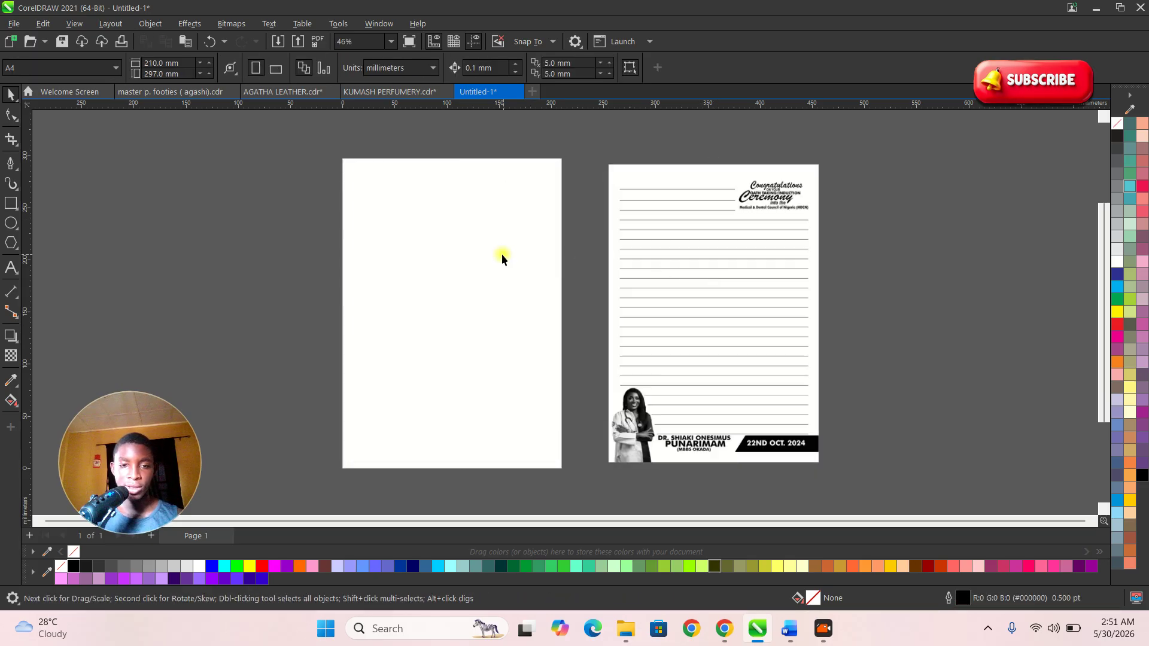
- Draw a rectangle of about 208.1 × 297.0 mm centred exactly over the A4 page
{"action": "left_click", "coordinate": [11, 203]}
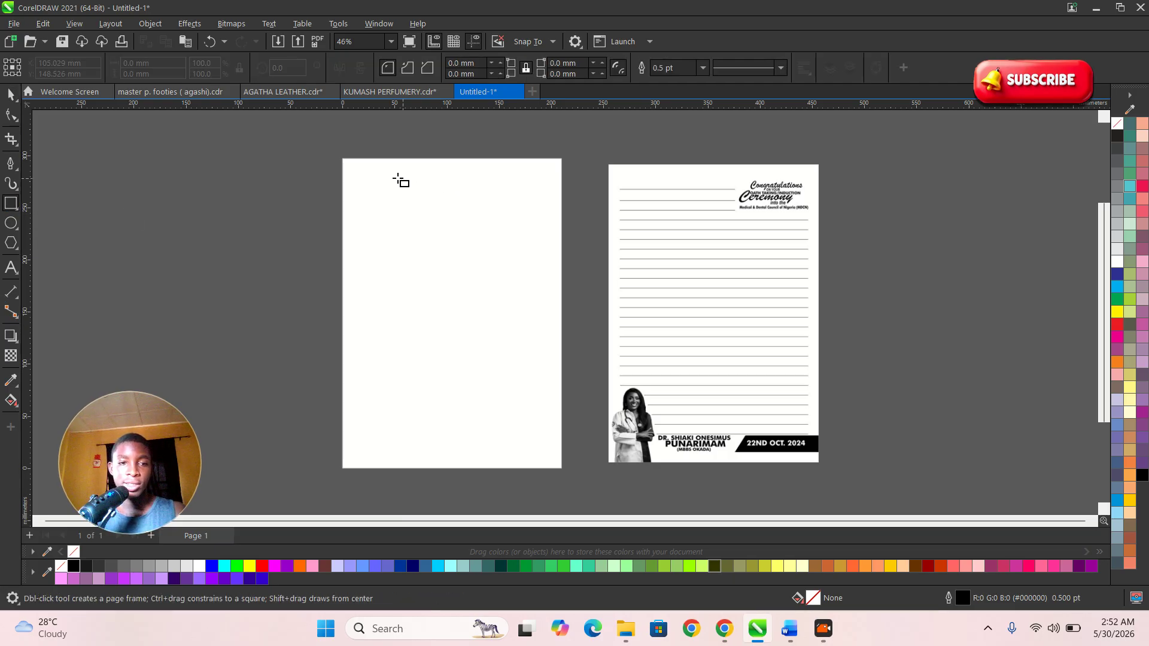
{"action": "left_click_drag", "start_coordinate": [343, 158], "coordinate": [562, 470]}
{"action": "key", "text": "space"}
{"action": "key", "text": "p"}
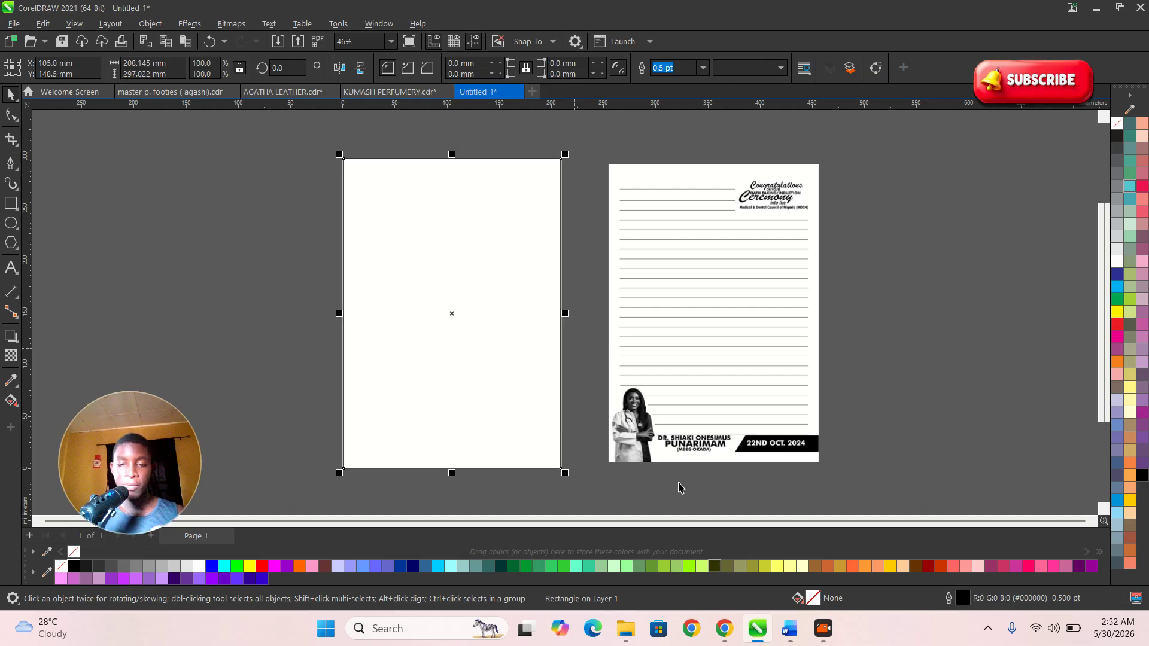
{"action": "left_click", "coordinate": [628, 631]}
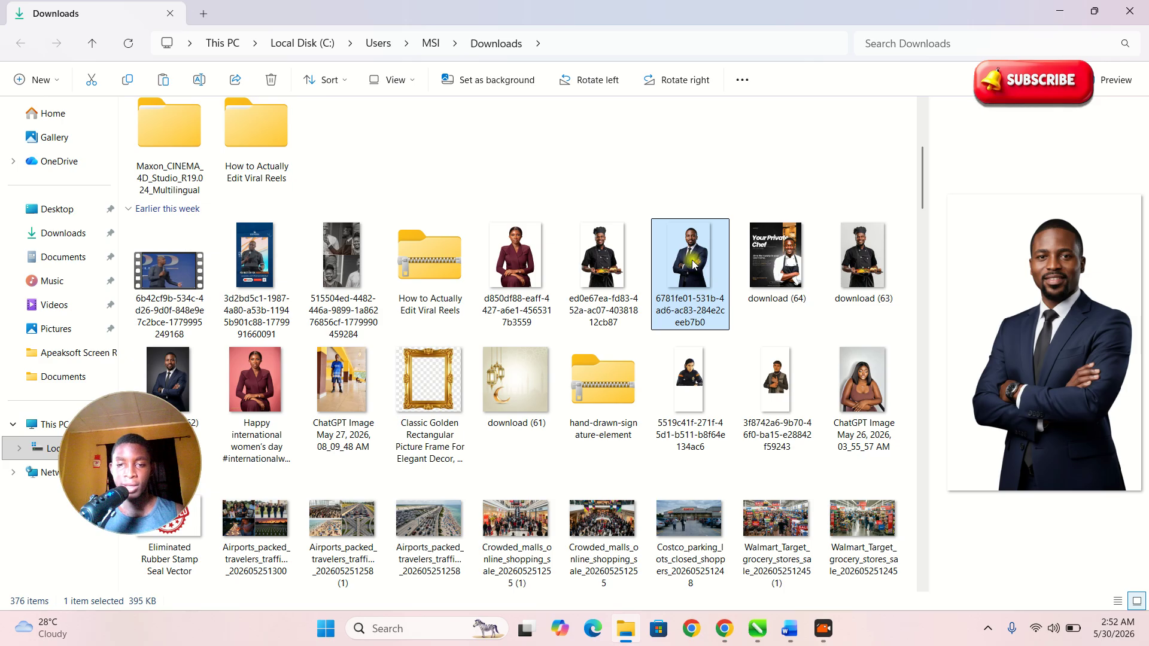
{"action": "key", "text": "alt+Tab"}
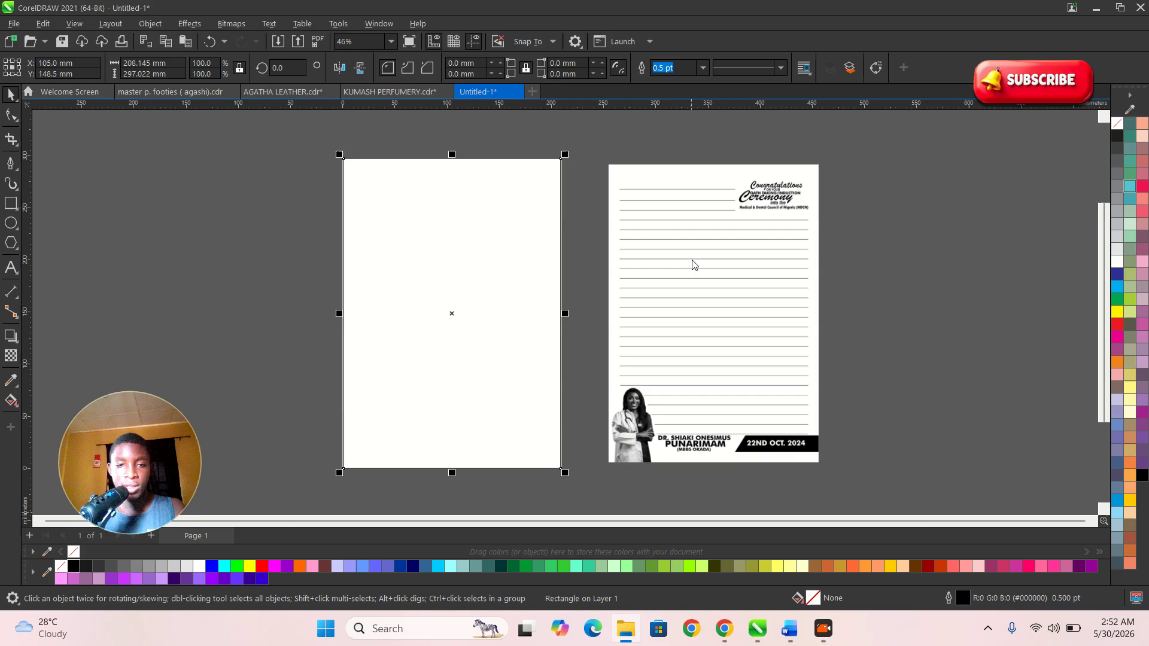
- Move the sample further right and paste the photo of the man in a navy suit
{"action": "left_click_drag", "start_coordinate": [658, 297], "coordinate": [830, 314]}
{"action": "left_click", "coordinate": [665, 324]}
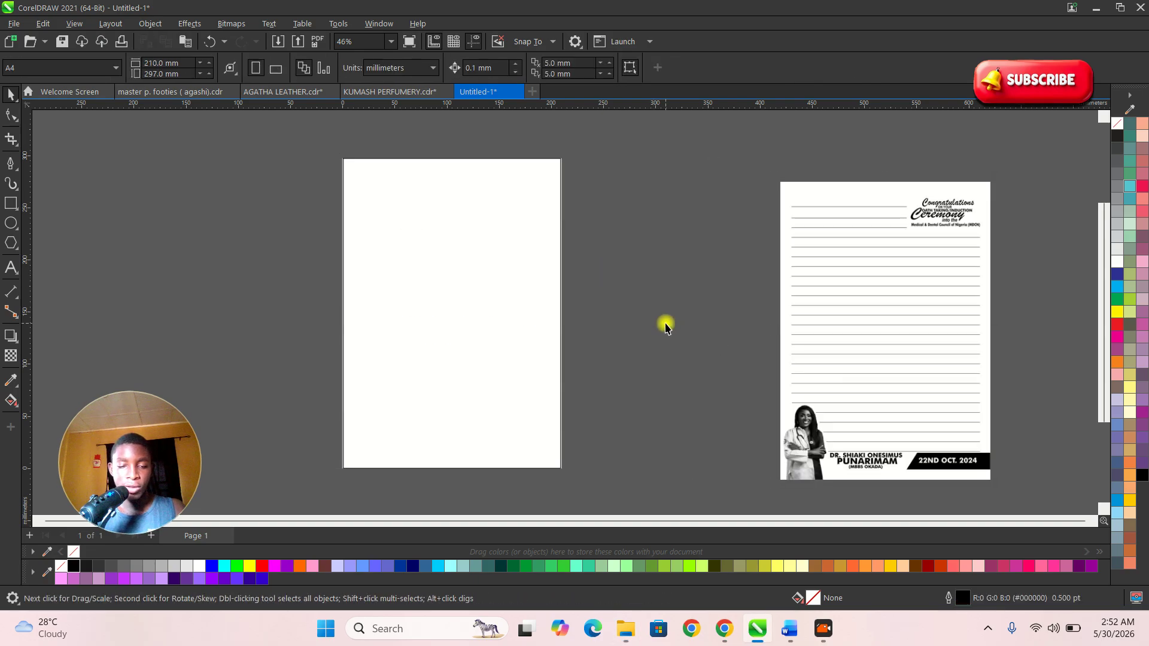
{"action": "key", "text": "ctrl+v"}
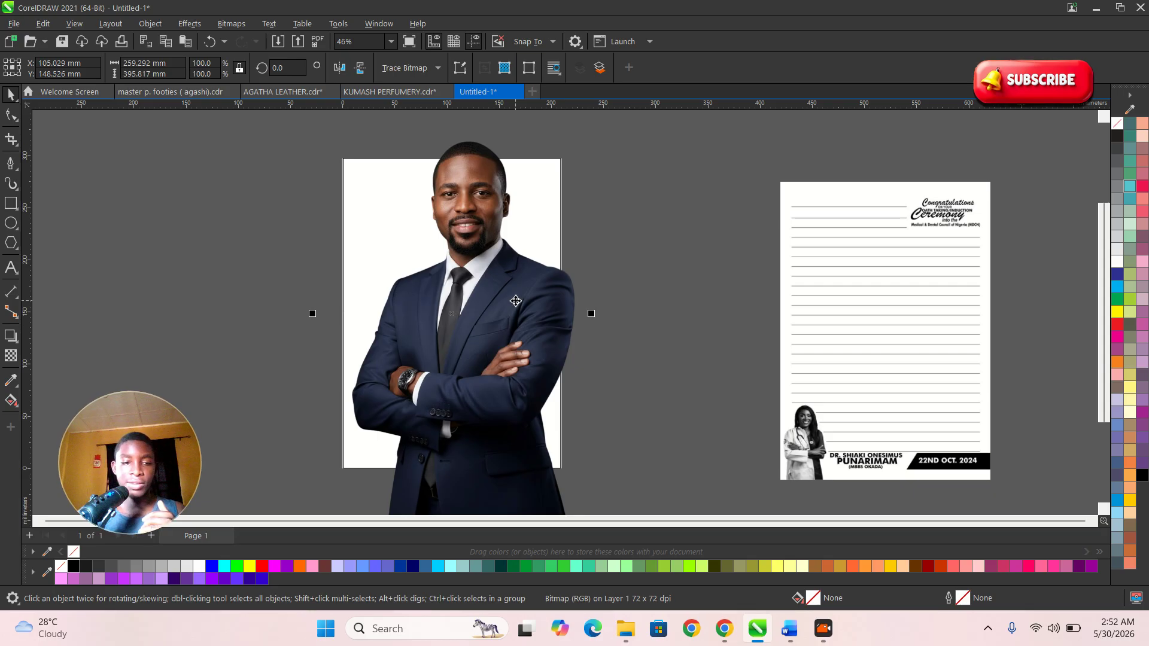
{"action": "scroll", "coordinate": [551, 270], "scroll_direction": "down", "scroll_amount": 2}
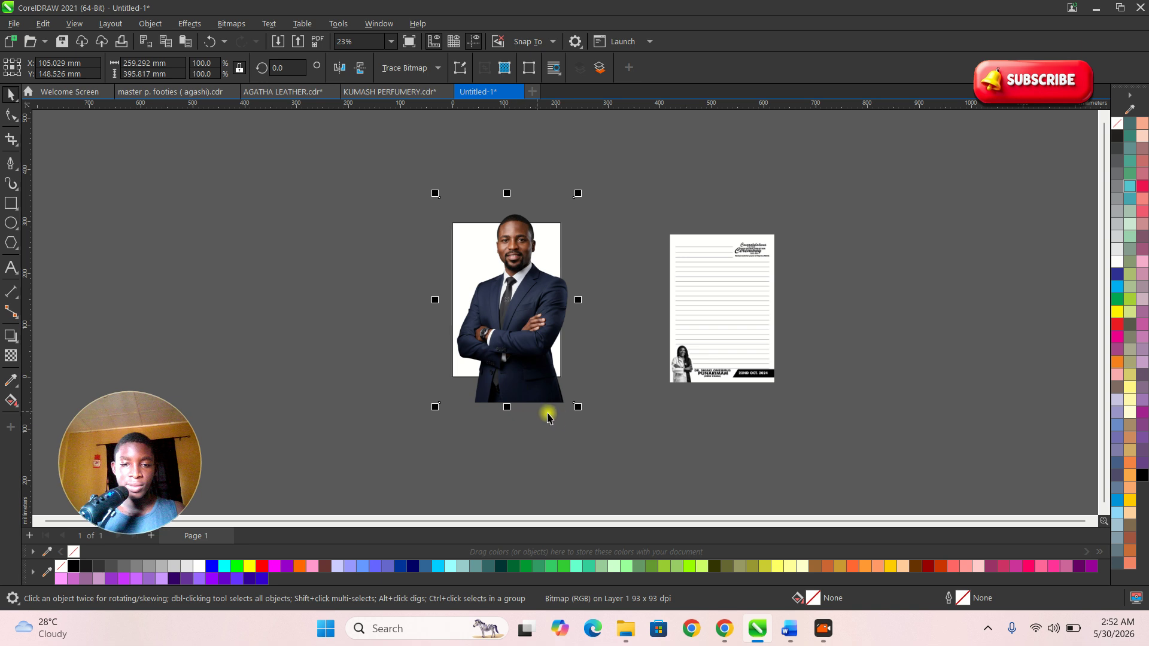
- Scale the man's photo to 22.3% and move it to the page's bottom-left corner
{"action": "left_click_drag", "start_coordinate": [576, 406], "coordinate": [482, 375]}
{"action": "key", "text": "z"}
{"action": "left_click_drag", "start_coordinate": [426, 185], "coordinate": [648, 456]}
{"action": "scroll", "coordinate": [526, 365], "scroll_direction": "up", "scroll_amount": 2}
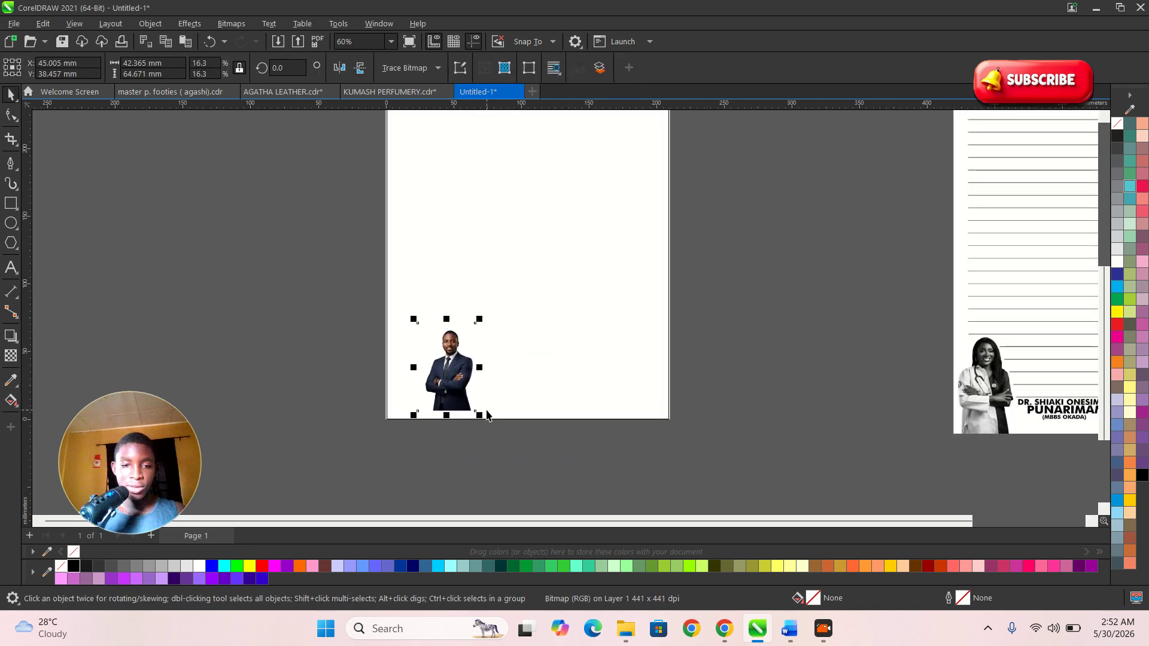
{"action": "left_click_drag", "start_coordinate": [484, 422], "coordinate": [498, 447]}
{"action": "left_click_drag", "start_coordinate": [450, 400], "coordinate": [430, 399]}
{"action": "scroll", "coordinate": [431, 399], "scroll_direction": "up", "scroll_amount": 1}
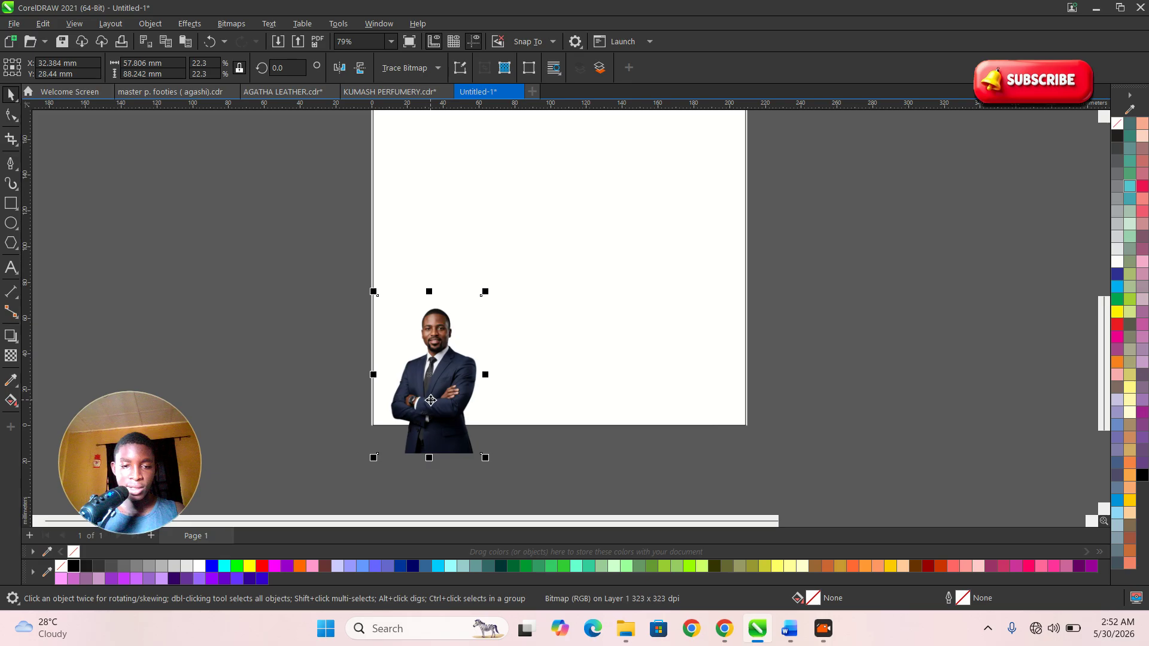
{"action": "scroll", "coordinate": [431, 399], "scroll_direction": "down", "scroll_amount": 1}
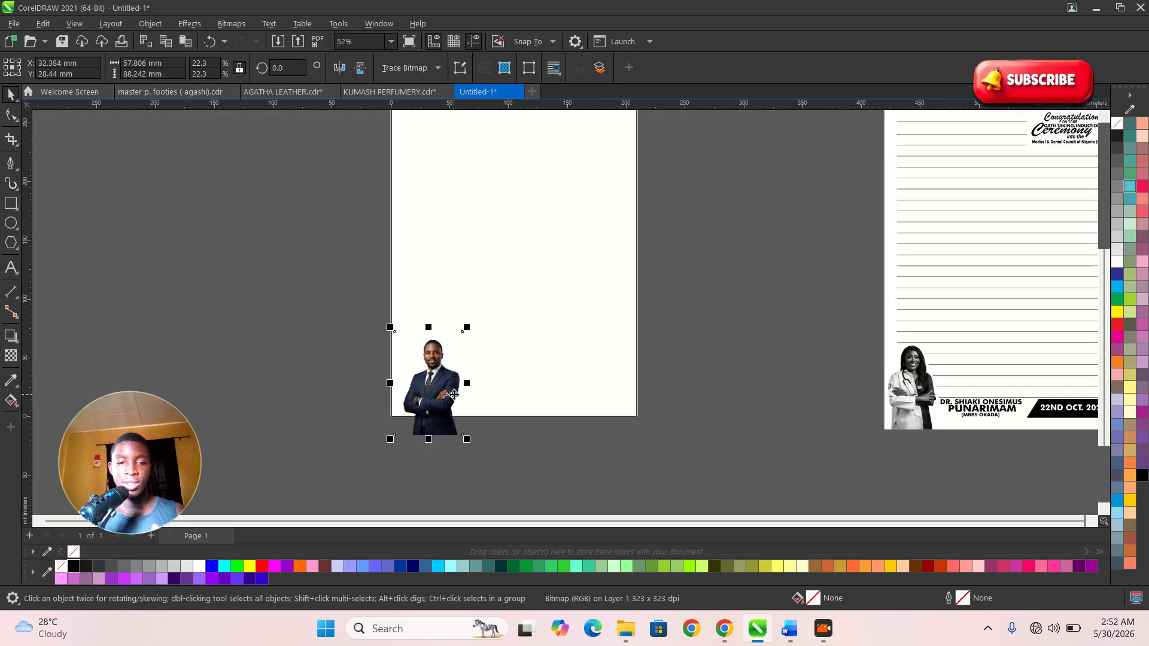
- Mirror the photo horizontally and nudge it slightly right
{"action": "left_click", "coordinate": [339, 70]}
{"action": "scroll", "coordinate": [418, 318], "scroll_direction": "up", "scroll_amount": 1}
{"action": "left_click_drag", "start_coordinate": [426, 421], "coordinate": [433, 421]}
{"action": "scroll", "coordinate": [433, 421], "scroll_direction": "up", "scroll_amount": 2}
{"action": "scroll", "coordinate": [437, 411], "scroll_direction": "down", "scroll_amount": 3}
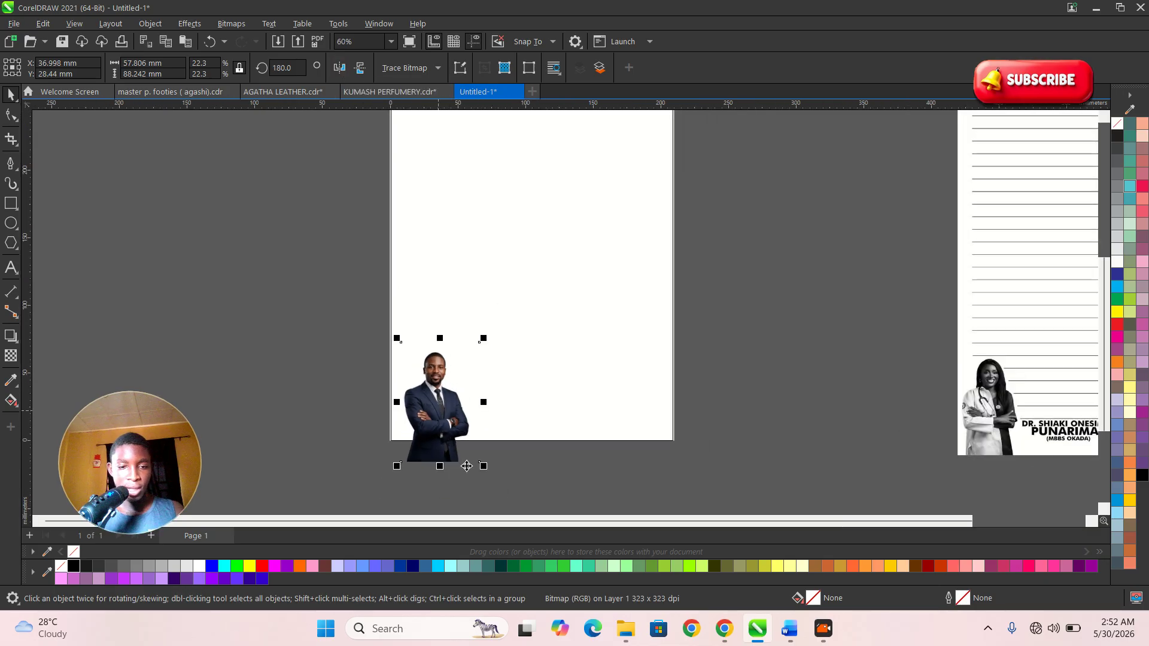
{"action": "scroll", "coordinate": [441, 425], "scroll_direction": "down", "scroll_amount": 3}
{"action": "scroll", "coordinate": [898, 299], "scroll_direction": "up", "scroll_amount": 1}
{"action": "scroll", "coordinate": [902, 298], "scroll_direction": "up", "scroll_amount": 1}
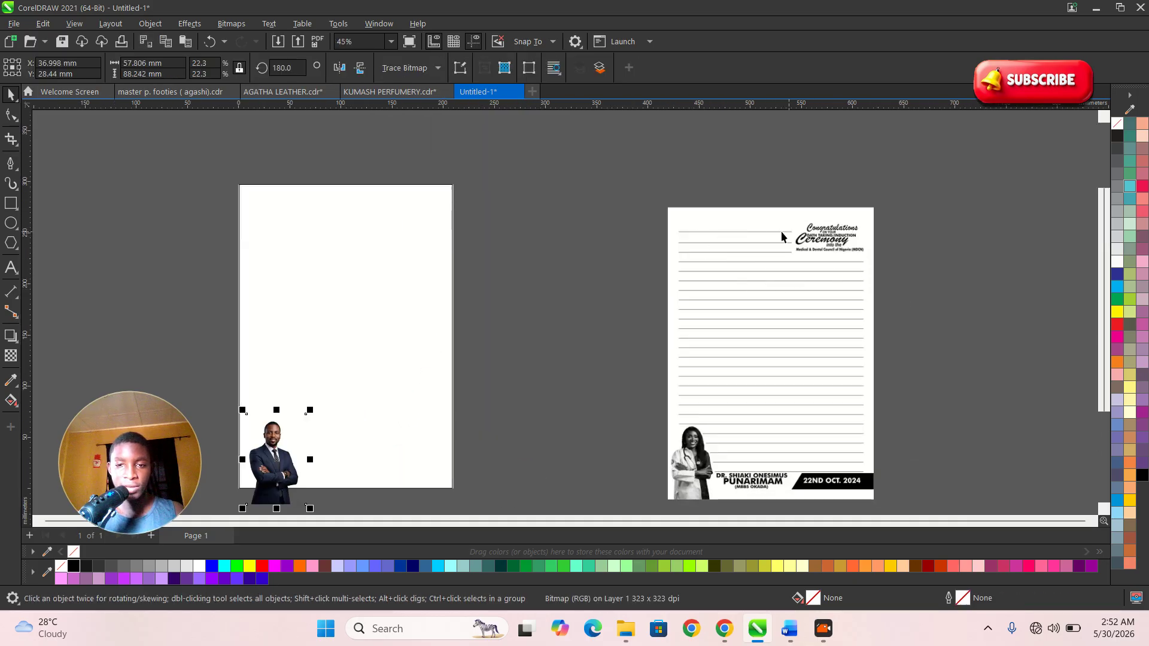
- Position the man's photo along the page's lower edge
{"action": "left_click", "coordinate": [8, 163]}
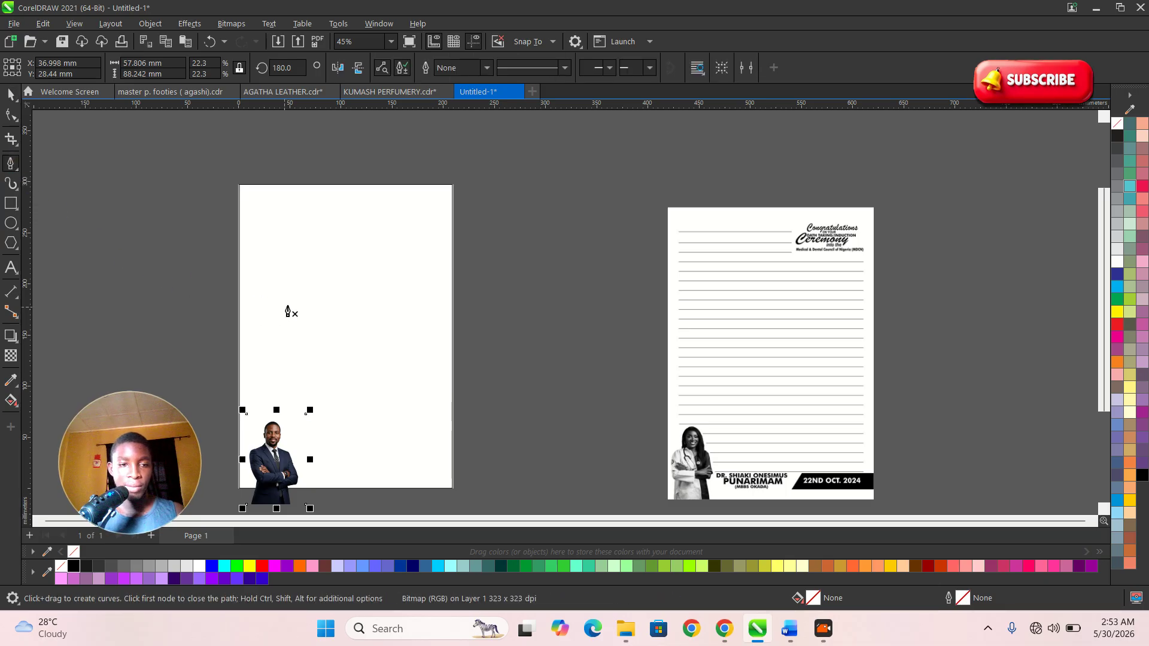
{"action": "scroll", "coordinate": [290, 308], "scroll_direction": "up", "scroll_amount": 3}
{"action": "scroll", "coordinate": [269, 258], "scroll_direction": "down", "scroll_amount": 3}
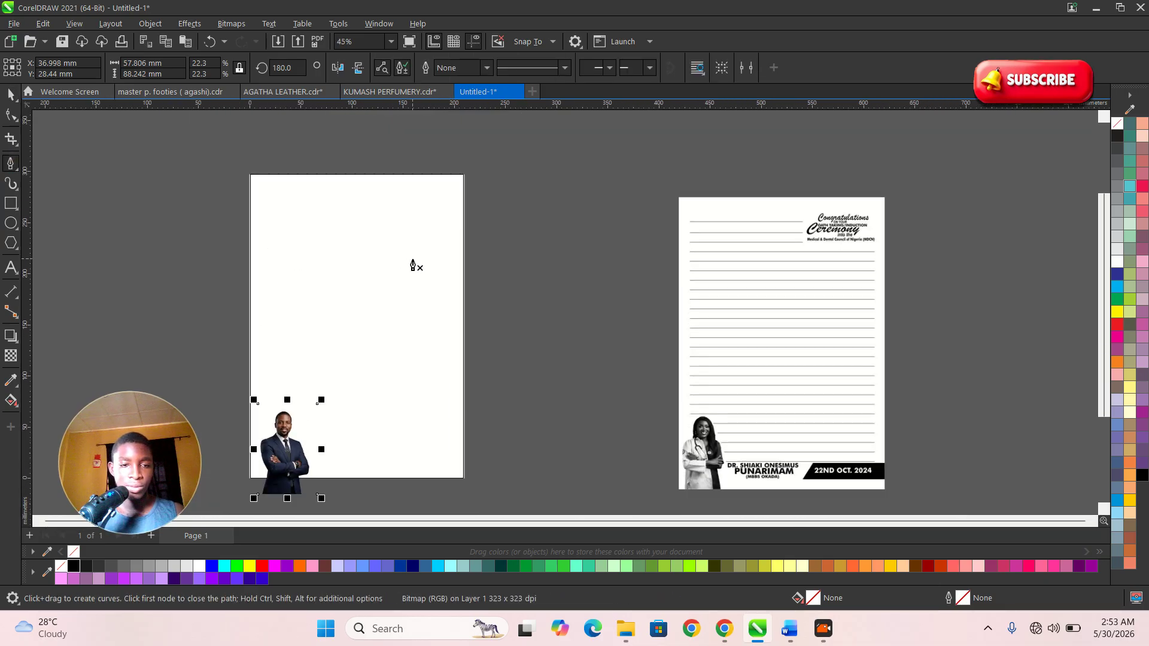
{"action": "key", "text": "space"}
{"action": "scroll", "coordinate": [387, 448], "scroll_direction": "down", "scroll_amount": 3}
{"action": "scroll", "coordinate": [397, 398], "scroll_direction": "up", "scroll_amount": 4}
{"action": "left_click_drag", "start_coordinate": [452, 359], "coordinate": [442, 336]}
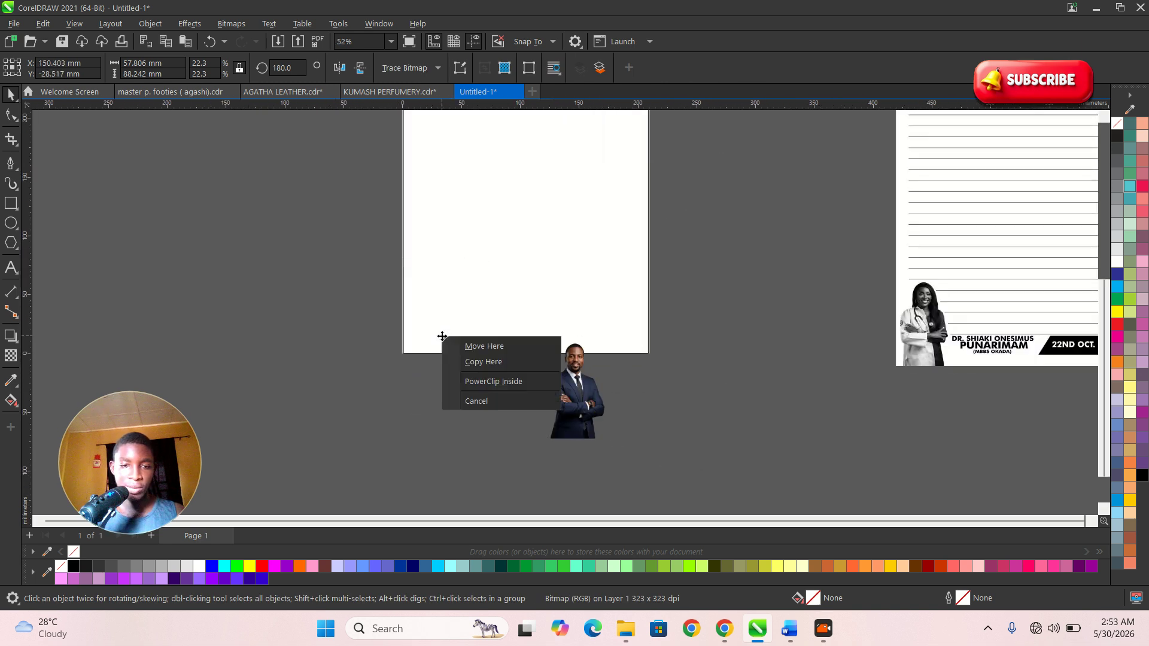
{"action": "left_click", "coordinate": [477, 401]}
{"action": "left_click_drag", "start_coordinate": [568, 400], "coordinate": [502, 400]}
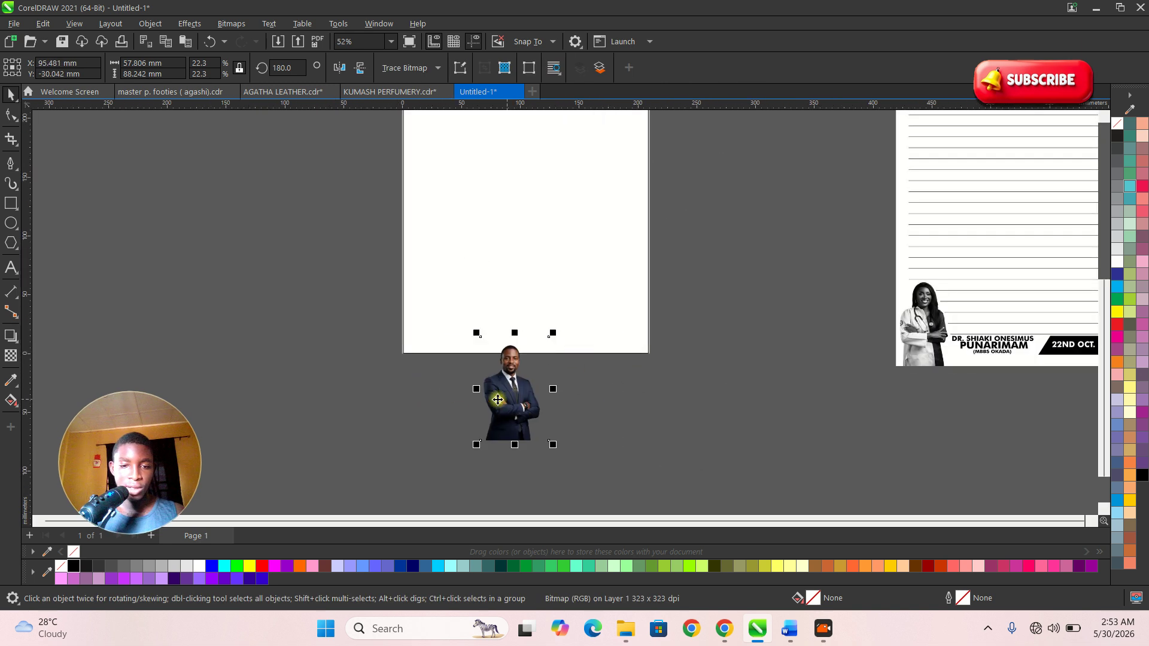
- PowerClip the photo inside the page rectangle via Object > PowerClip > Place Inside Frame
{"action": "left_click", "coordinate": [150, 24]}
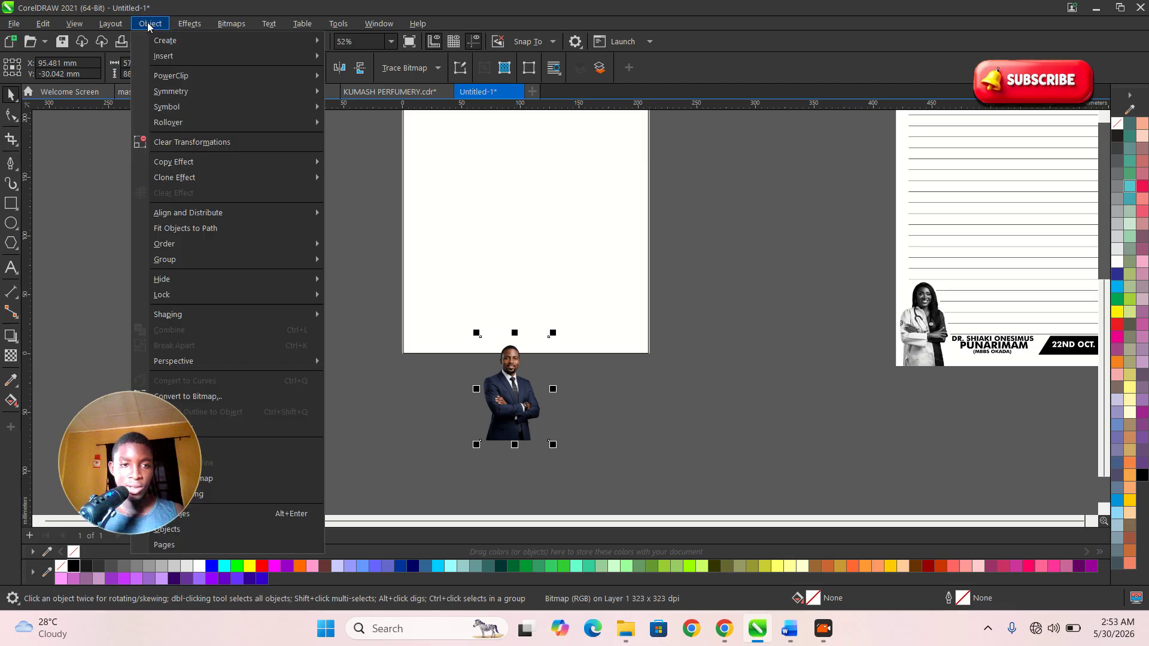
{"action": "mouse_move", "coordinate": [197, 76]}
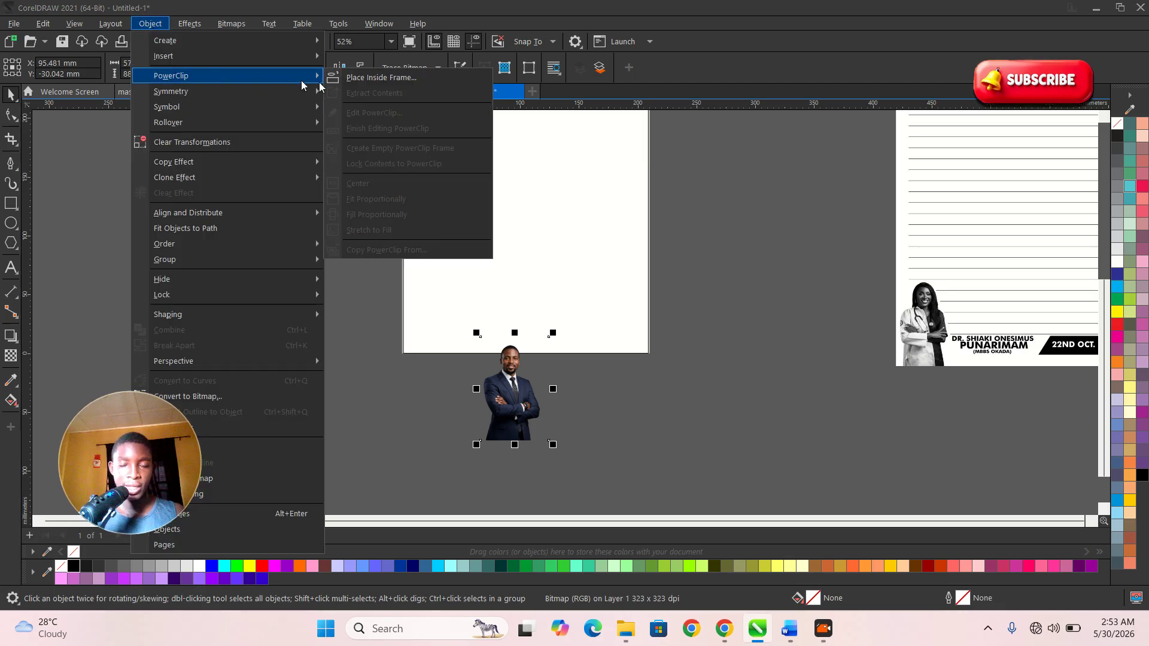
{"action": "left_click", "coordinate": [382, 77]}
{"action": "left_click", "coordinate": [465, 274]}
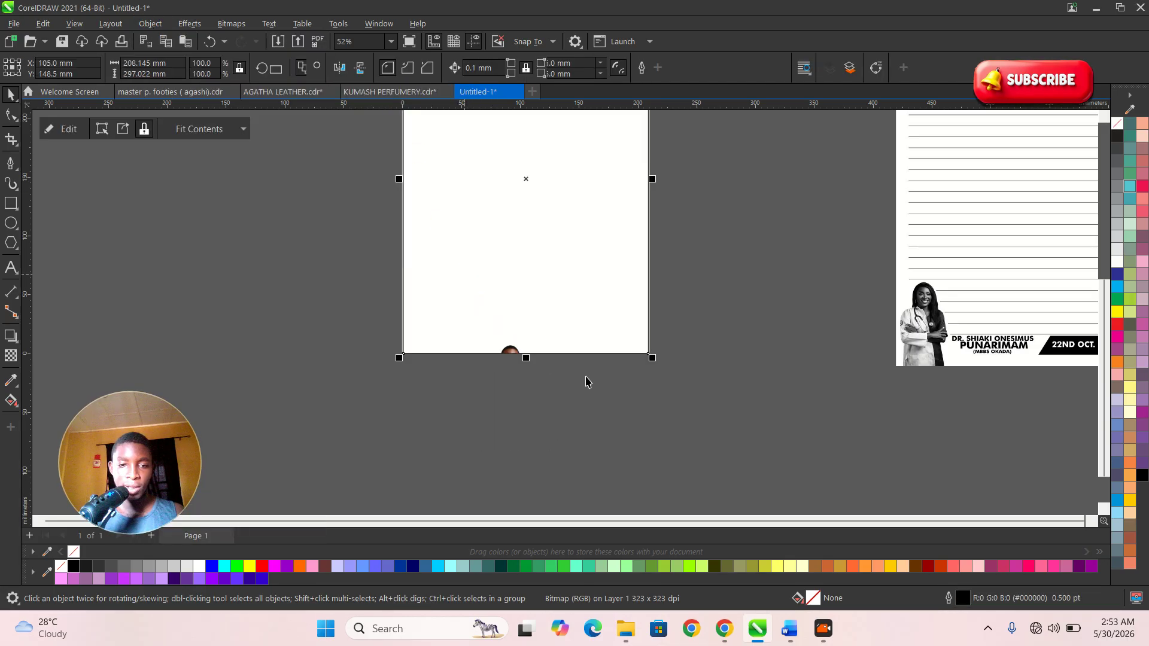
- Edit the PowerClip contents to raise the photo to the page's bottom-left, then finish
{"action": "double_click", "coordinate": [512, 300]}
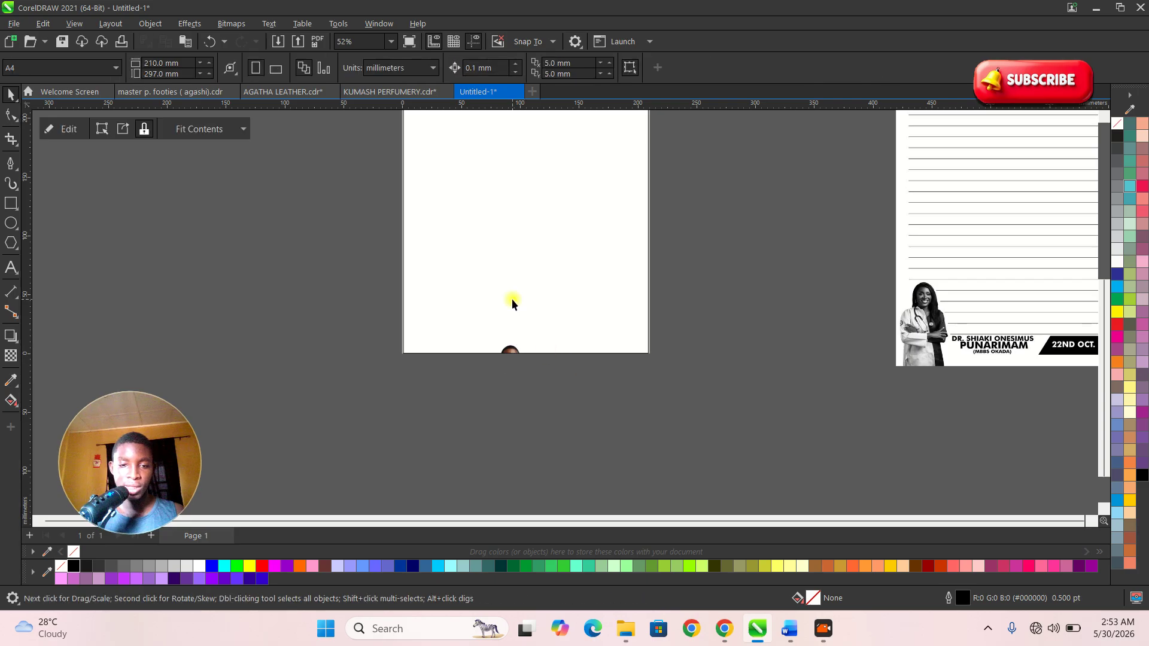
{"action": "left_click_drag", "start_coordinate": [503, 393], "coordinate": [430, 339]}
{"action": "scroll", "coordinate": [434, 330], "scroll_direction": "up", "scroll_amount": 3}
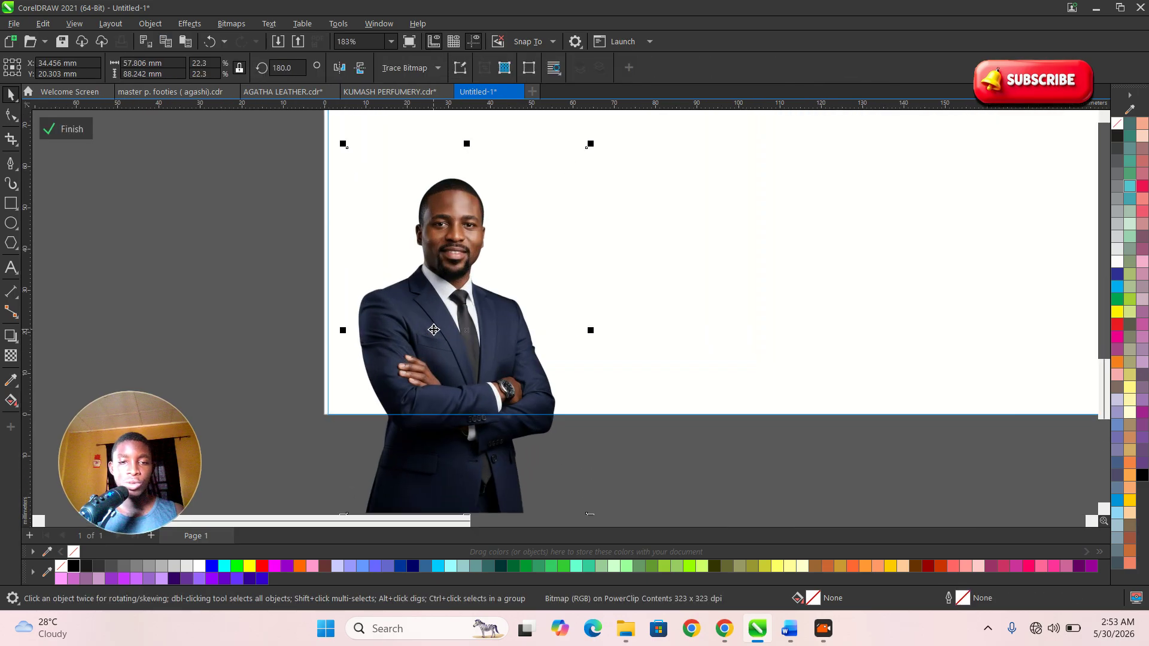
{"action": "scroll", "coordinate": [638, 307], "scroll_direction": "down", "scroll_amount": 5}
{"action": "left_click", "coordinate": [65, 129]}
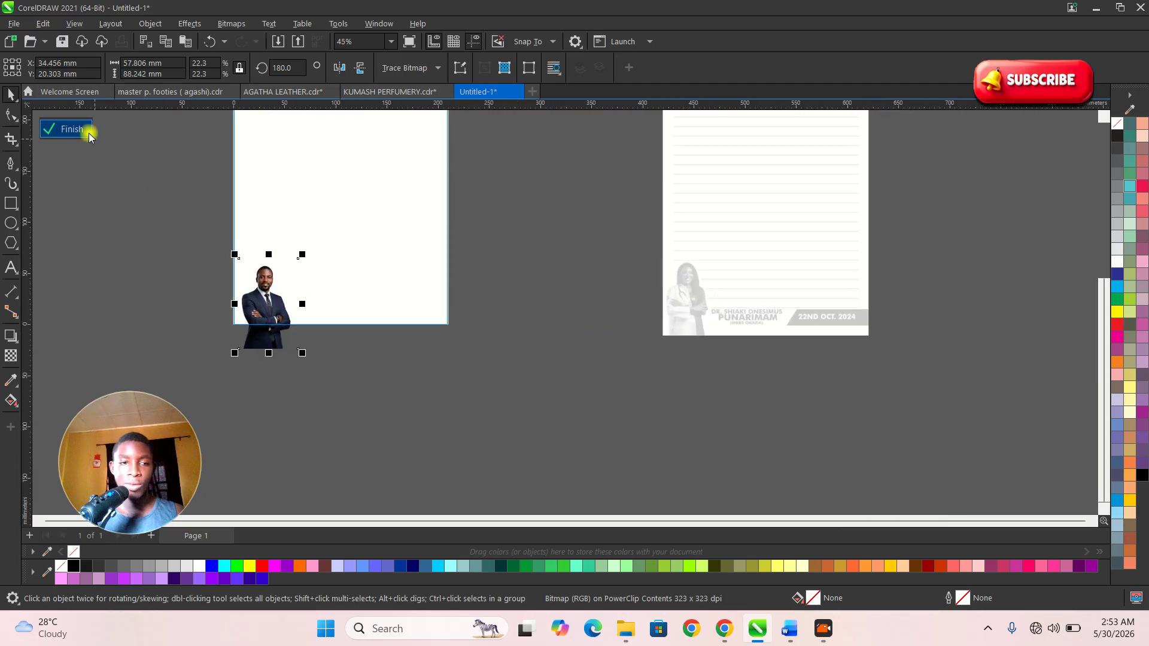
{"action": "scroll", "coordinate": [628, 335], "scroll_direction": "up", "scroll_amount": 2}
{"action": "scroll", "coordinate": [829, 239], "scroll_direction": "down", "scroll_amount": 2}
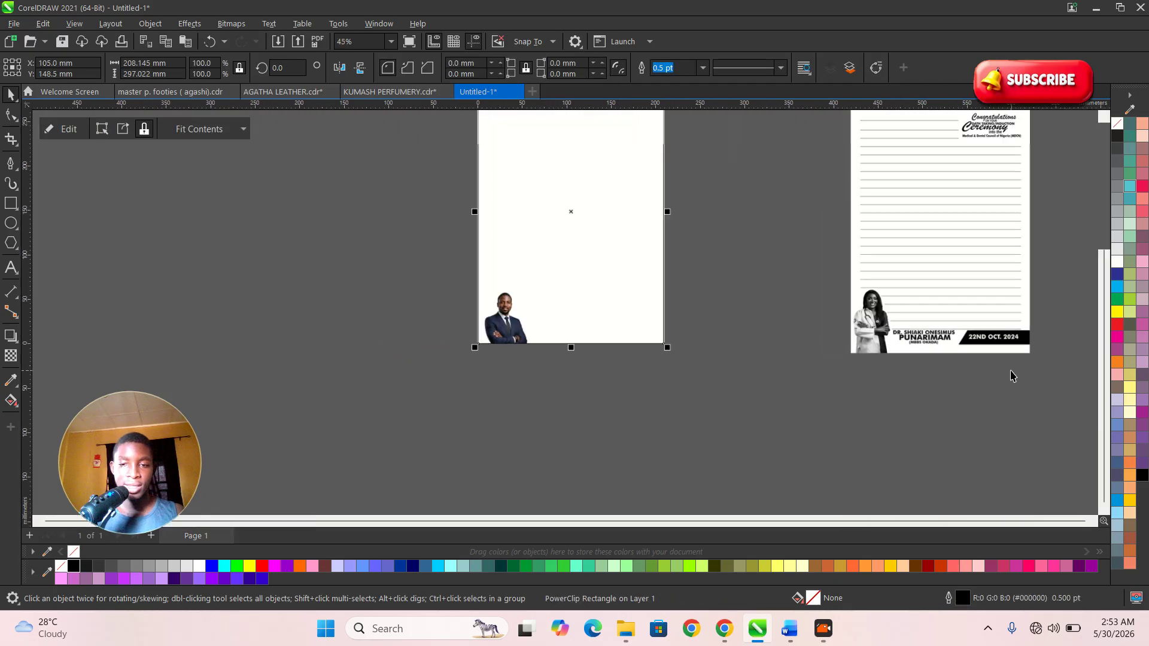
- Reopen the PowerClip contents and select the photo inside
{"action": "left_click", "coordinate": [610, 392]}
{"action": "double_click", "coordinate": [481, 314]}
{"action": "scroll", "coordinate": [480, 351], "scroll_direction": "up", "scroll_amount": 3}
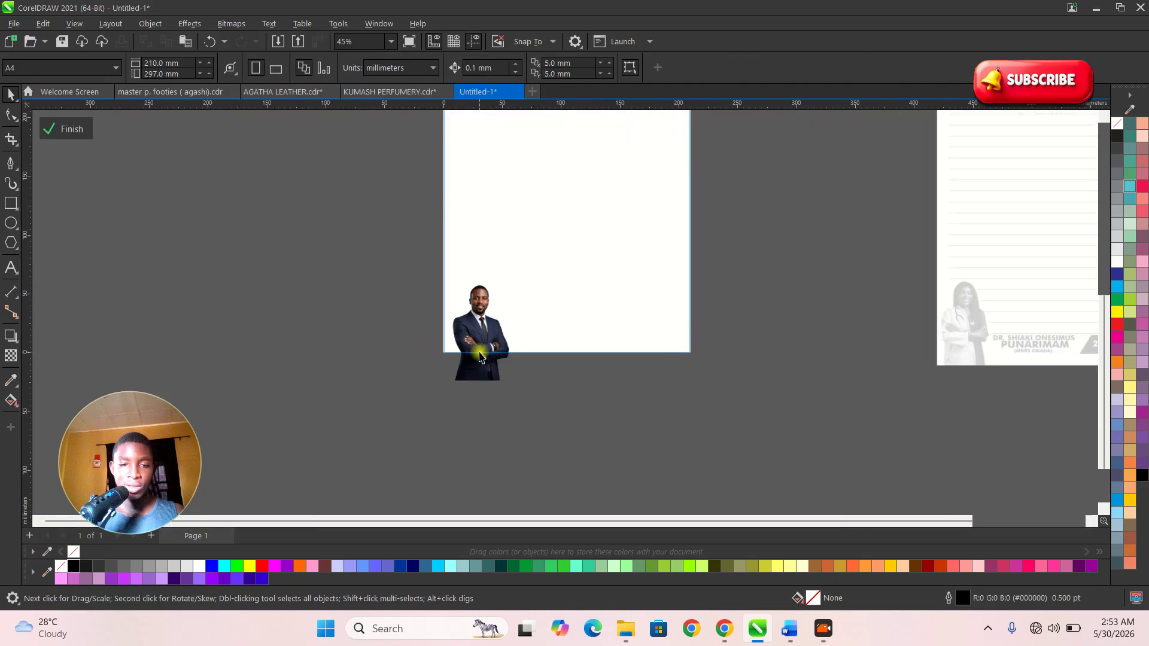
{"action": "left_click", "coordinate": [488, 289]}
{"action": "scroll", "coordinate": [490, 256], "scroll_direction": "up", "scroll_amount": 2}
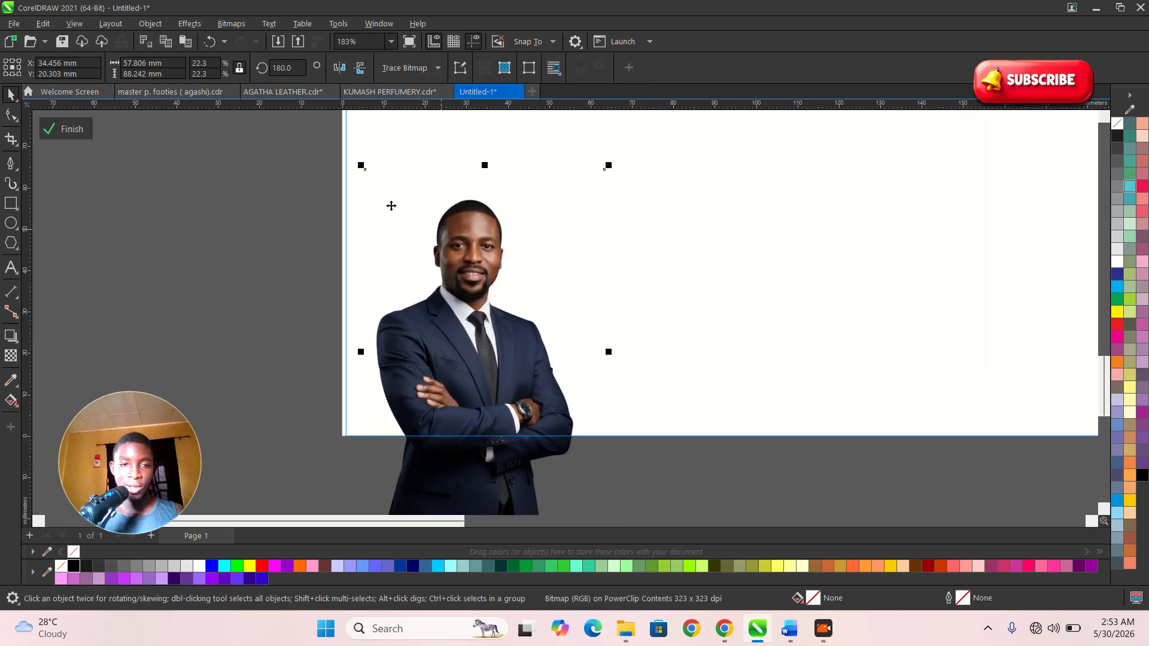
- Convert the portrait to a Grayscale (8-bit) bitmap at 500 dpi
{"action": "left_click", "coordinate": [231, 23]}
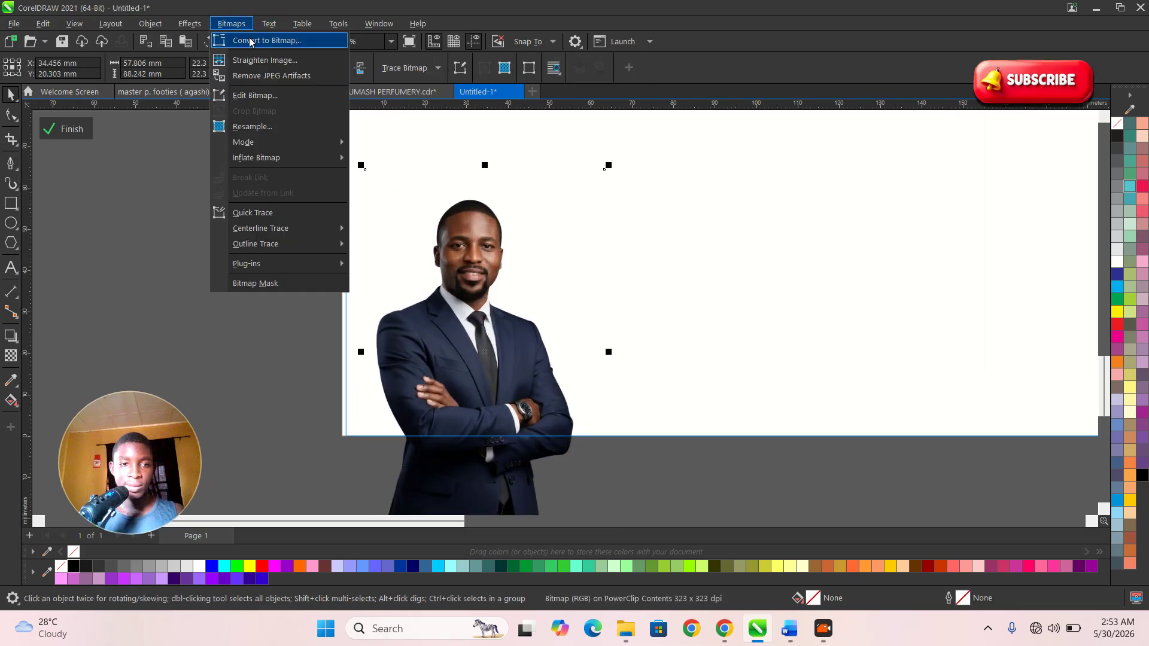
{"action": "left_click", "coordinate": [250, 40]}
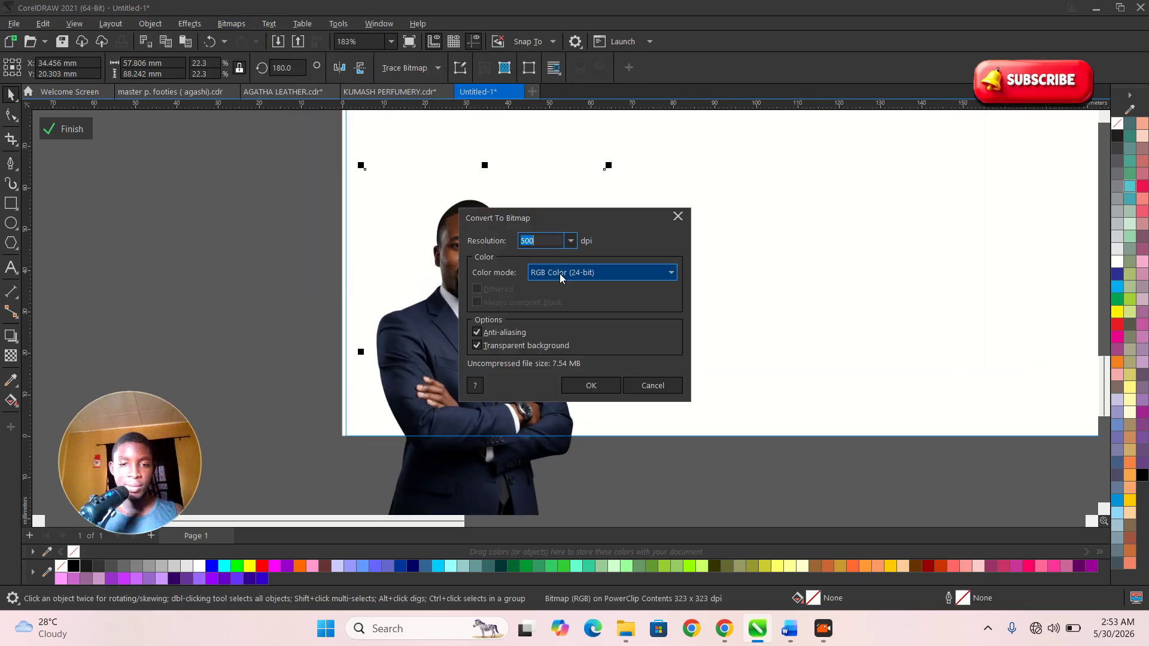
{"action": "left_click", "coordinate": [559, 273]}
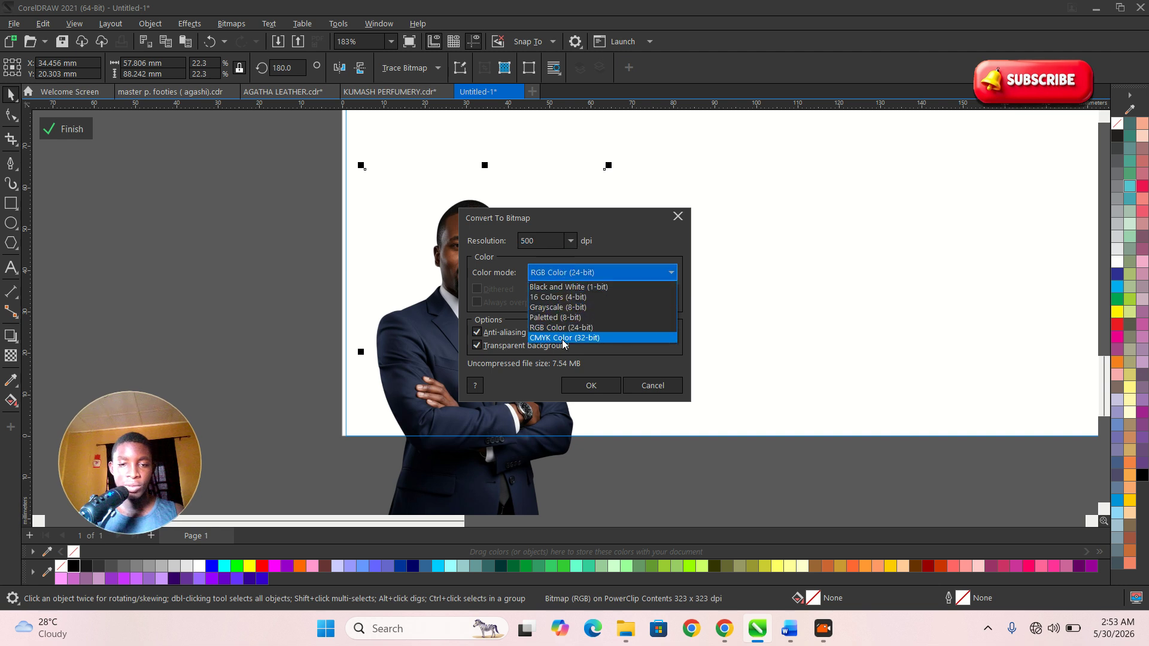
{"action": "left_click", "coordinate": [556, 312]}
{"action": "left_click", "coordinate": [591, 385]}
{"action": "scroll", "coordinate": [359, 299], "scroll_direction": "down", "scroll_amount": 3}
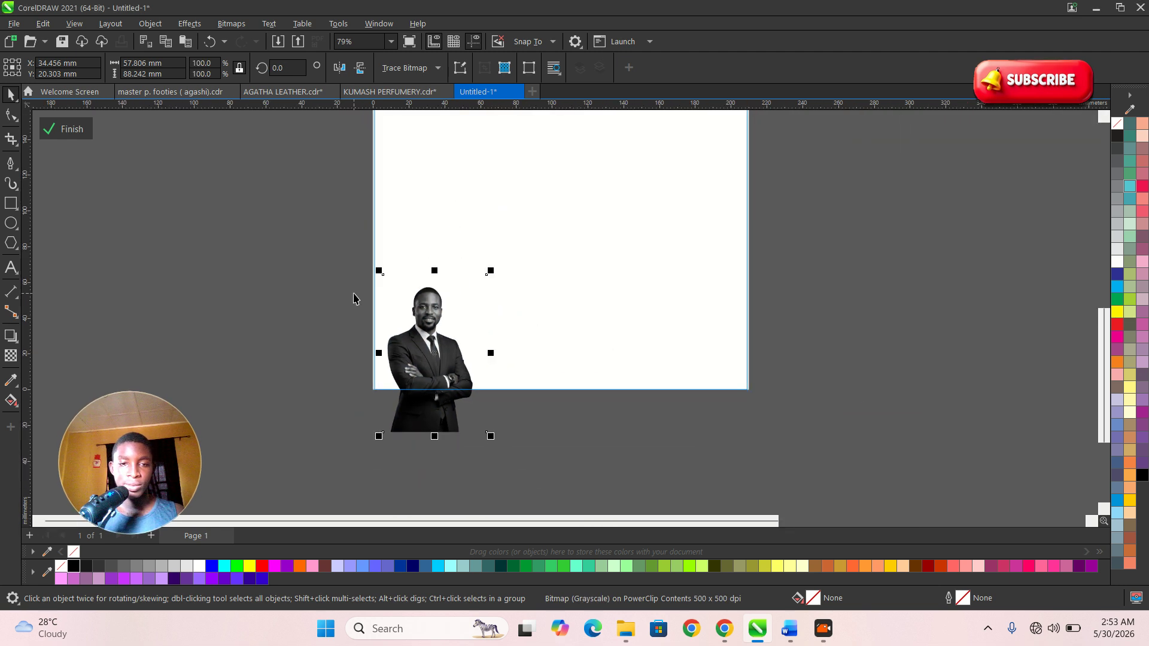
{"action": "scroll", "coordinate": [354, 297], "scroll_direction": "down", "scroll_amount": 4}
{"action": "scroll", "coordinate": [425, 299], "scroll_direction": "up", "scroll_amount": 2}
- Exit PowerClip editing of the page contents
{"action": "left_click", "coordinate": [243, 223]}
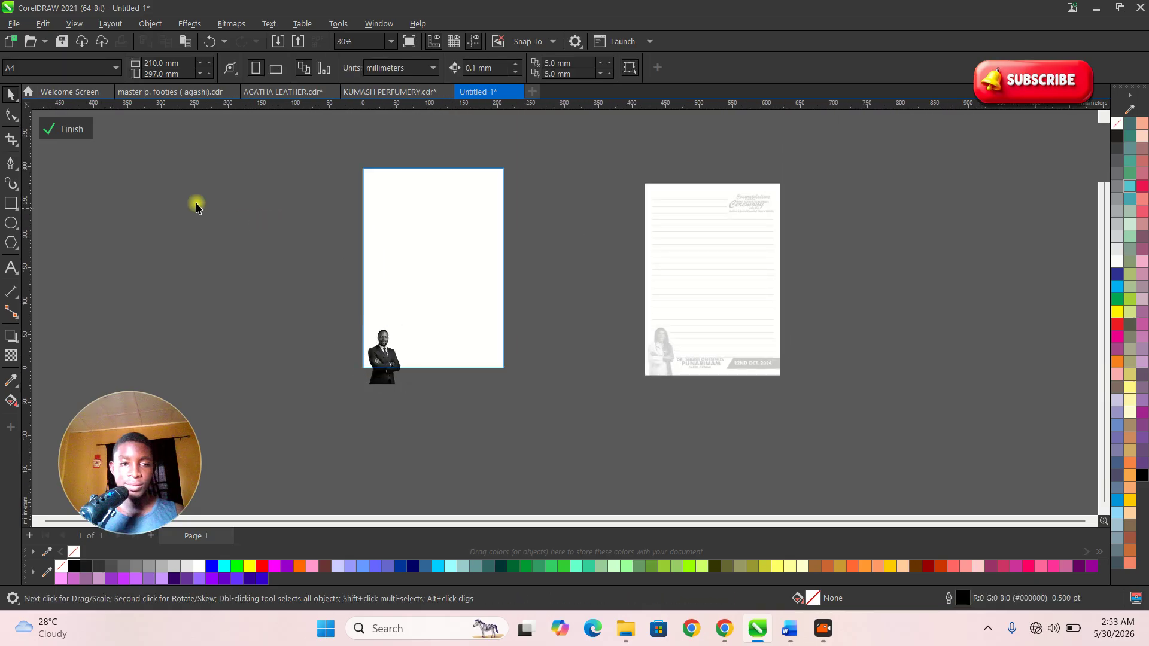
{"action": "left_click", "coordinate": [75, 131]}
{"action": "scroll", "coordinate": [440, 207], "scroll_direction": "up", "scroll_amount": 1}
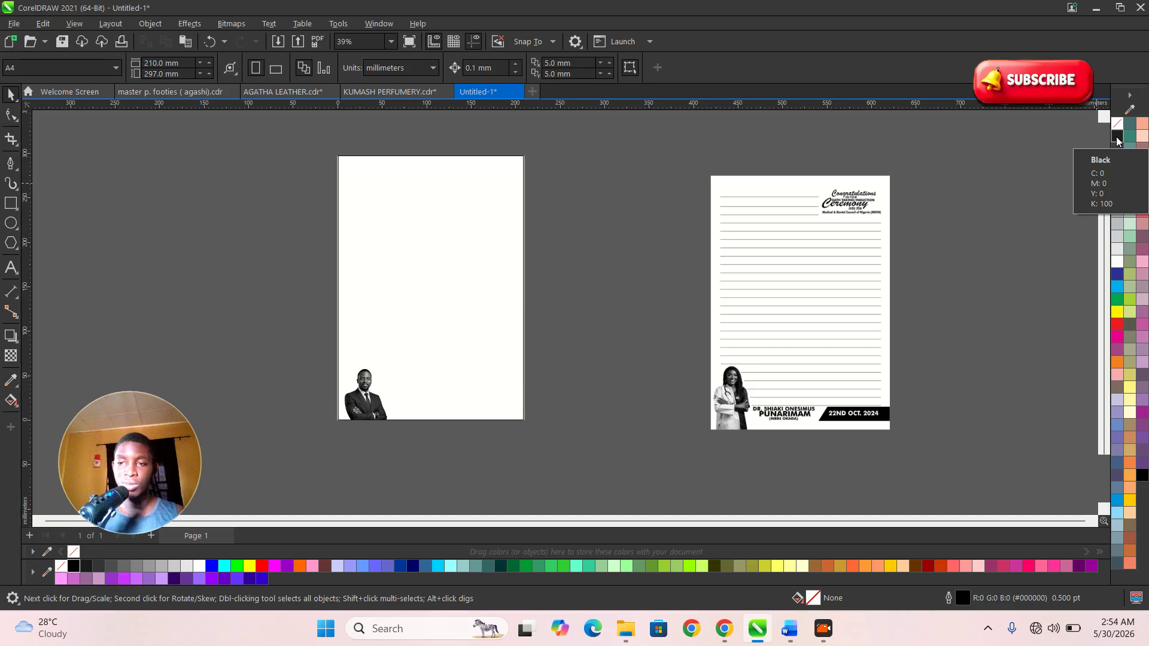
- Start a straight line with the Pen tool near the page's top-left
{"action": "left_click", "coordinate": [11, 165]}
{"action": "scroll", "coordinate": [365, 192], "scroll_direction": "up", "scroll_amount": 3}
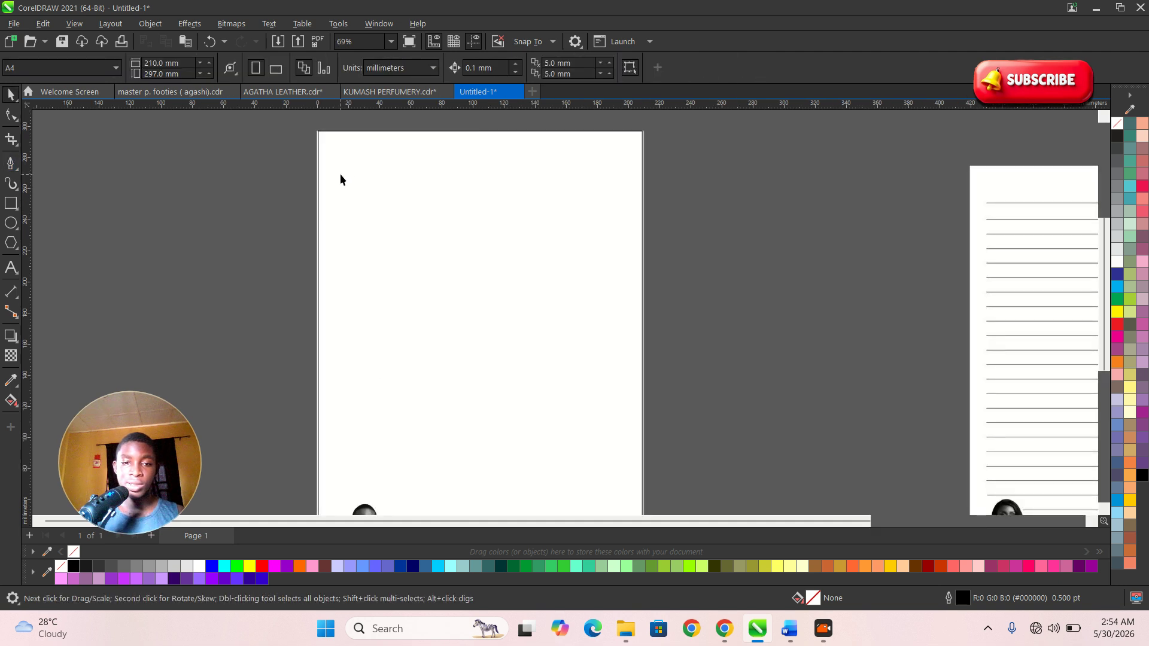
{"action": "left_click", "coordinate": [341, 172]}
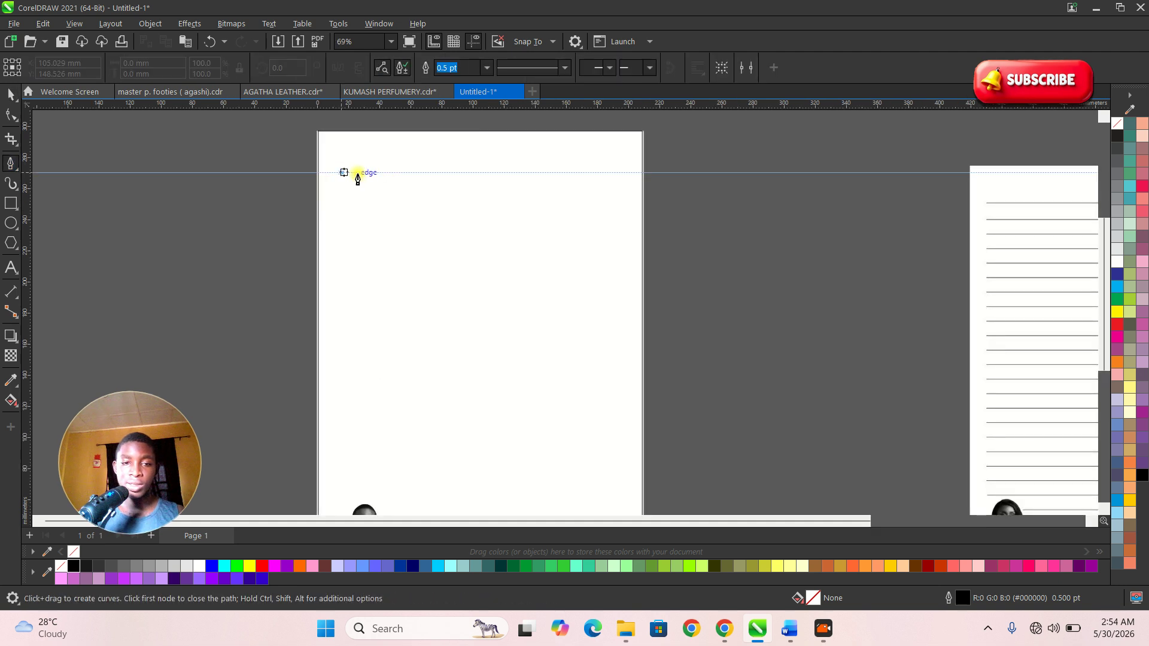
- End the horizontal line near the right side and give it a 0.75 pt outline
{"action": "left_click", "coordinate": [618, 194]}
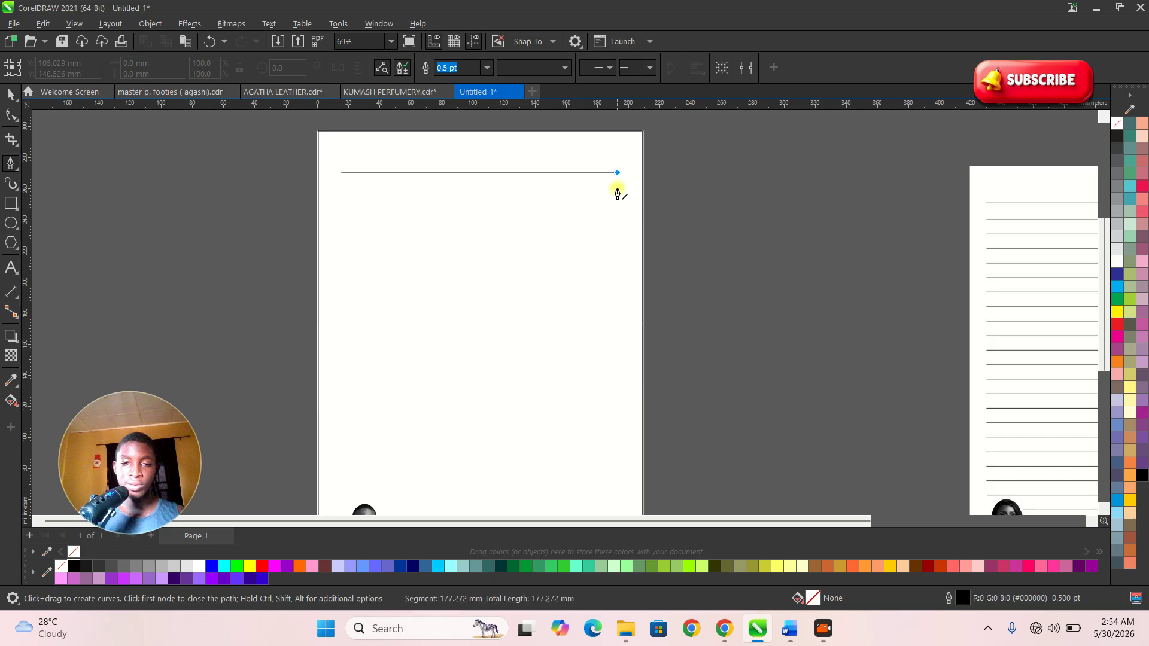
{"action": "key", "text": "space"}
{"action": "scroll", "coordinate": [441, 175], "scroll_direction": "up", "scroll_amount": 1}
{"action": "scroll", "coordinate": [442, 176], "scroll_direction": "up", "scroll_amount": 1}
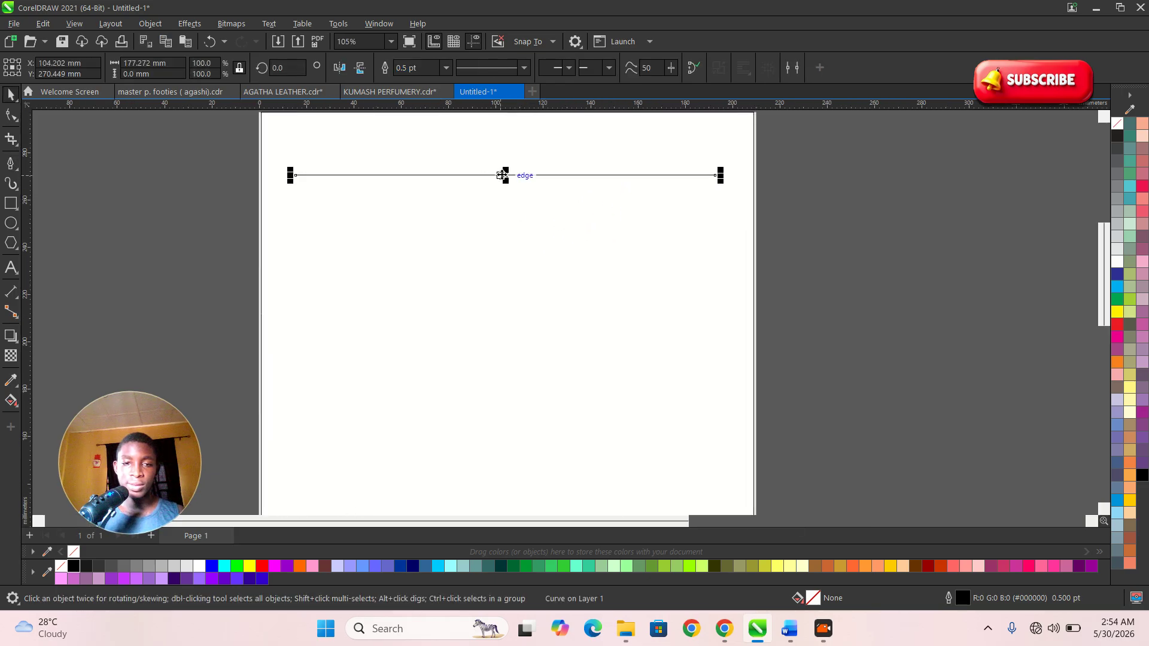
{"action": "left_click", "coordinate": [444, 70]}
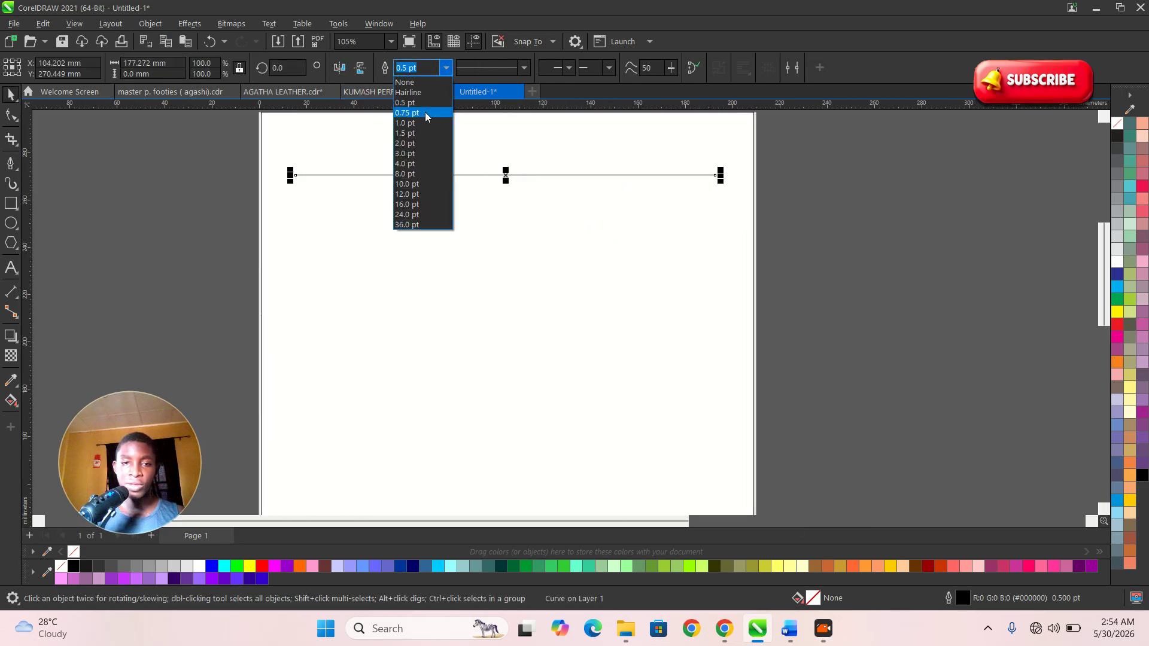
{"action": "left_click", "coordinate": [422, 112]}
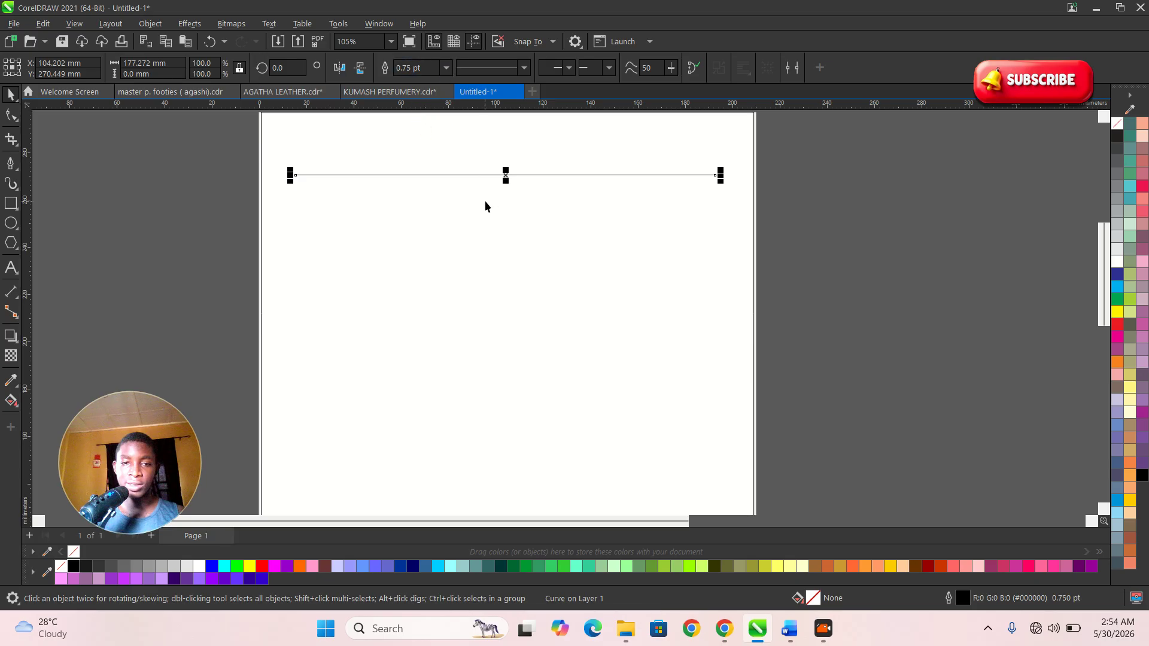
- Duplicate the line downward and repeat with Ctrl+R to rule the page to the bottom
{"action": "scroll", "coordinate": [500, 186], "scroll_direction": "up", "scroll_amount": 2}
{"action": "left_click_drag", "start_coordinate": [507, 167], "coordinate": [510, 232]}
{"action": "scroll", "coordinate": [513, 170], "scroll_direction": "down", "scroll_amount": 4}
{"action": "scroll", "coordinate": [513, 170], "scroll_direction": "down", "scroll_amount": 2}
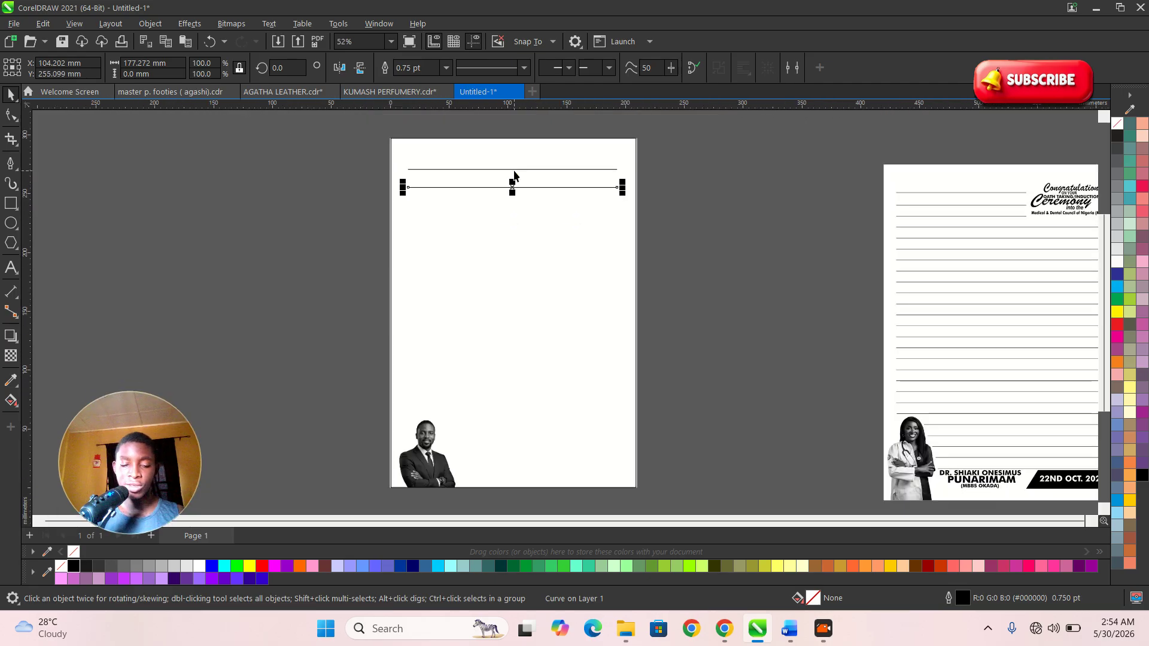
{"action": "key", "text": "ctrl+r"}
{"action": "key", "text": "ctrl+r"}
{"action": "key", "text": "ctrl+r"}
{"action": "key", "text": "ctrl+r"}
{"action": "key", "text": "ctrl+r"}
{"action": "key", "text": "ctrl+r"}
{"action": "key", "text": "ctrl+r"}
{"action": "key", "text": "ctrl+r"}
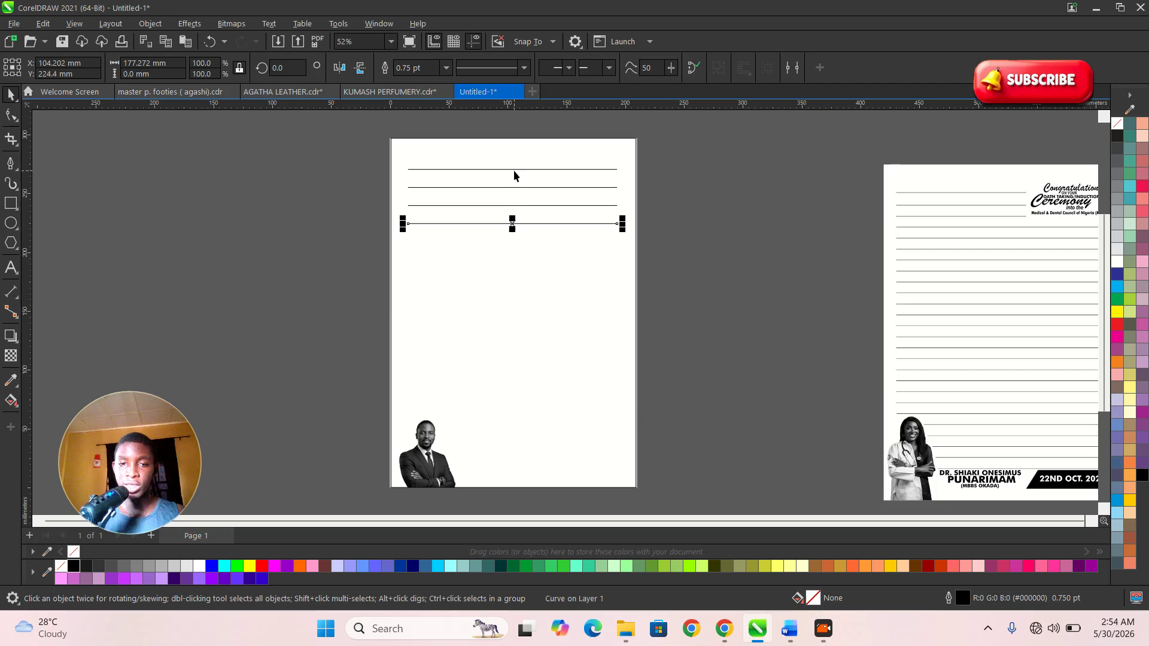
{"action": "key", "text": "ctrl+r"}
{"action": "key", "text": "ctrl+r"}
{"action": "key", "text": "ctrl+r"}
{"action": "key", "text": "ctrl+r"}
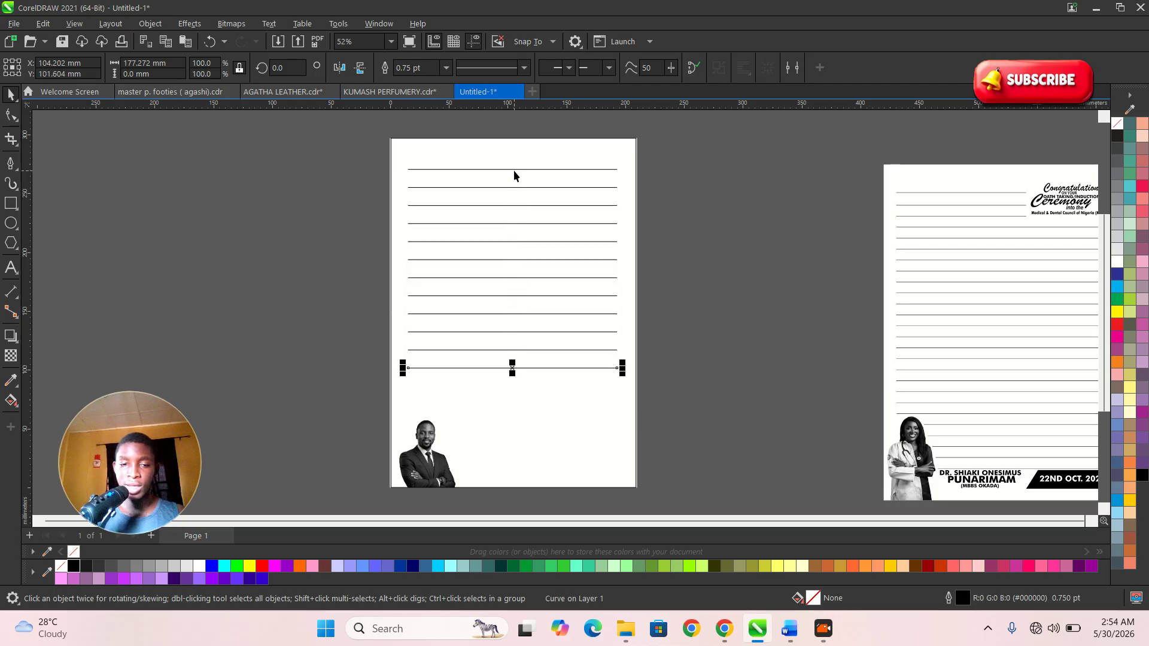
{"action": "key", "text": "ctrl+r"}
{"action": "key", "text": "ctrl+r"}
{"action": "key", "text": "ctrl+r"}
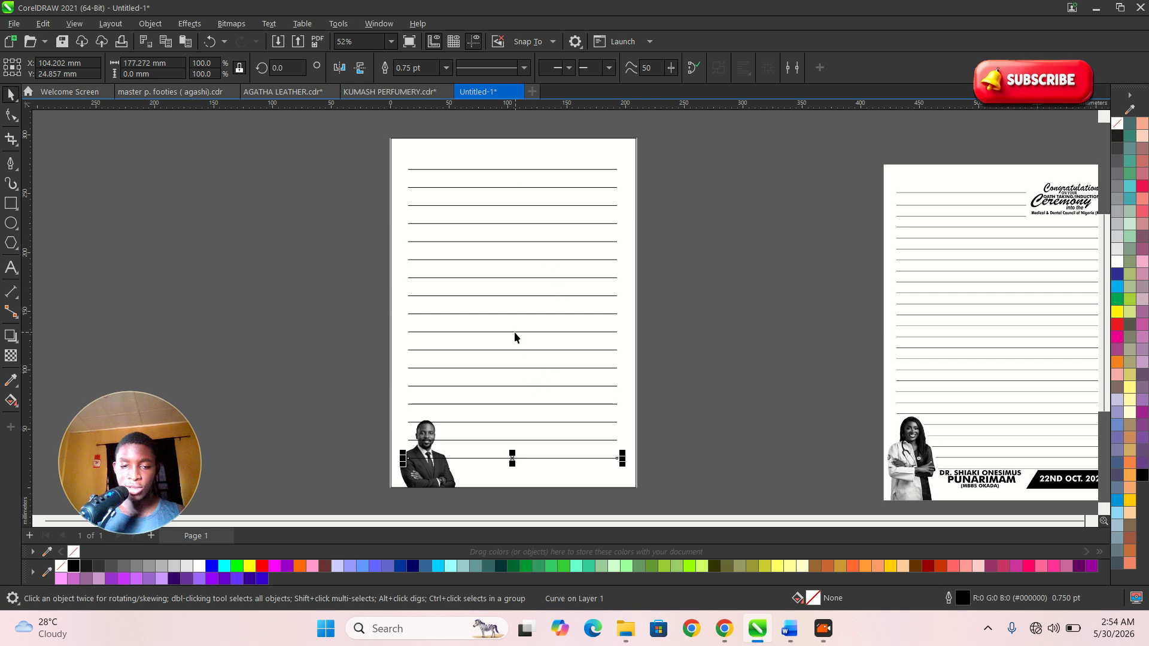
{"action": "scroll", "coordinate": [475, 461], "scroll_direction": "up", "scroll_amount": 5}
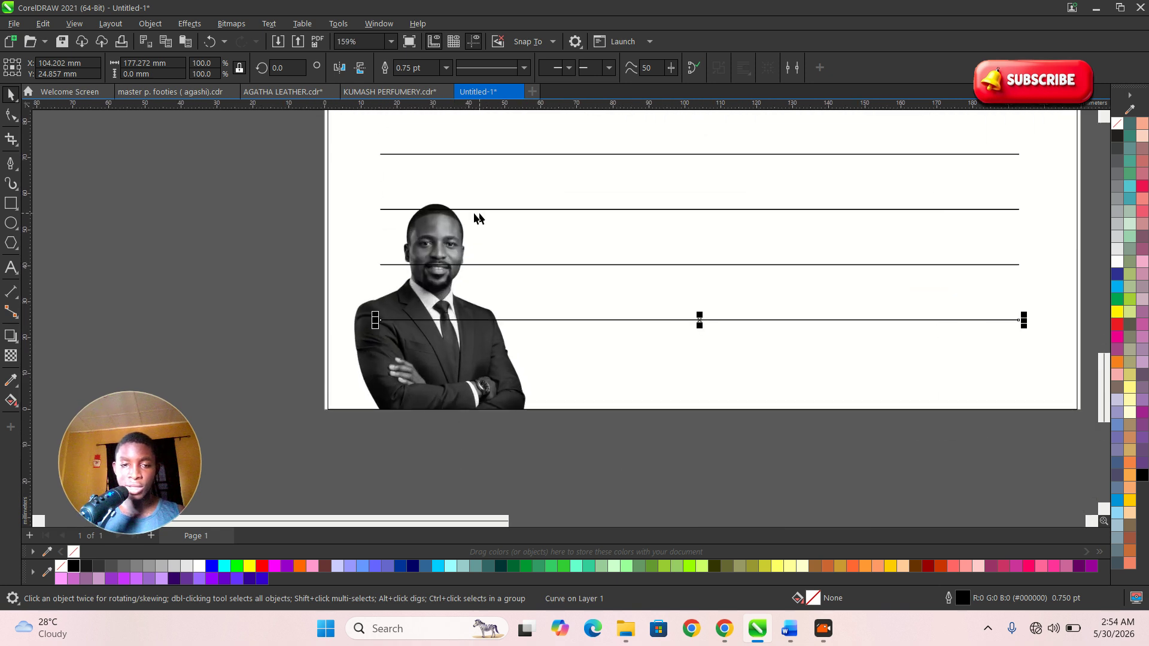
- Shorten the ruled lines overlapping the portrait so they start right of it
{"action": "left_click_drag", "start_coordinate": [272, 193], "coordinate": [1014, 372]}
{"action": "scroll", "coordinate": [290, 345], "scroll_direction": "up", "scroll_amount": 1}
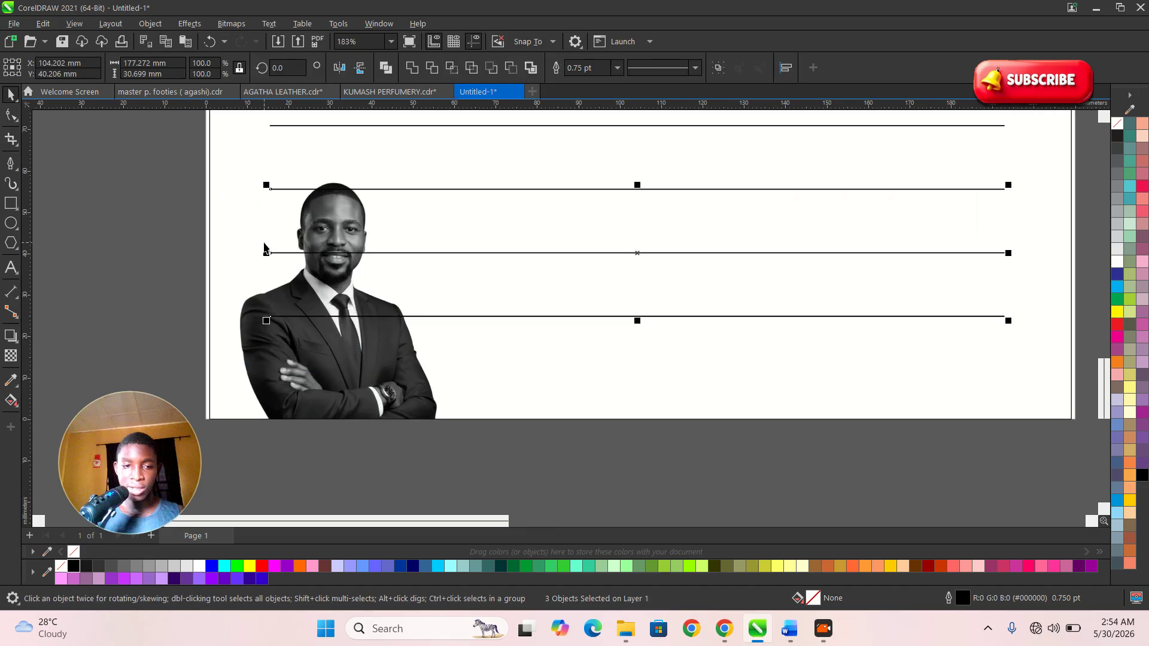
{"action": "left_click_drag", "start_coordinate": [269, 256], "coordinate": [382, 279]}
{"action": "scroll", "coordinate": [411, 313], "scroll_direction": "down", "scroll_amount": 2}
- Select the bottom line, zoom in on the lined page, and select all ruled lines
{"action": "left_click_drag", "start_coordinate": [979, 457], "coordinate": [451, 322]}
{"action": "scroll", "coordinate": [392, 317], "scroll_direction": "up", "scroll_amount": 2}
{"action": "scroll", "coordinate": [479, 375], "scroll_direction": "down", "scroll_amount": 8}
{"action": "key", "text": "z"}
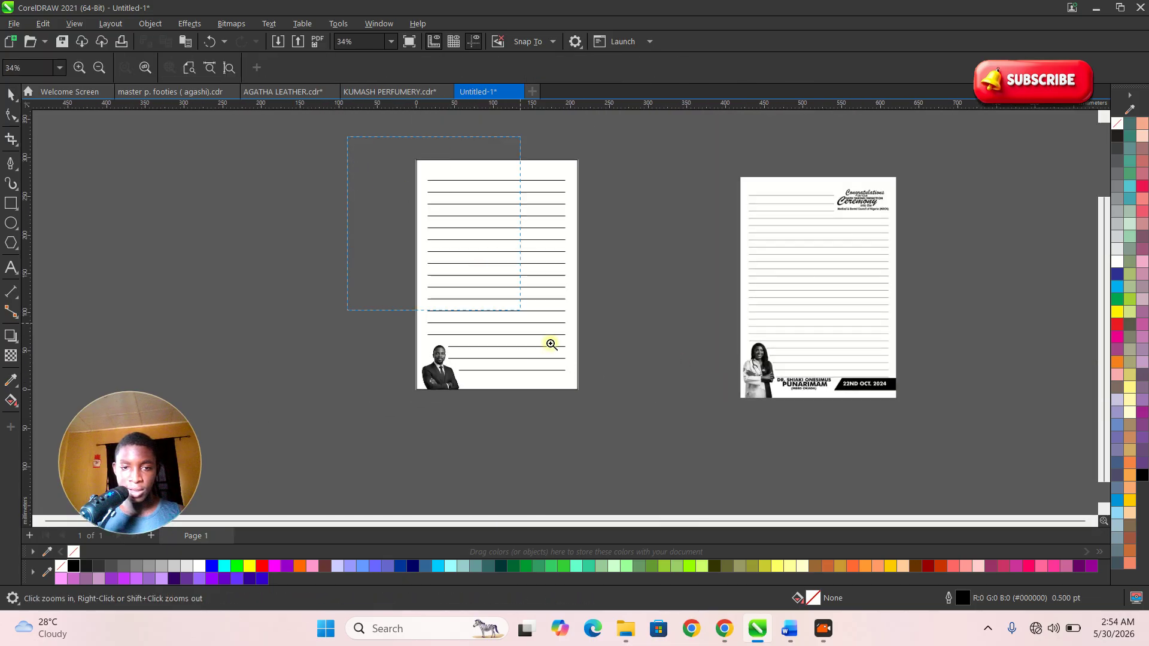
{"action": "left_click_drag", "start_coordinate": [478, 268], "coordinate": [673, 419]}
{"action": "left_click_drag", "start_coordinate": [723, 457], "coordinate": [419, 166]}
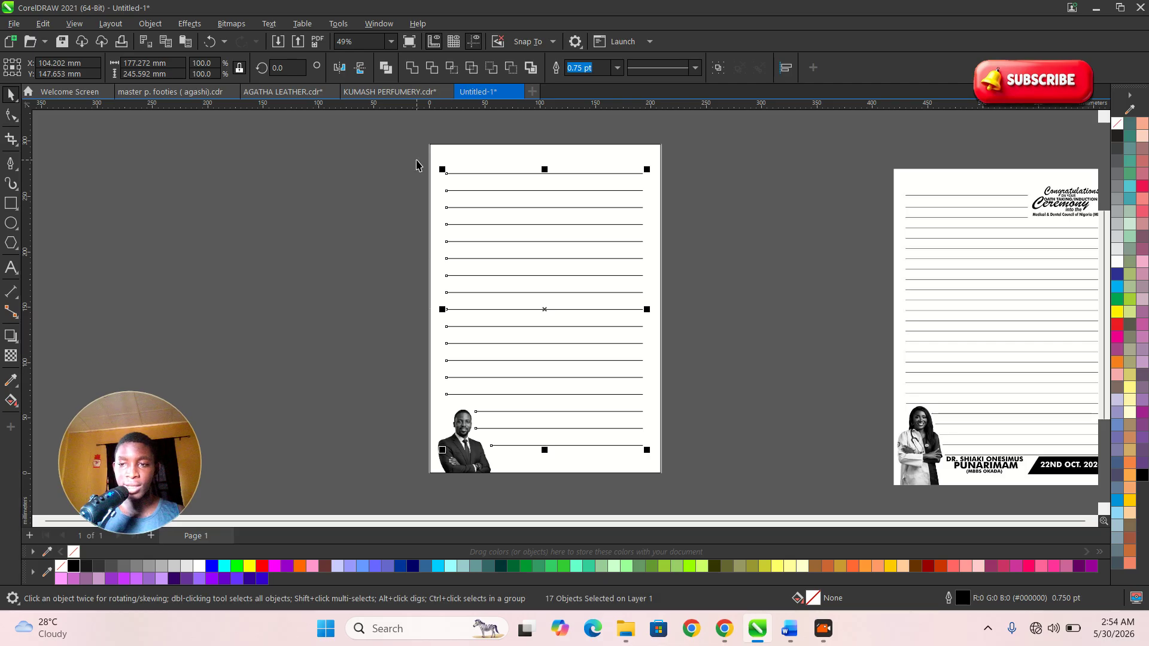
- Set the outline colour of all ruled lines to Black
{"action": "right_click", "coordinate": [1117, 141]}
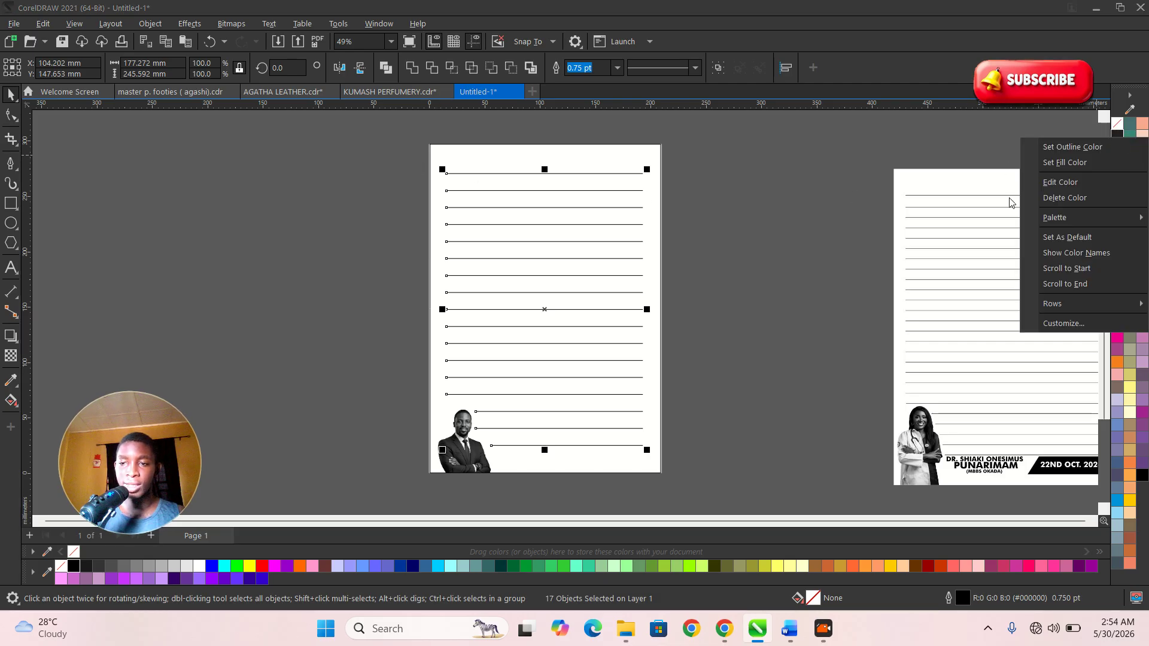
{"action": "left_click", "coordinate": [1090, 152]}
{"action": "left_click", "coordinate": [796, 246]}
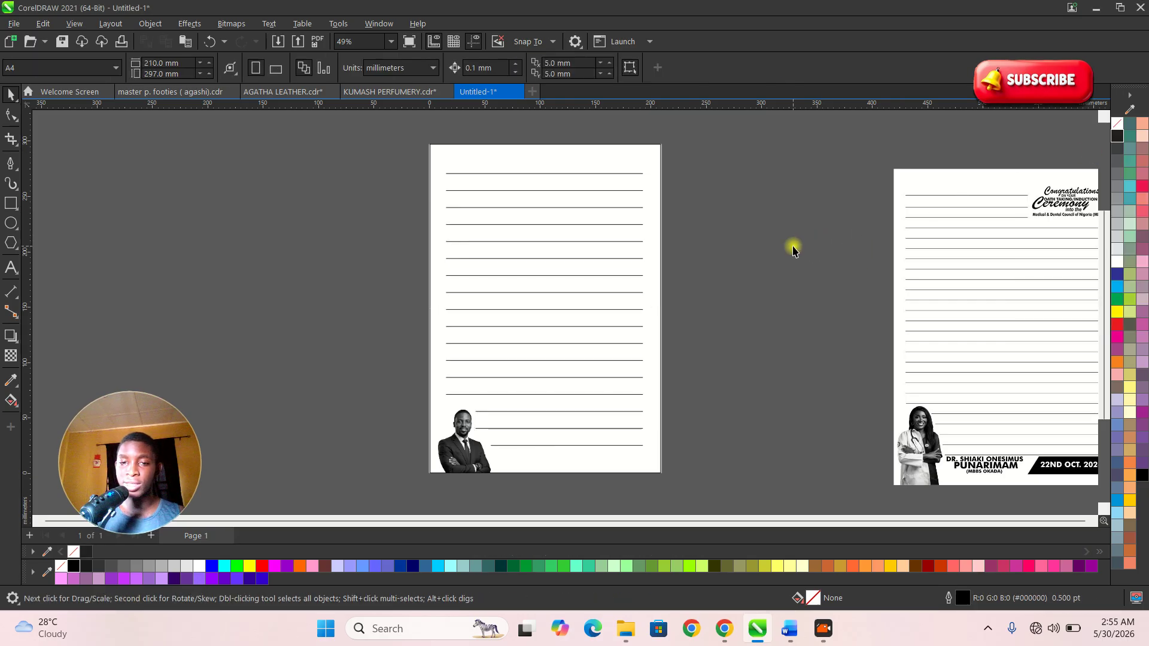
- Set the background rectangle's outline width to None and zoom in on the page
{"action": "left_click", "coordinate": [659, 160]}
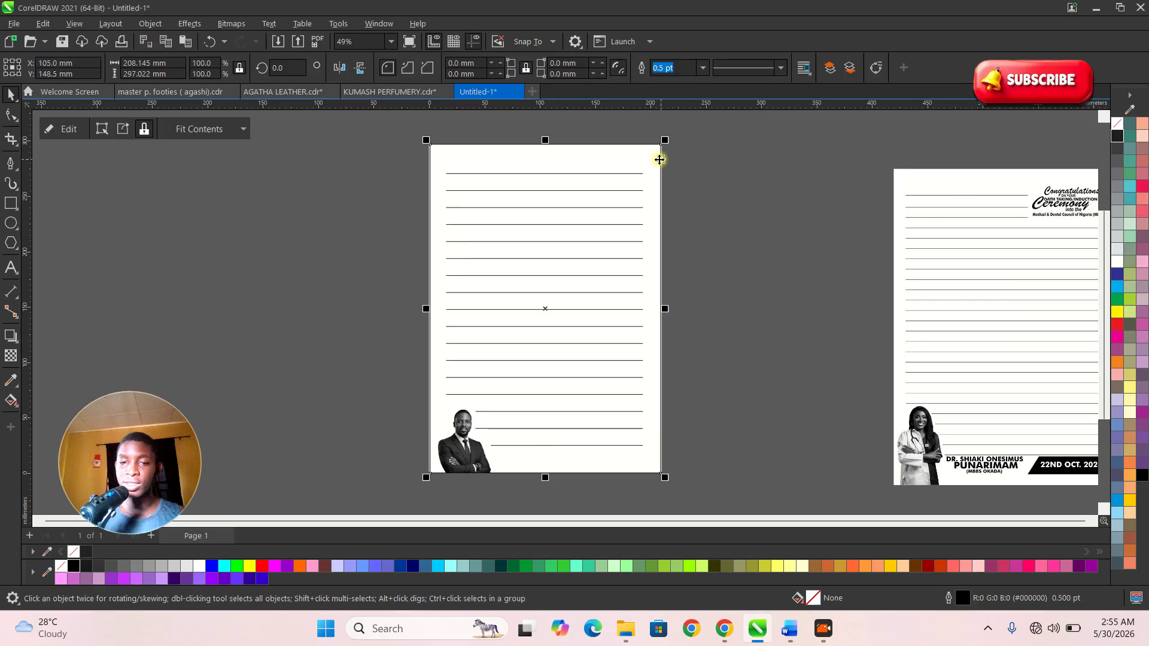
{"action": "left_click", "coordinate": [703, 69]}
{"action": "left_click", "coordinate": [701, 119]}
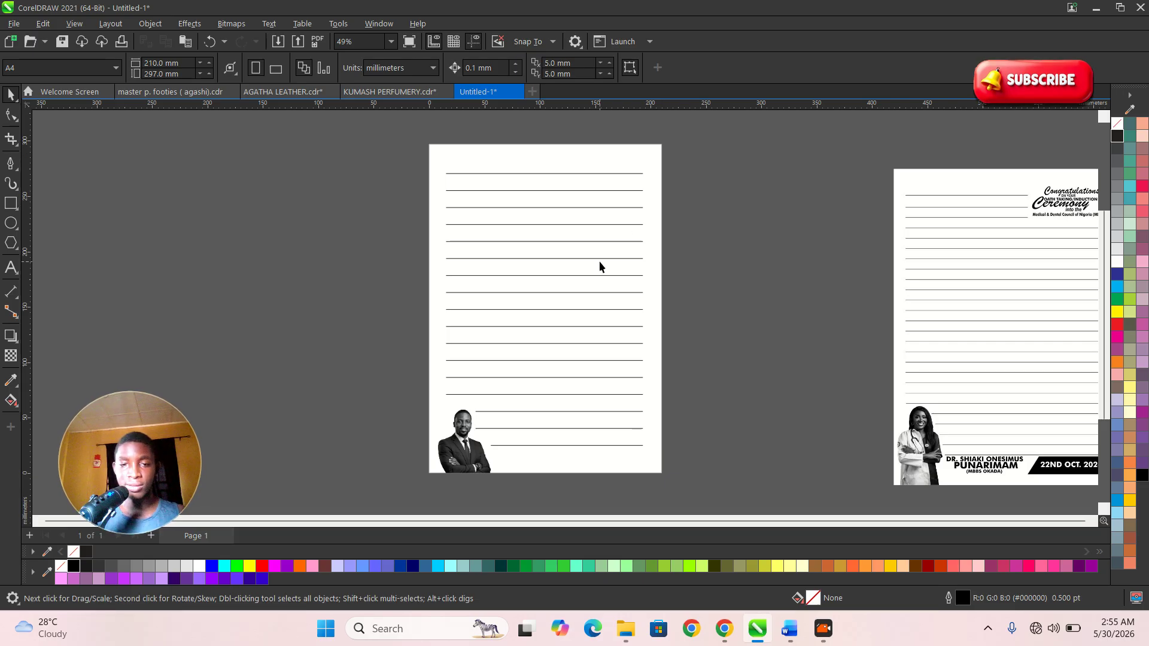
{"action": "left_click", "coordinate": [630, 265]}
{"action": "left_click", "coordinate": [709, 311]}
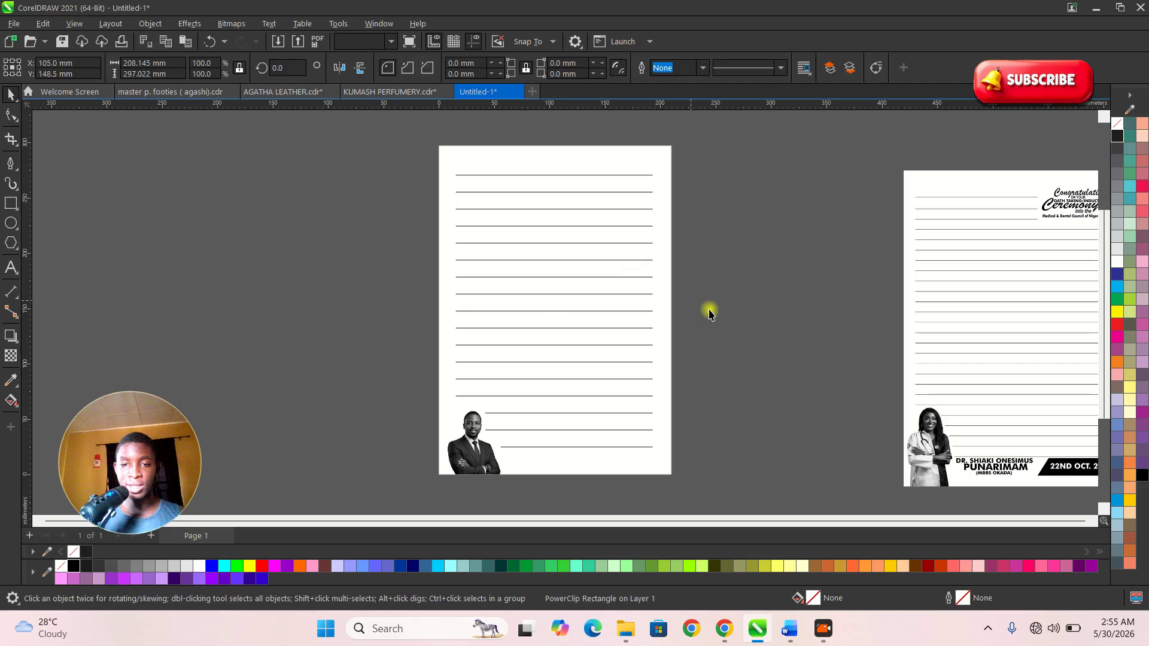
{"action": "scroll", "coordinate": [633, 291], "scroll_direction": "down", "scroll_amount": 1}
{"action": "key", "text": "F2"}
{"action": "left_click_drag", "start_coordinate": [468, 167], "coordinate": [692, 444]}
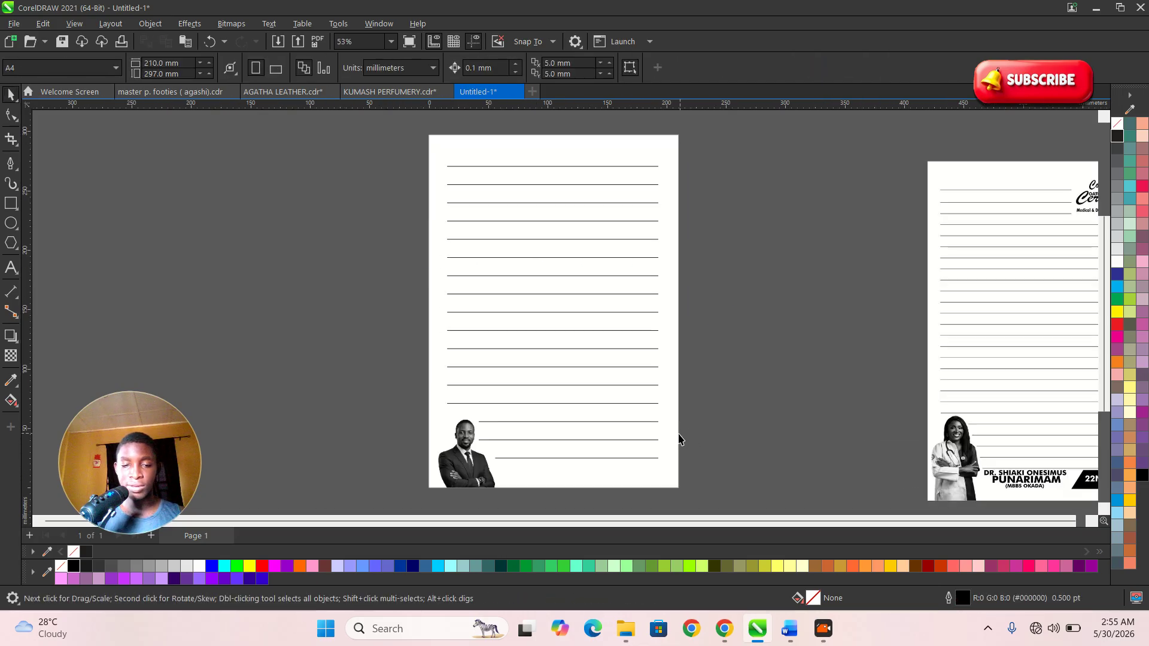
- Print to Microsoft Print to PDF as colour separations and preview the separated plates
{"action": "key", "text": "ctrl+p"}
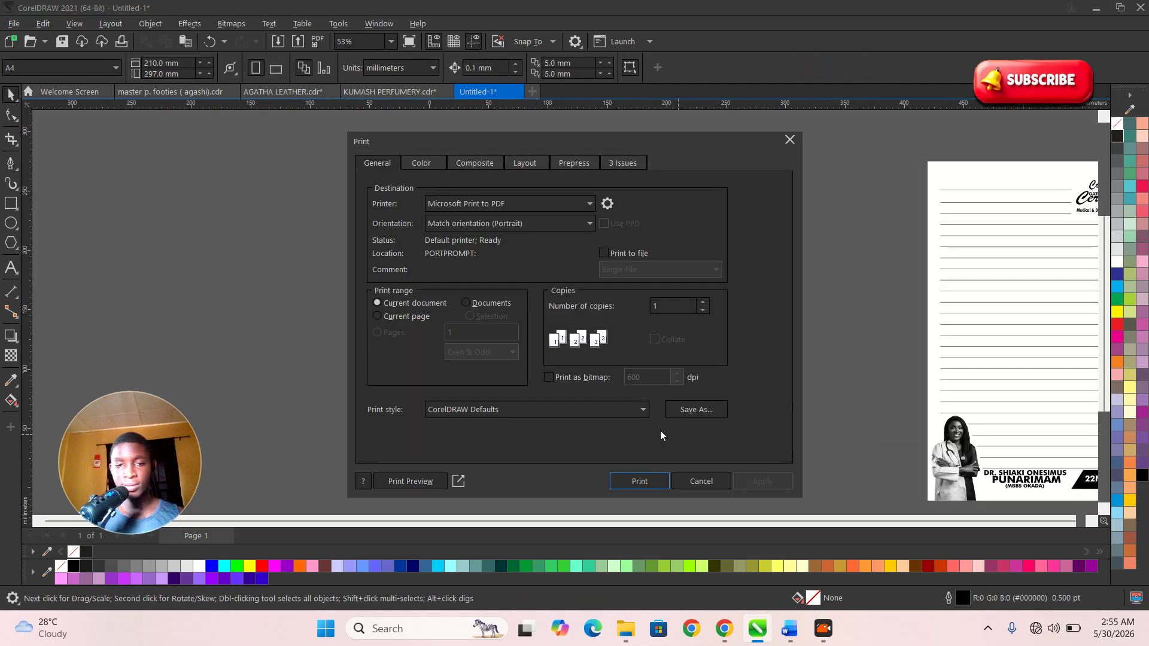
{"action": "left_click", "coordinate": [562, 207]}
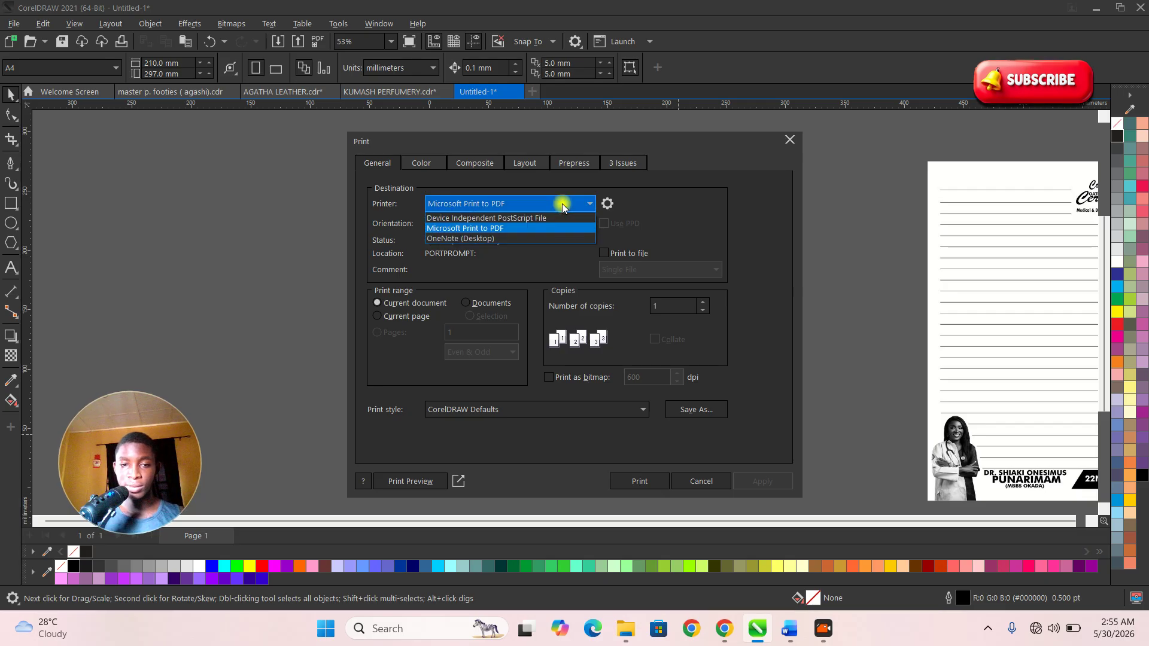
{"action": "left_click", "coordinate": [487, 228]}
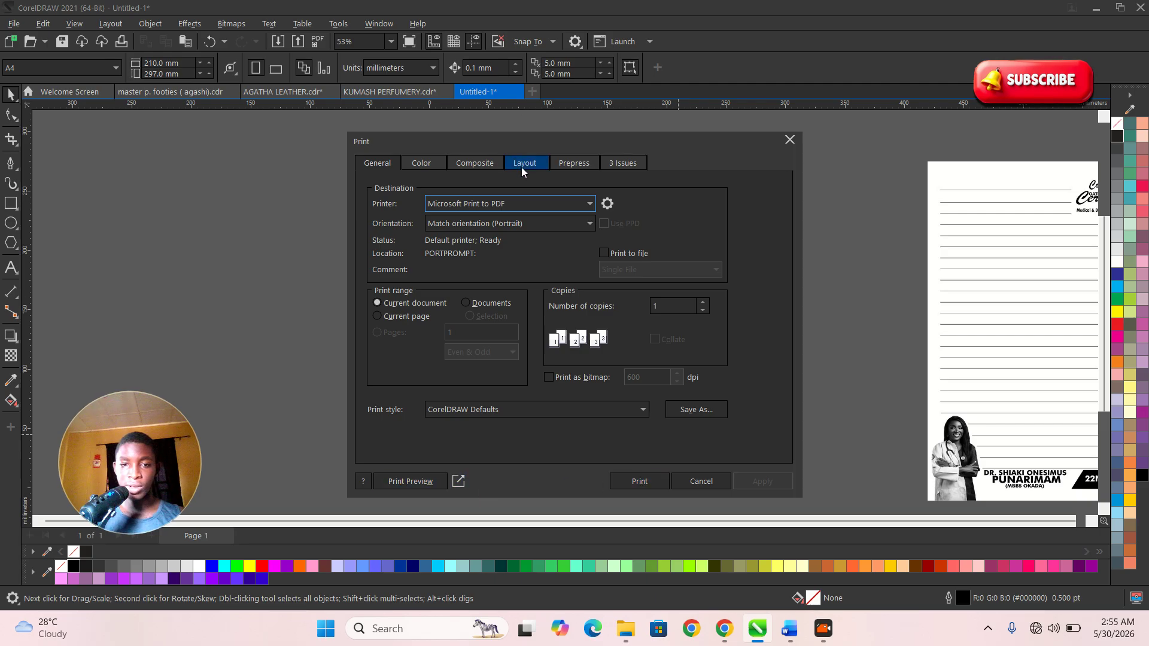
{"action": "left_click", "coordinate": [429, 164]}
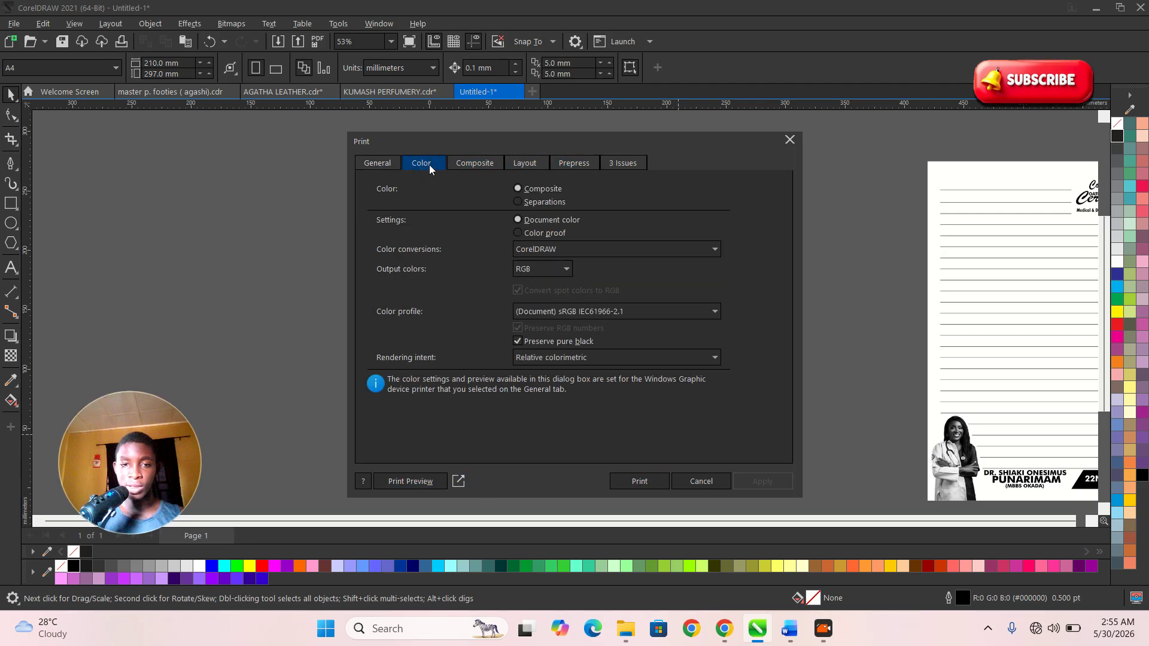
{"action": "left_click", "coordinate": [528, 203]}
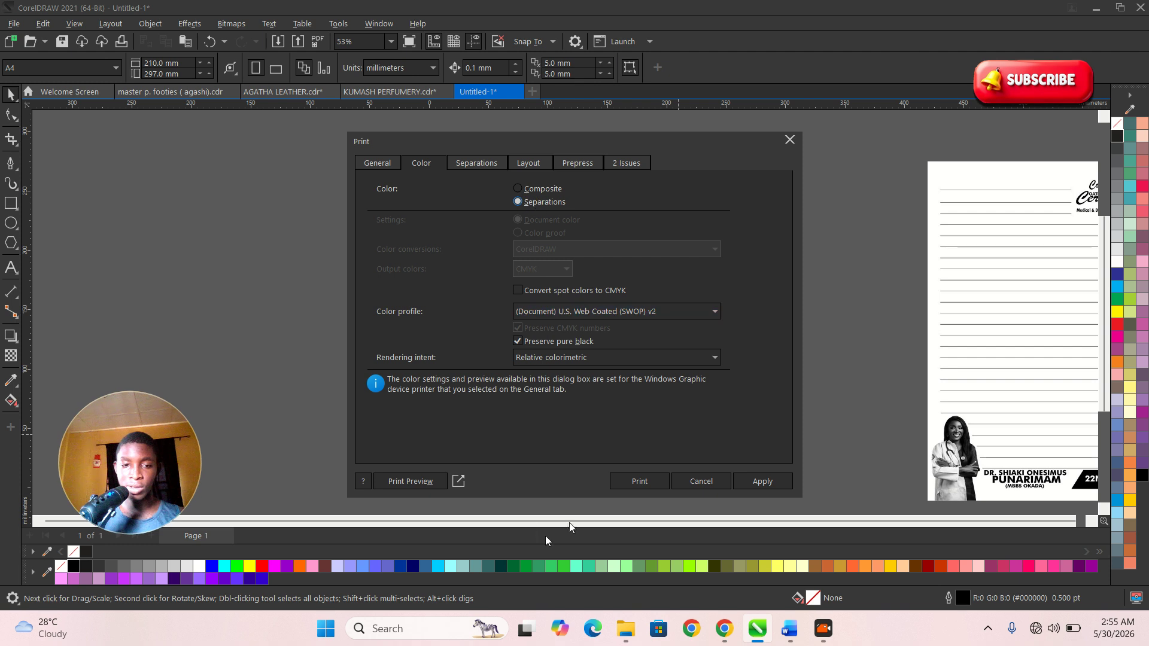
{"action": "left_click", "coordinate": [758, 482]}
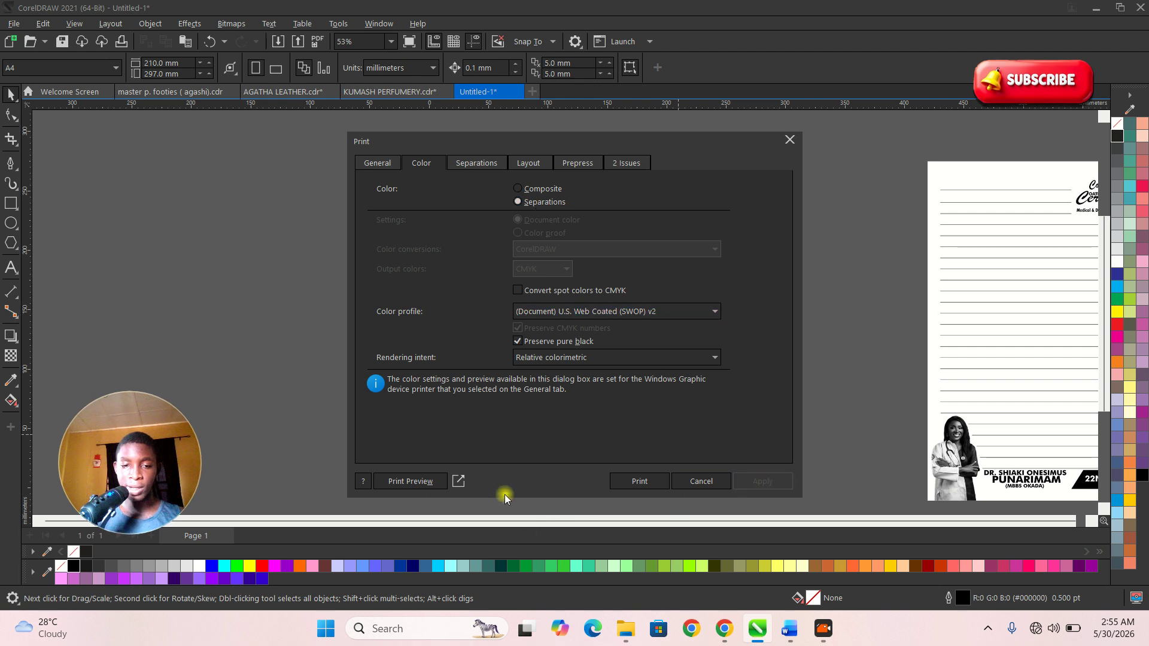
{"action": "left_click", "coordinate": [427, 479]}
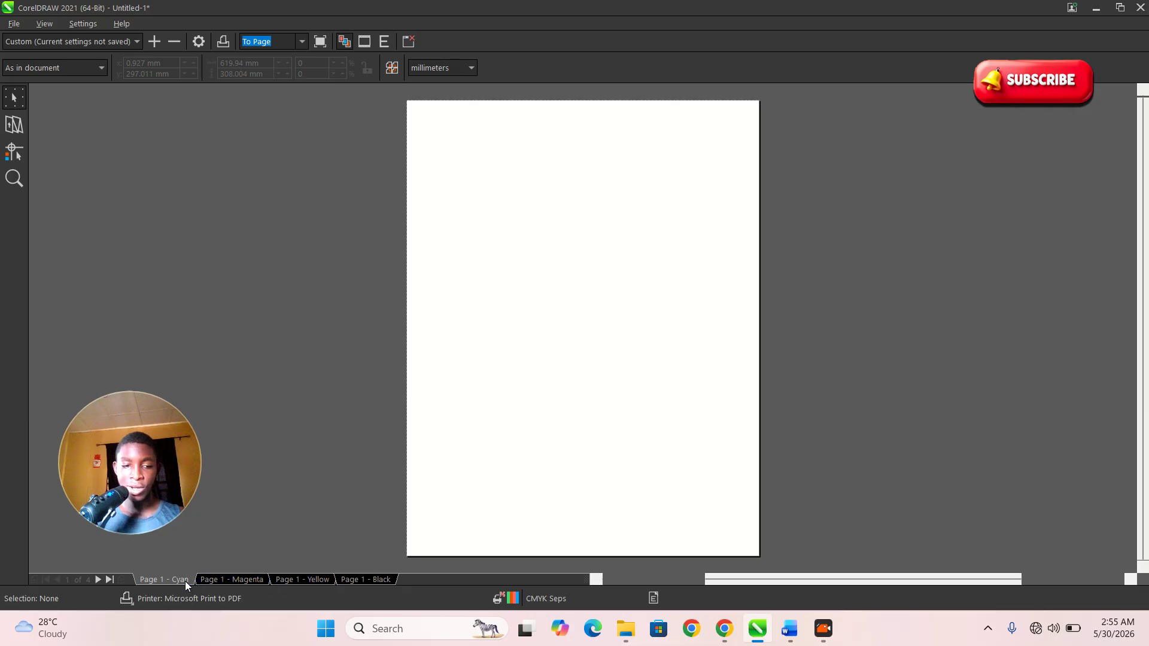
- Inspect the Magenta and Black separation plates, then close the print preview
{"action": "left_click", "coordinate": [242, 579]}
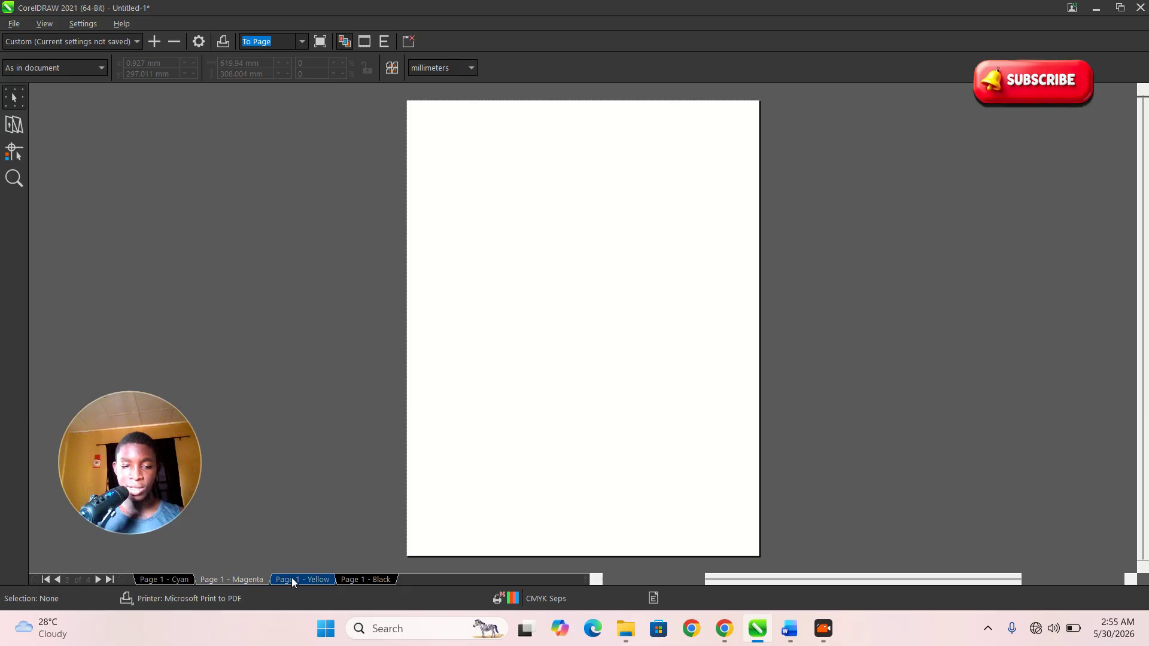
{"action": "left_click", "coordinate": [353, 579]}
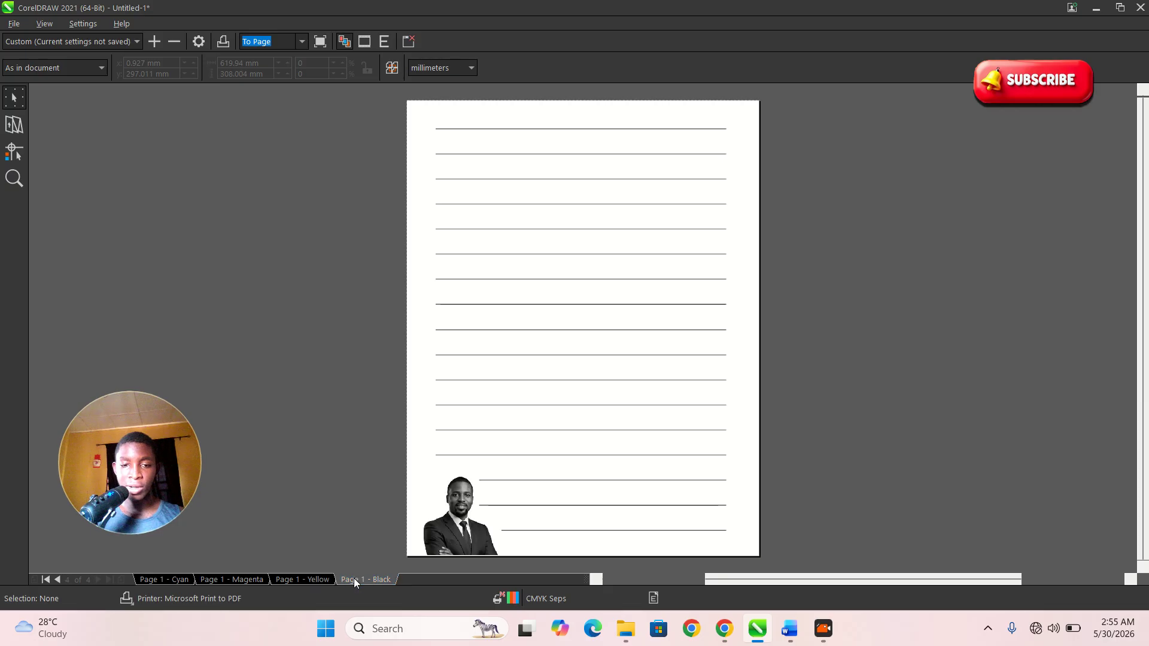
{"action": "scroll", "coordinate": [597, 308], "scroll_direction": "down", "scroll_amount": 2}
{"action": "scroll", "coordinate": [609, 330], "scroll_direction": "up", "scroll_amount": 1}
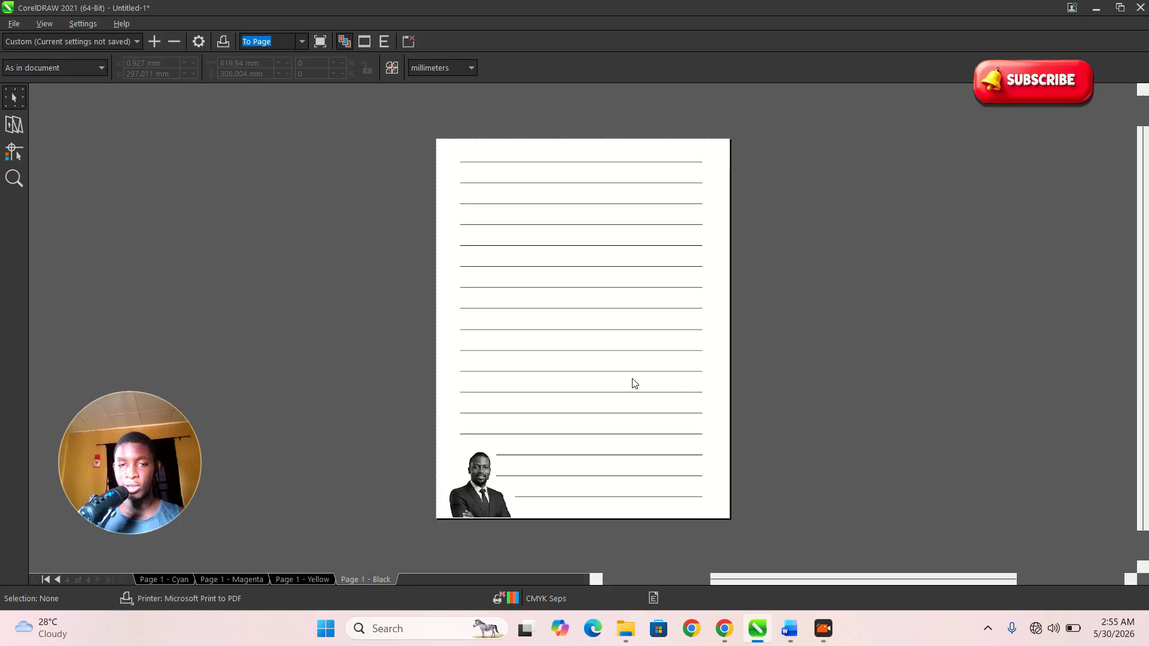
{"action": "left_click", "coordinate": [414, 43]}
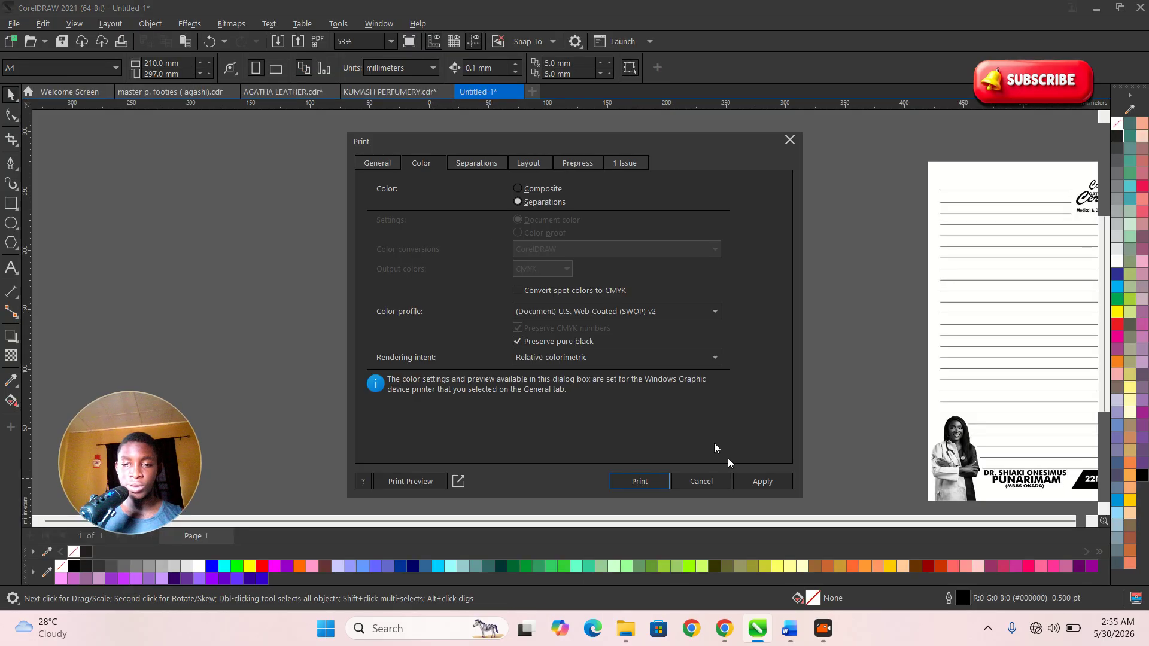
- Close the Print dialog without printing and clear the selection on the page
{"action": "left_click", "coordinate": [791, 140]}
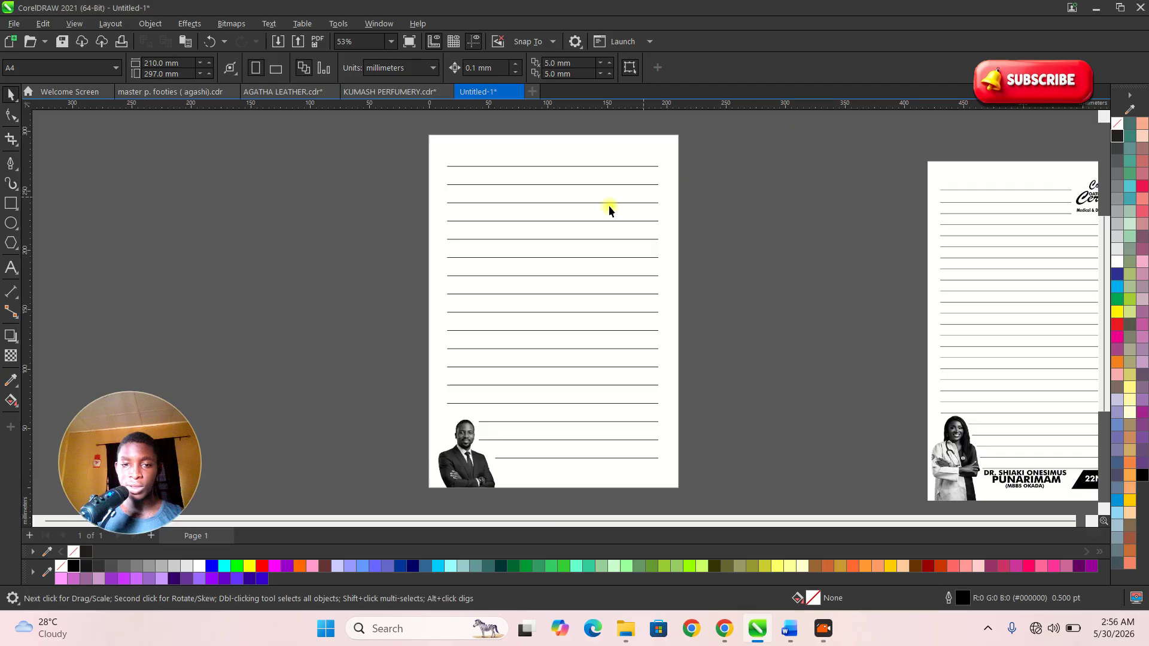
{"action": "scroll", "coordinate": [603, 372], "scroll_direction": "up", "scroll_amount": 2}
{"action": "scroll", "coordinate": [464, 375], "scroll_direction": "up", "scroll_amount": 5}
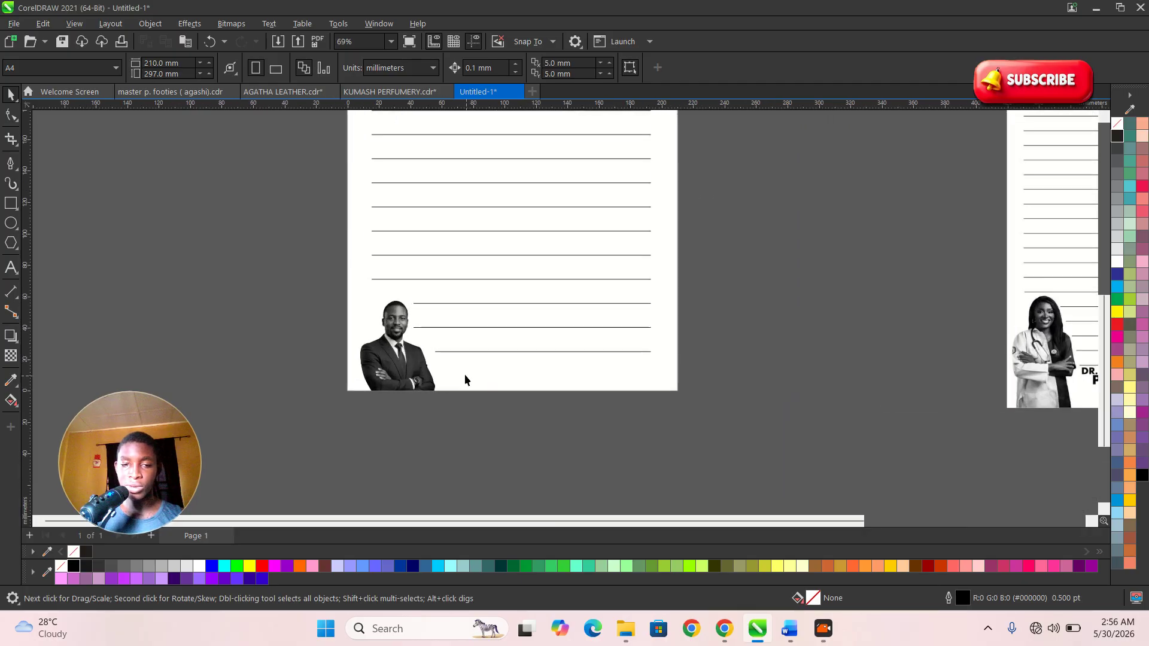
{"action": "left_click", "coordinate": [317, 336]}
{"action": "left_click", "coordinate": [230, 307]}
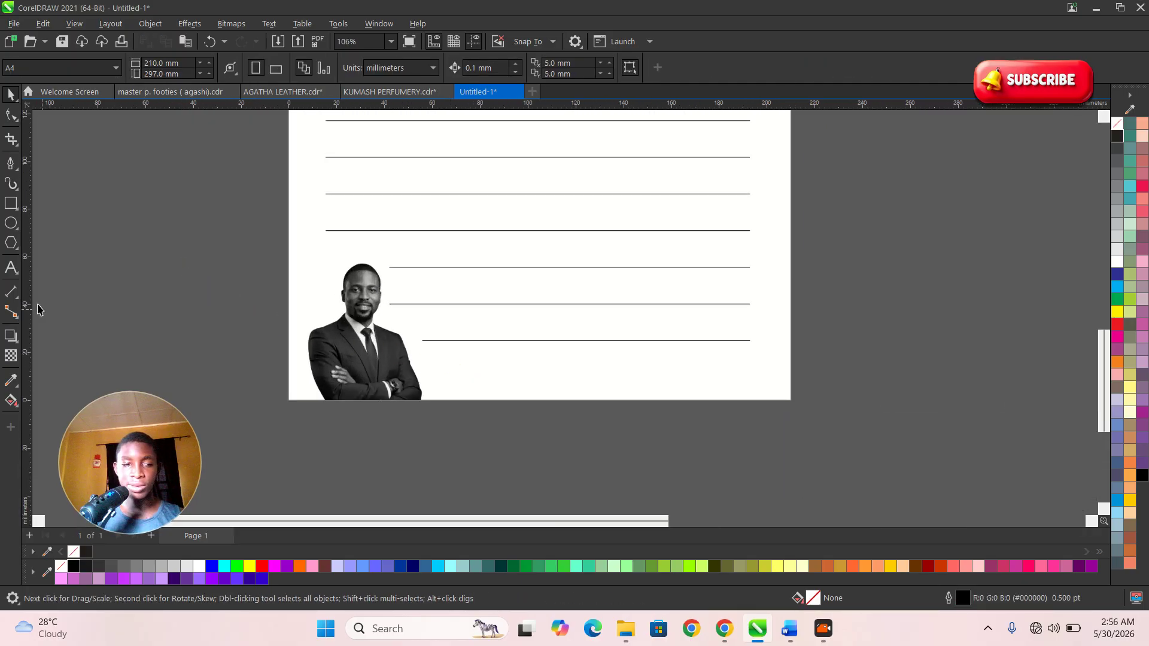
- Type the doctor's name below the bottom ruled line and select all of it
{"action": "left_click", "coordinate": [11, 267]}
{"action": "left_click", "coordinate": [445, 359]}
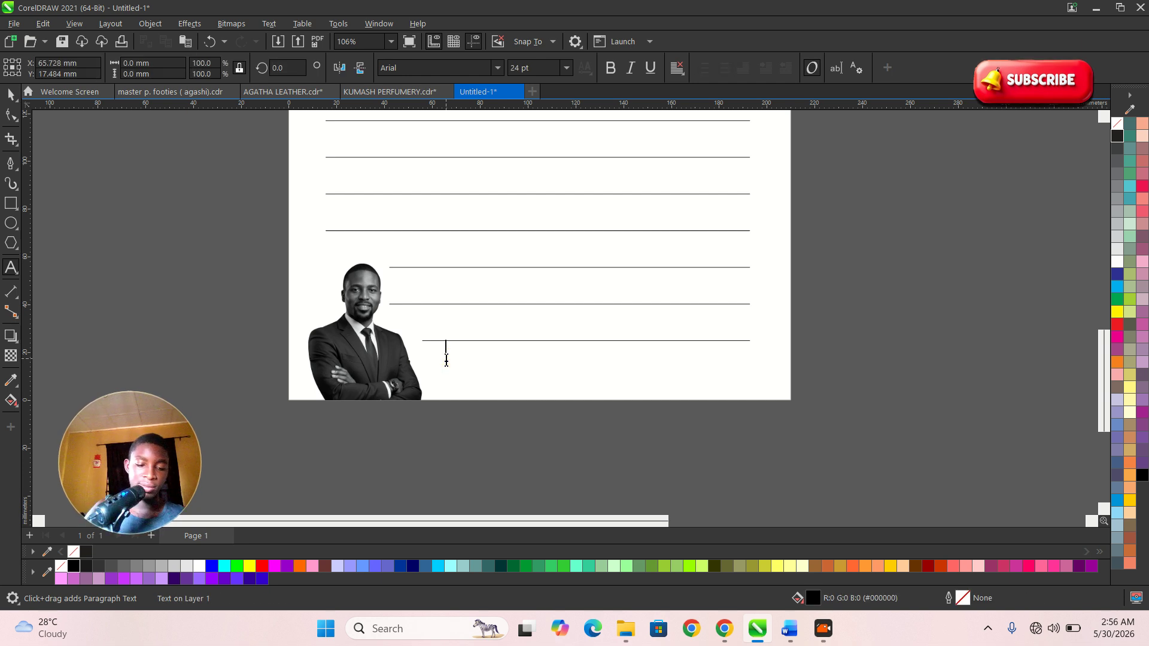
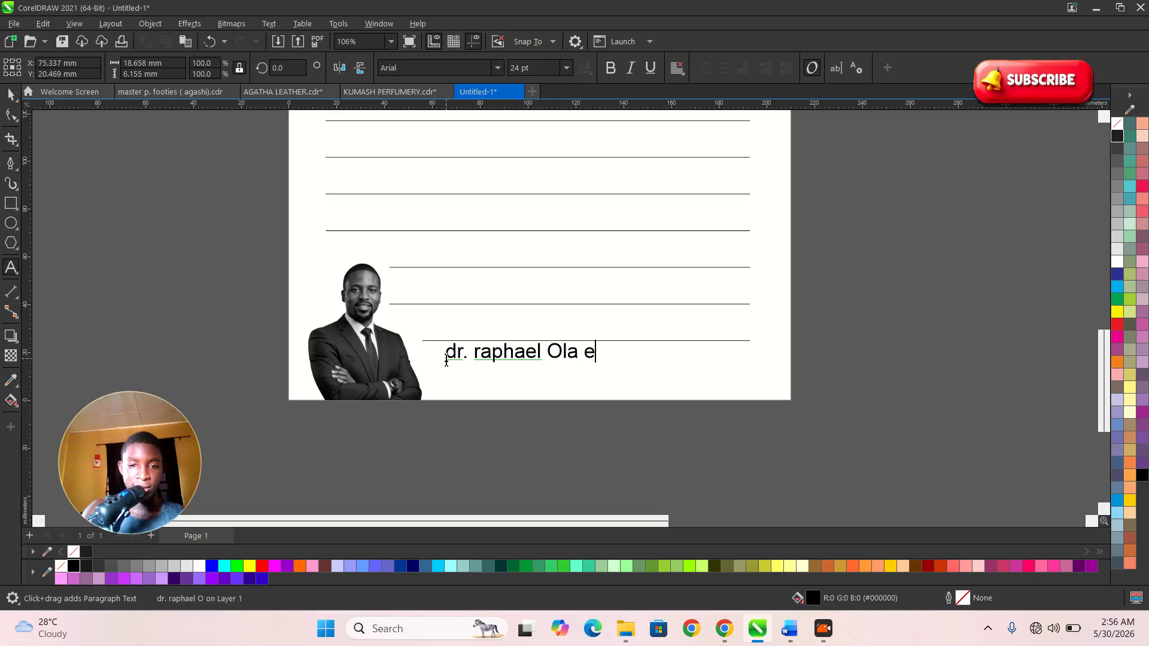
{"action": "key", "text": "ctrl+a"}
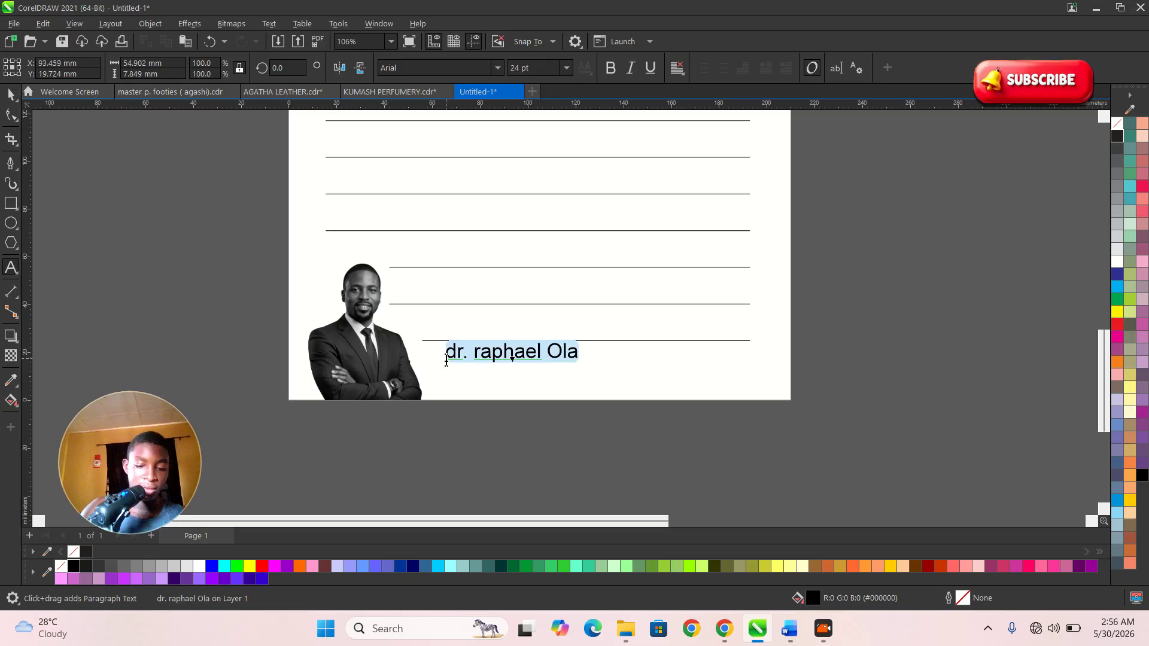
- Change the doctor's name to UPPERCASE and set it in Bebas Neue
{"action": "key", "text": "shift+F3"}
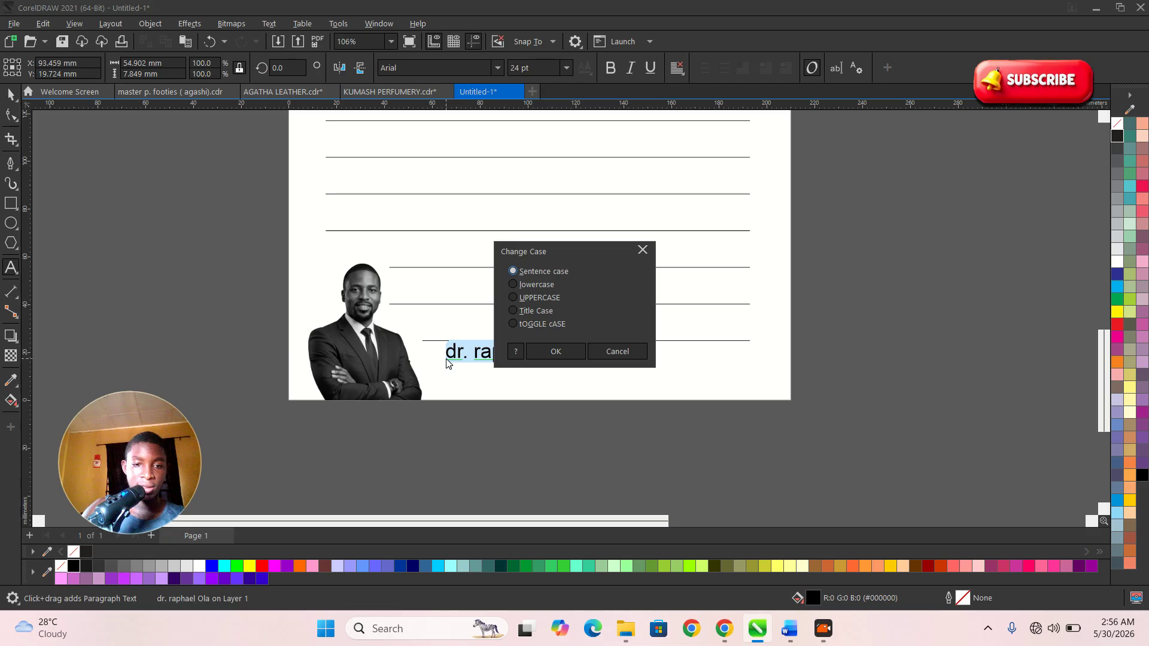
{"action": "left_click", "coordinate": [550, 351]}
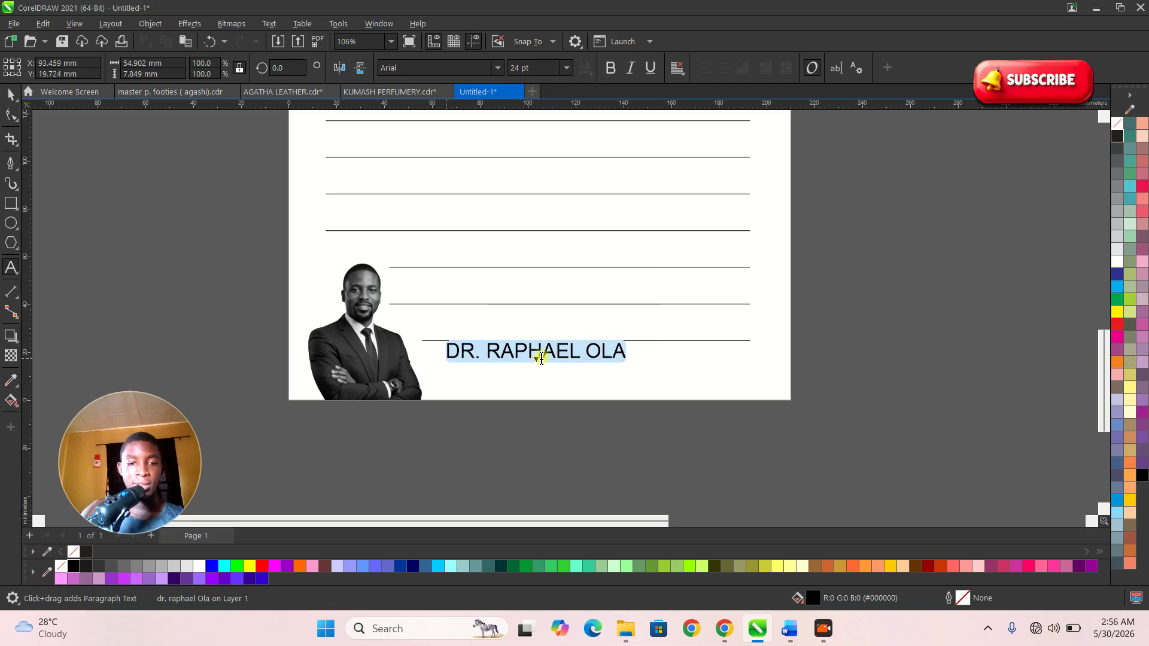
{"action": "left_click", "coordinate": [8, 95]}
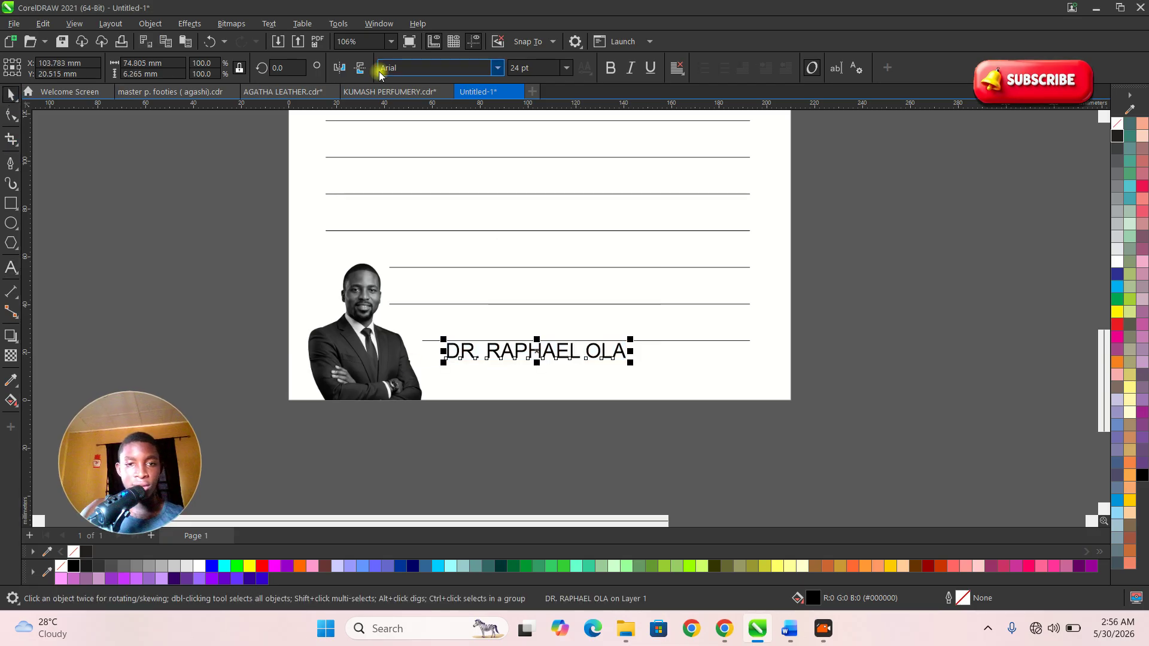
{"action": "left_click", "coordinate": [497, 68]}
{"action": "left_click", "coordinate": [464, 106]}
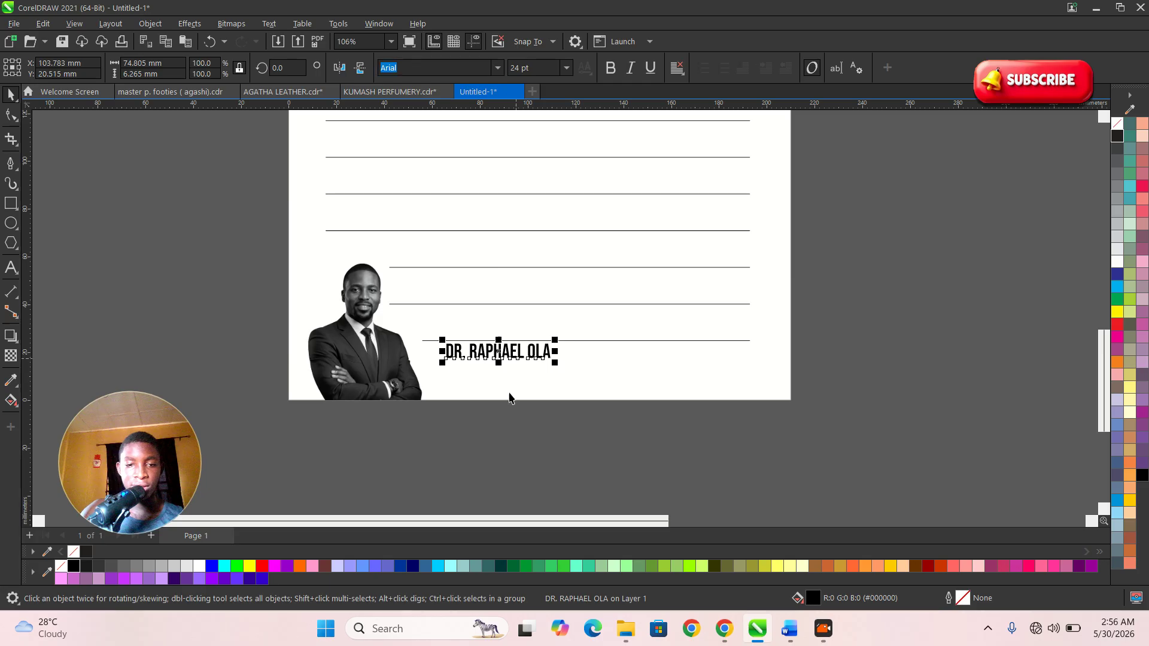
- Nudge the name slightly lower and zoom in on the reference design's name area to compare
{"action": "scroll", "coordinate": [516, 362], "scroll_direction": "up", "scroll_amount": 3}
{"action": "left_click_drag", "start_coordinate": [477, 290], "coordinate": [478, 301]}
{"action": "scroll", "coordinate": [437, 358], "scroll_direction": "down", "scroll_amount": 3}
{"action": "key", "text": "z"}
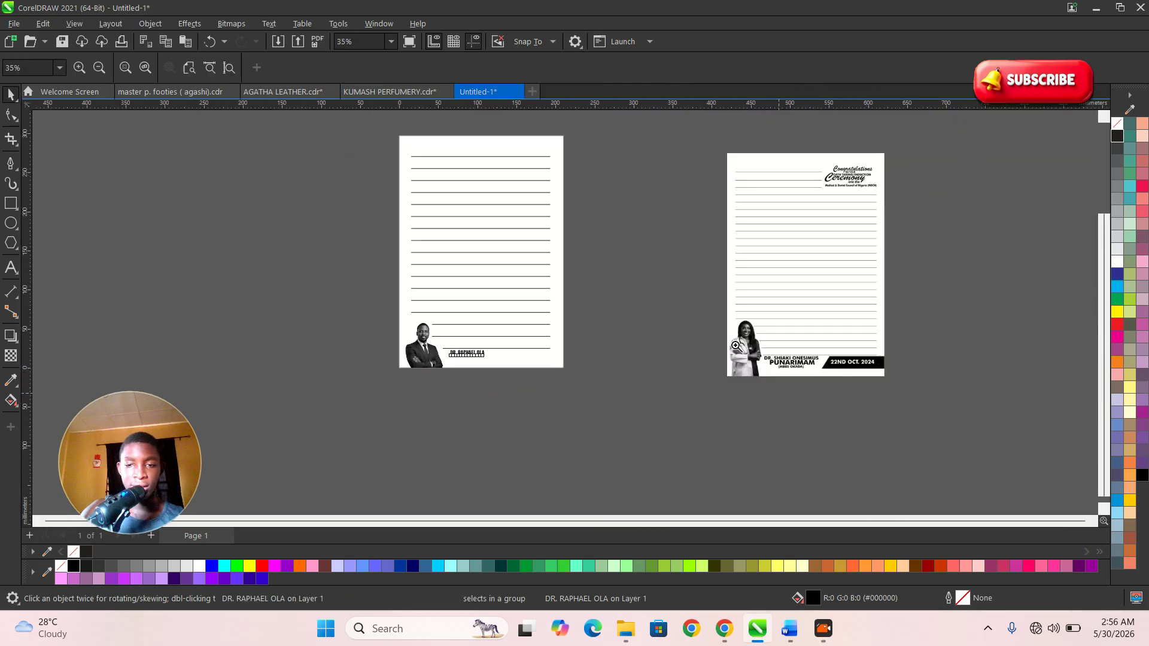
{"action": "left_click_drag", "start_coordinate": [676, 312], "coordinate": [882, 399]}
{"action": "key", "text": "space"}
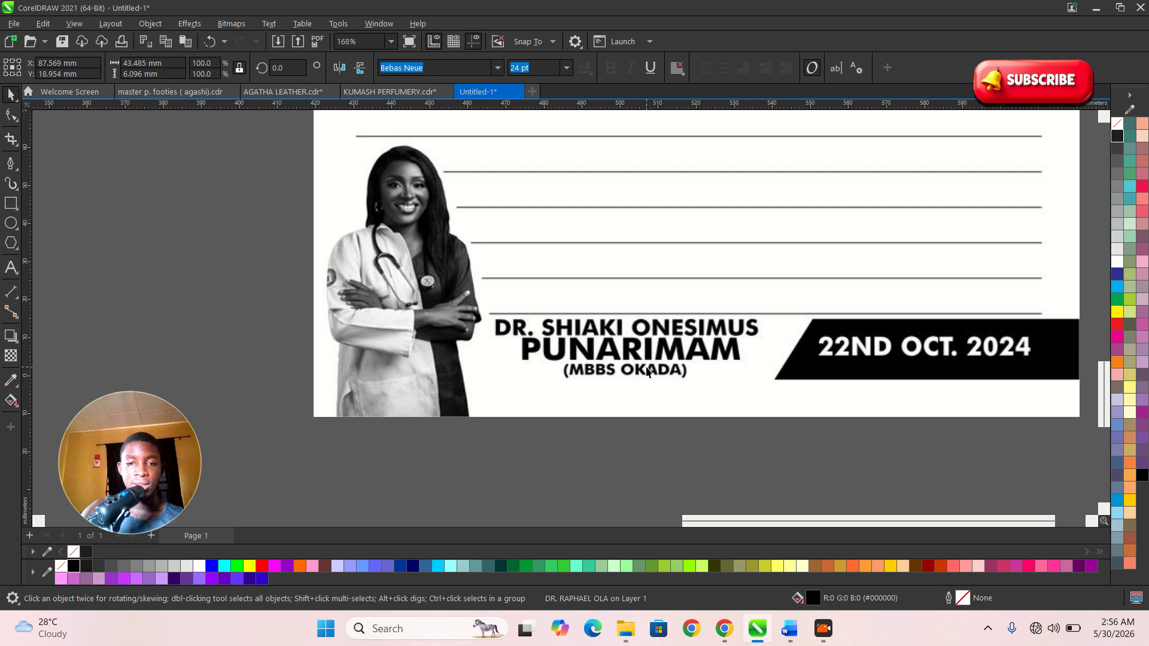
{"action": "scroll", "coordinate": [644, 378], "scroll_direction": "down", "scroll_amount": 5}
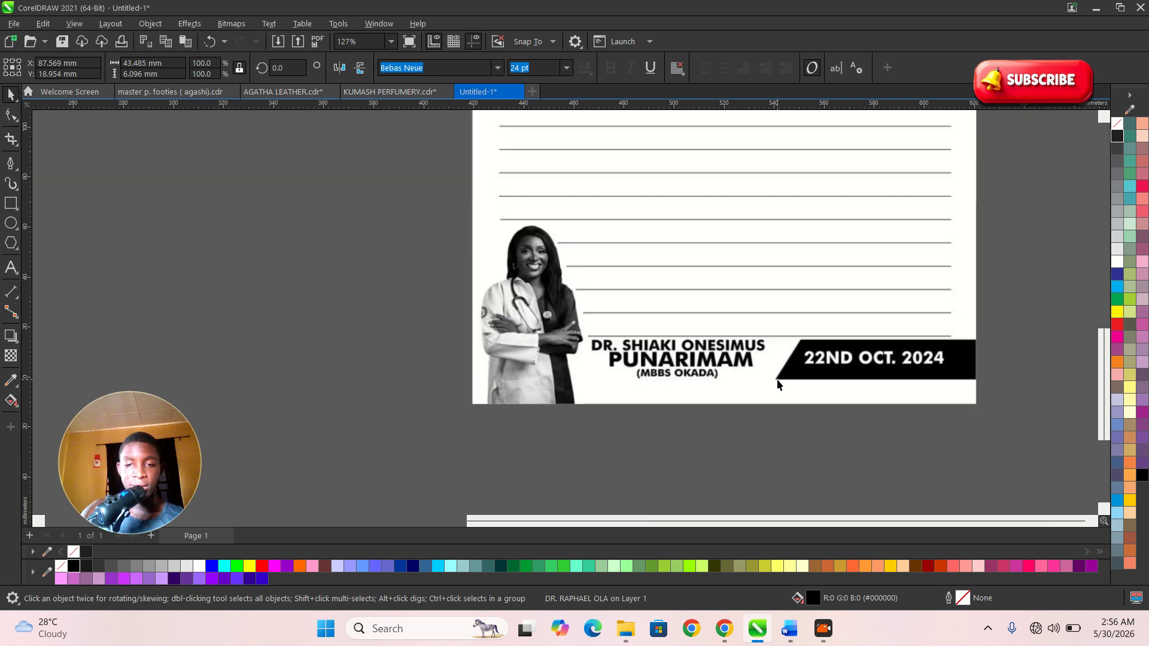
{"action": "scroll", "coordinate": [368, 359], "scroll_direction": "up", "scroll_amount": 4}
{"action": "scroll", "coordinate": [367, 359], "scroll_direction": "up", "scroll_amount": 3}
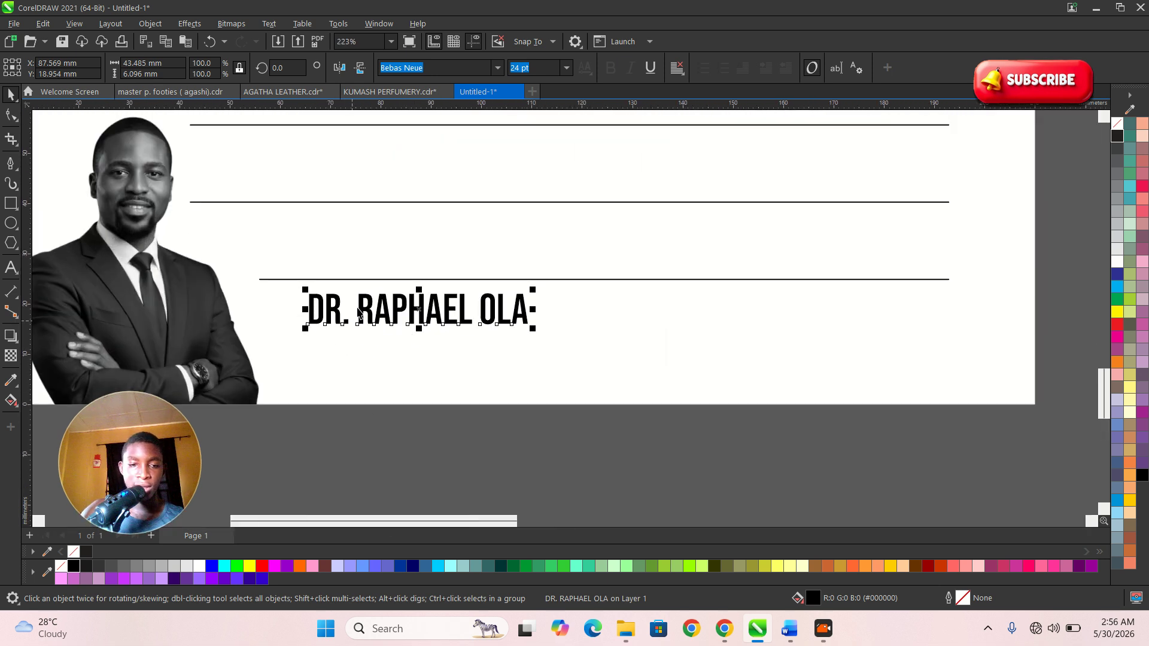
- Duplicate the name just below itself and retype the copy as 'MBBS MOUAM'
{"action": "left_click_drag", "start_coordinate": [359, 312], "coordinate": [361, 363]}
{"action": "double_click", "coordinate": [359, 362]}
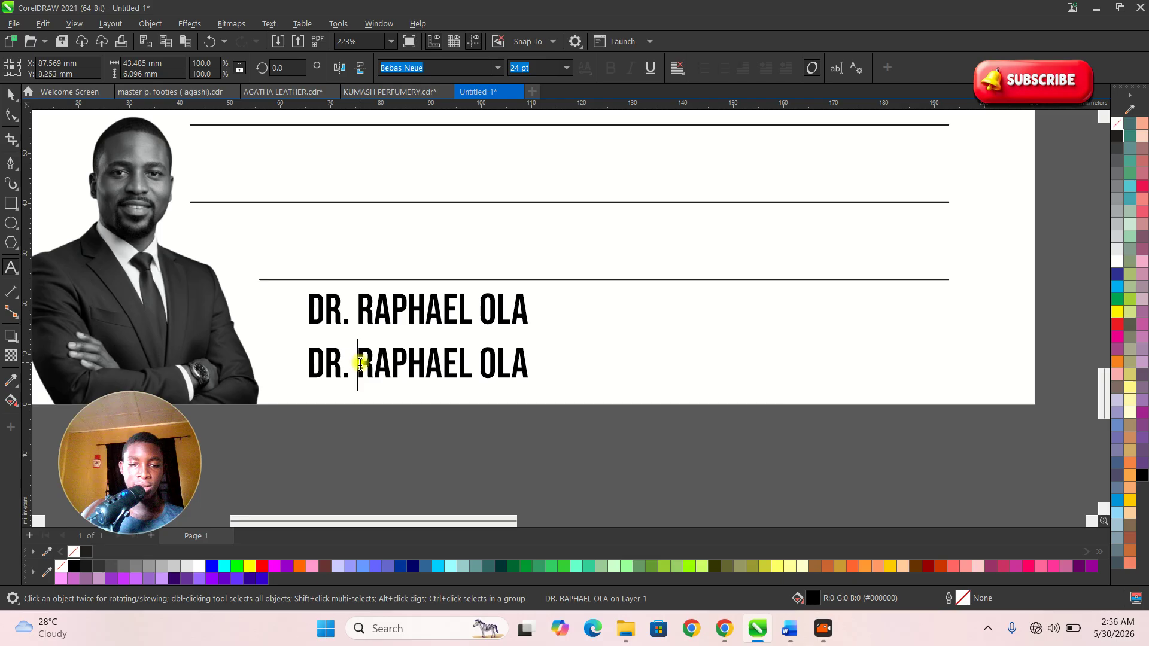
{"action": "triple_click", "coordinate": [360, 363]}
{"action": "type", "text": "MBBS E"}
{"action": "key", "text": "BackSpace"}
{"action": "key", "text": "BackSpace"}
{"action": "type", "text": "BBS E"}
{"action": "key", "text": "BackSpace"}
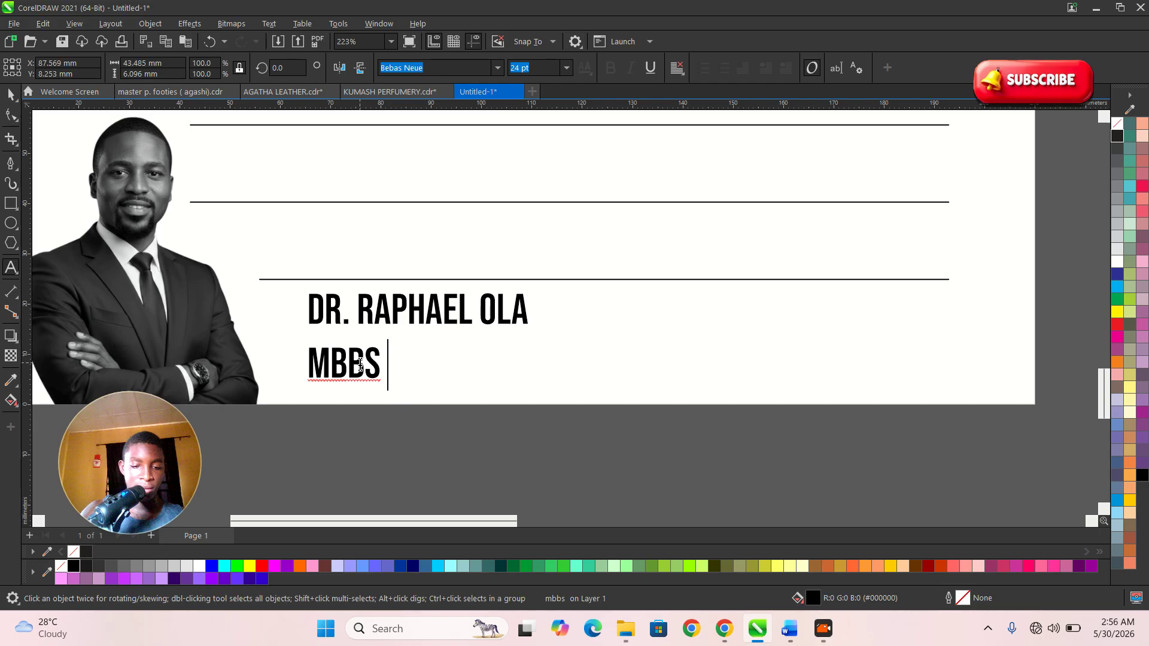
{"action": "type", "text": "MOUAM"}
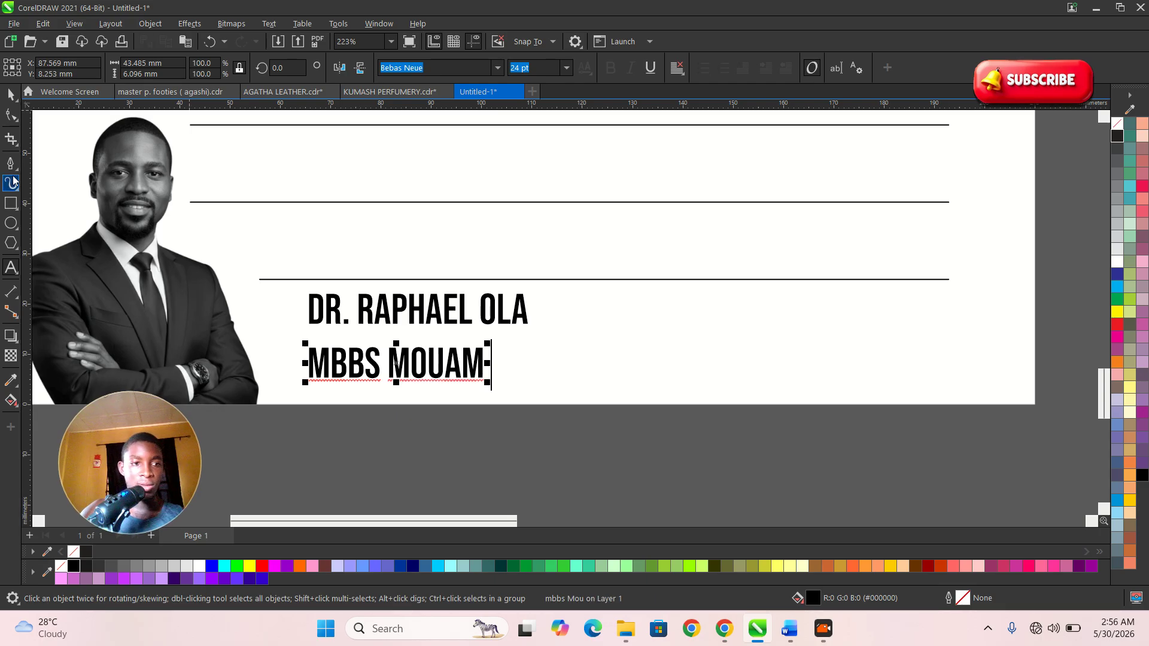
- Set MBBS MOUAM in Montserrat SemiBold and change it to UPPERCASE
{"action": "left_click", "coordinate": [498, 68]}
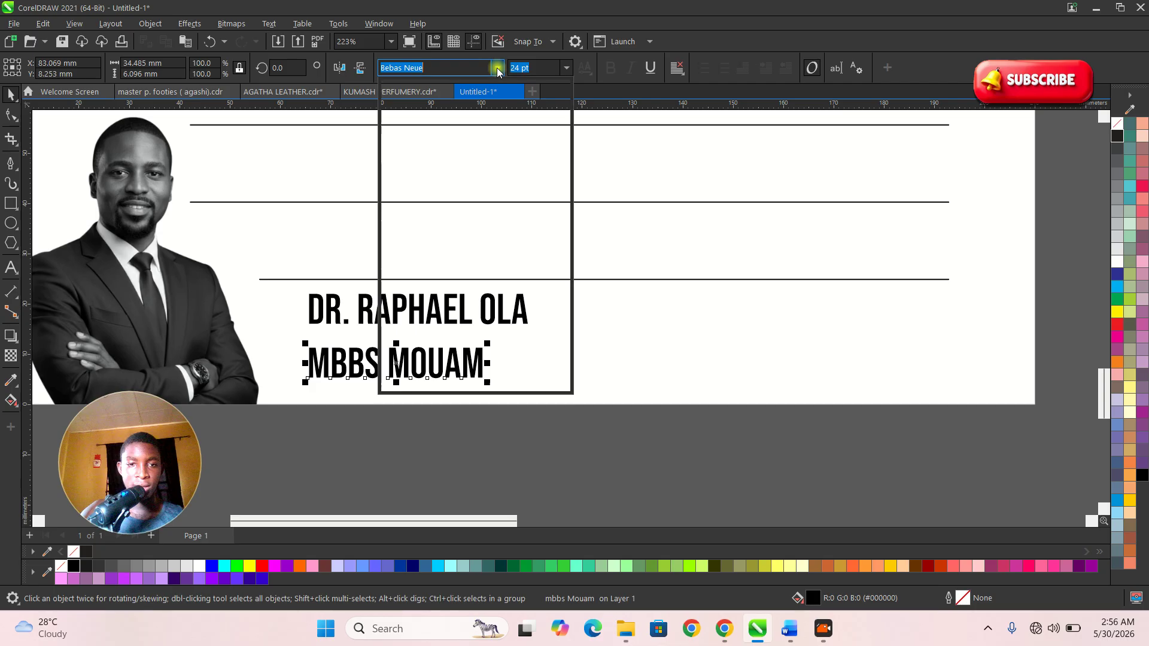
{"action": "left_click", "coordinate": [463, 130]}
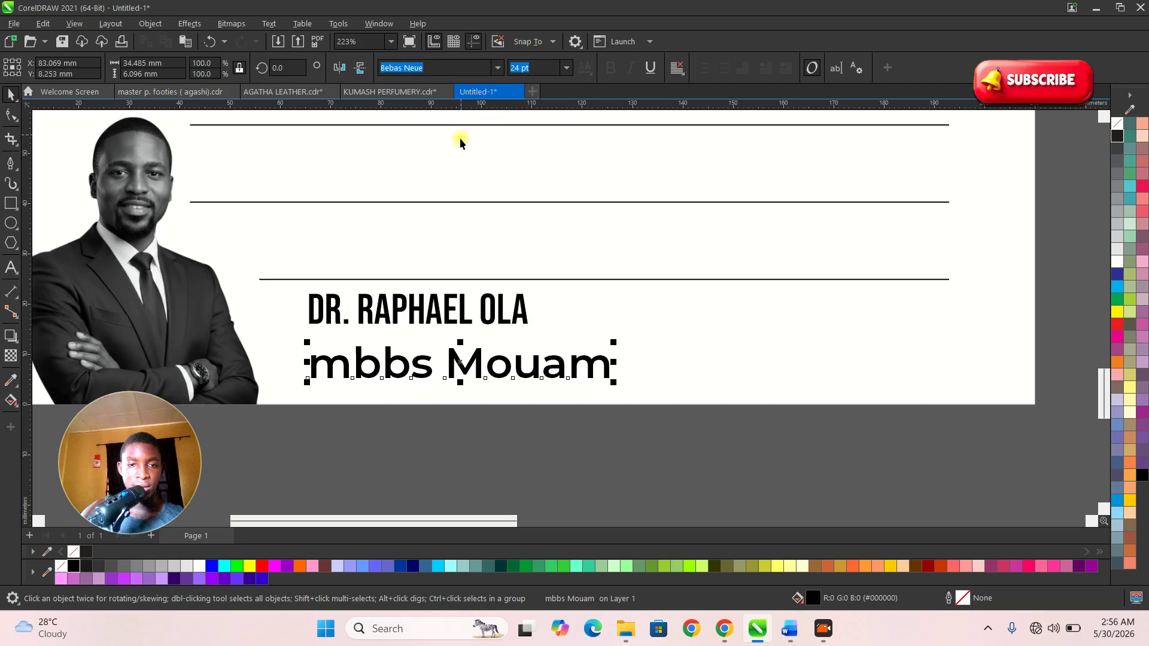
{"action": "double_click", "coordinate": [406, 364]}
{"action": "key", "text": "ctrl+a"}
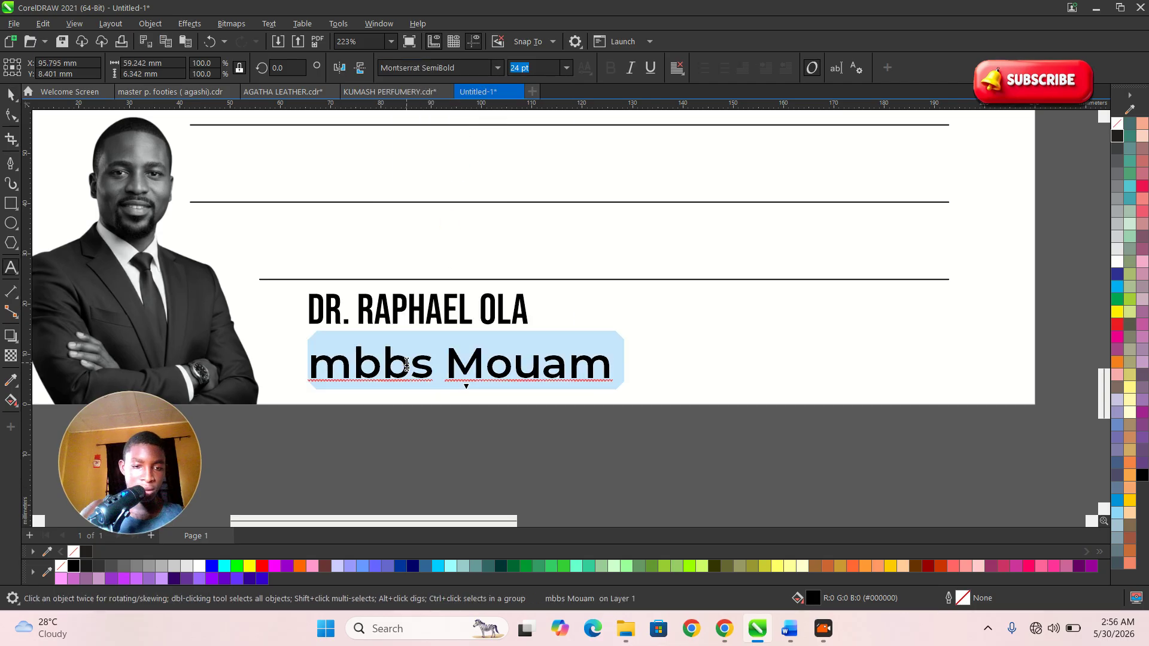
{"action": "key", "text": "shift+F3"}
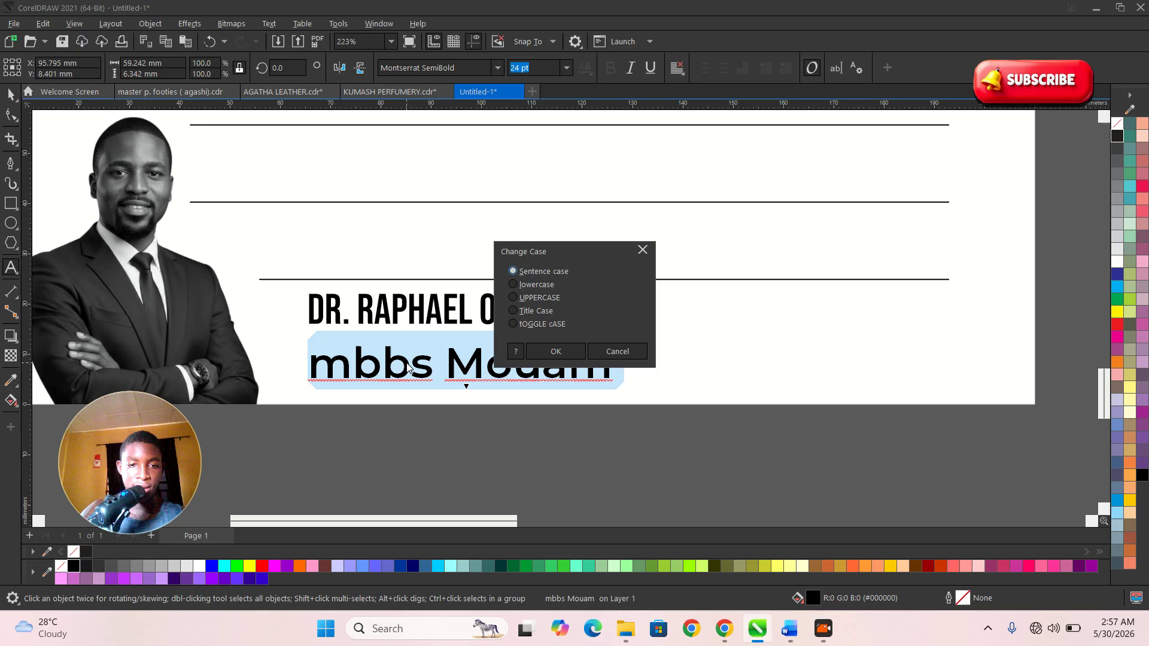
{"action": "left_click", "coordinate": [532, 298]}
{"action": "left_click", "coordinate": [560, 351]}
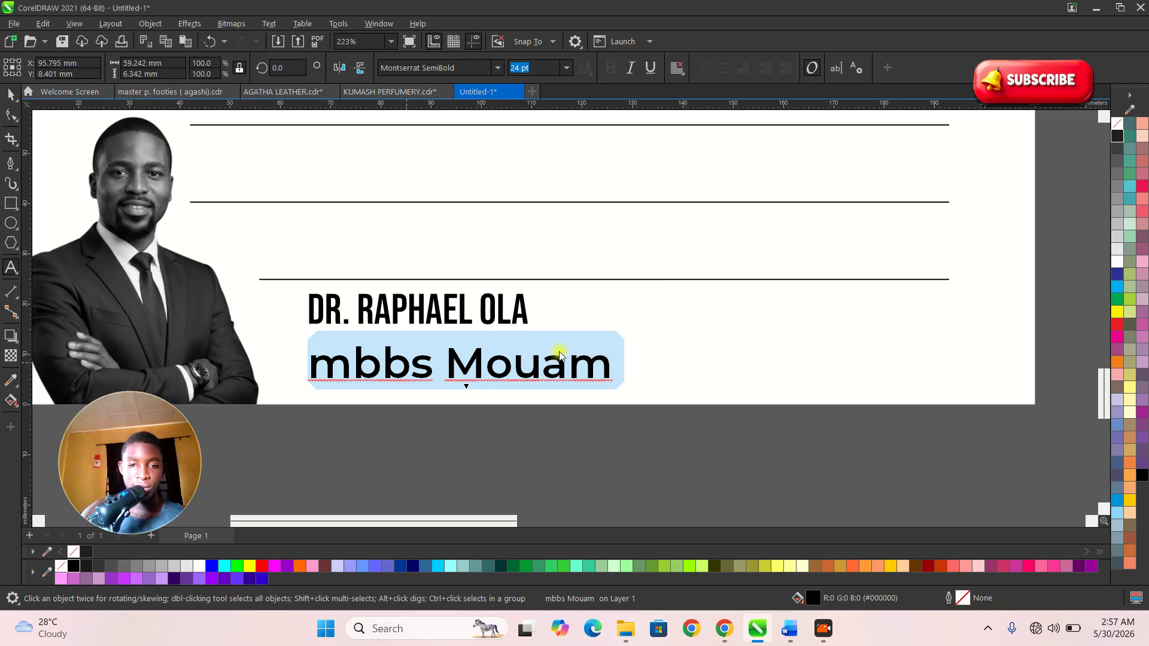
{"action": "key", "text": "ctrl+space"}
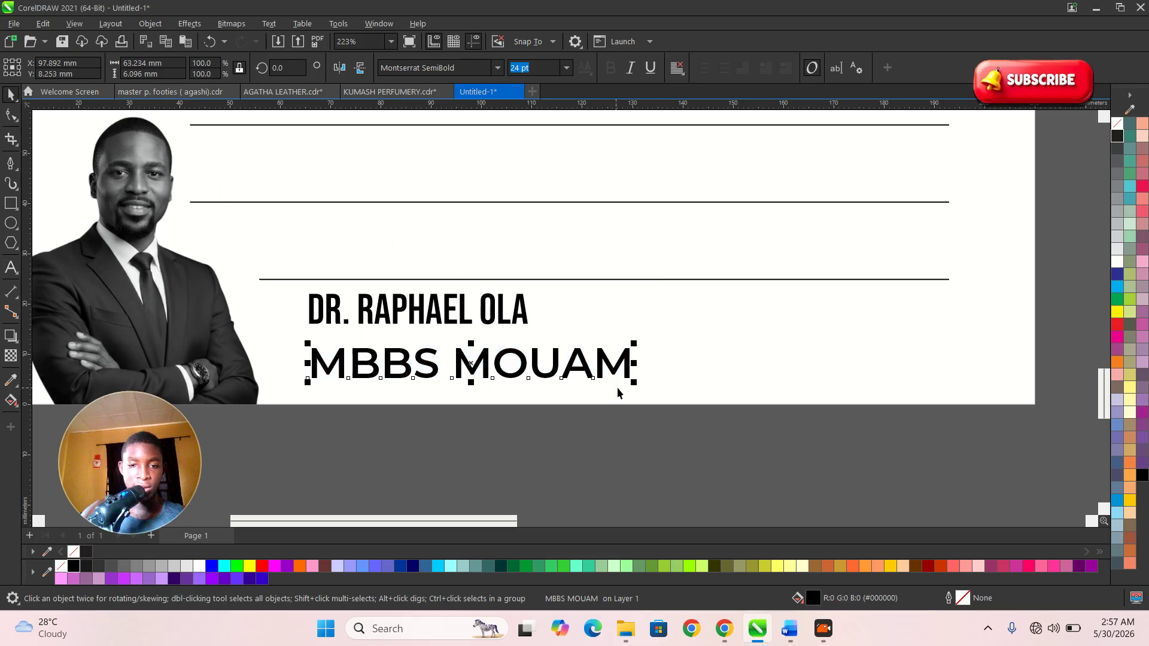
- Shrink MBBS MOUAM to about 10 pt, move it up under the name, and left-align them
{"action": "left_click_drag", "start_coordinate": [633, 383], "coordinate": [526, 365]}
{"action": "scroll", "coordinate": [352, 356], "scroll_direction": "up", "scroll_amount": 1}
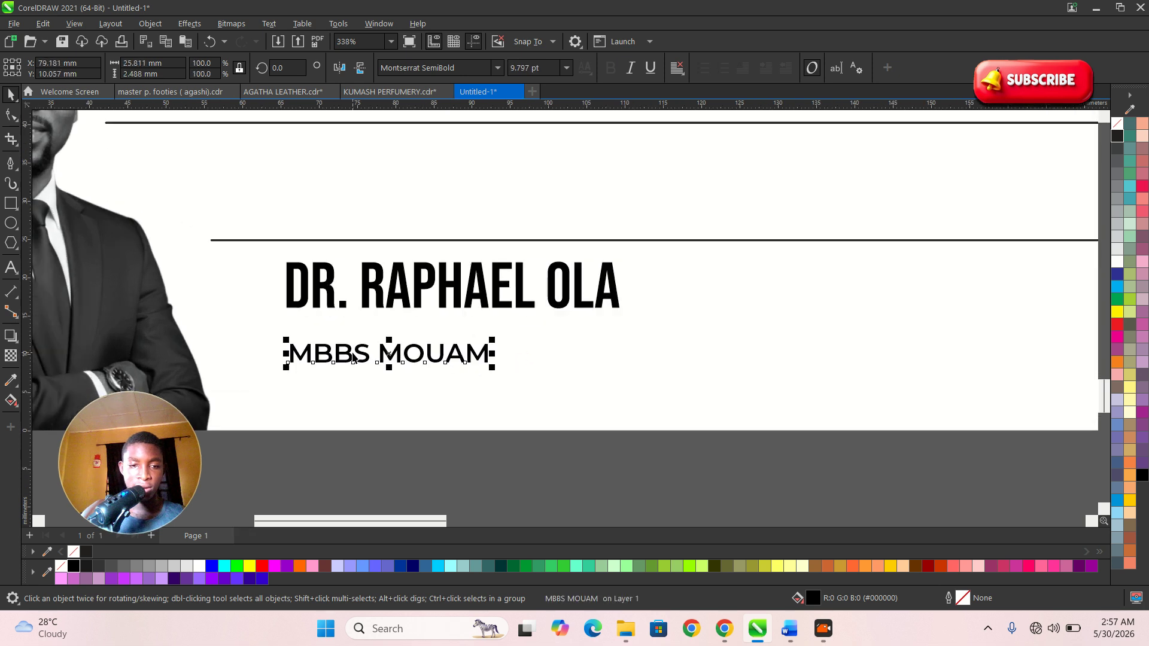
{"action": "left_click_drag", "start_coordinate": [355, 351], "coordinate": [362, 336]}
{"action": "scroll", "coordinate": [365, 348], "scroll_direction": "down", "scroll_amount": 1}
{"action": "left_click_drag", "start_coordinate": [621, 436], "coordinate": [281, 264]}
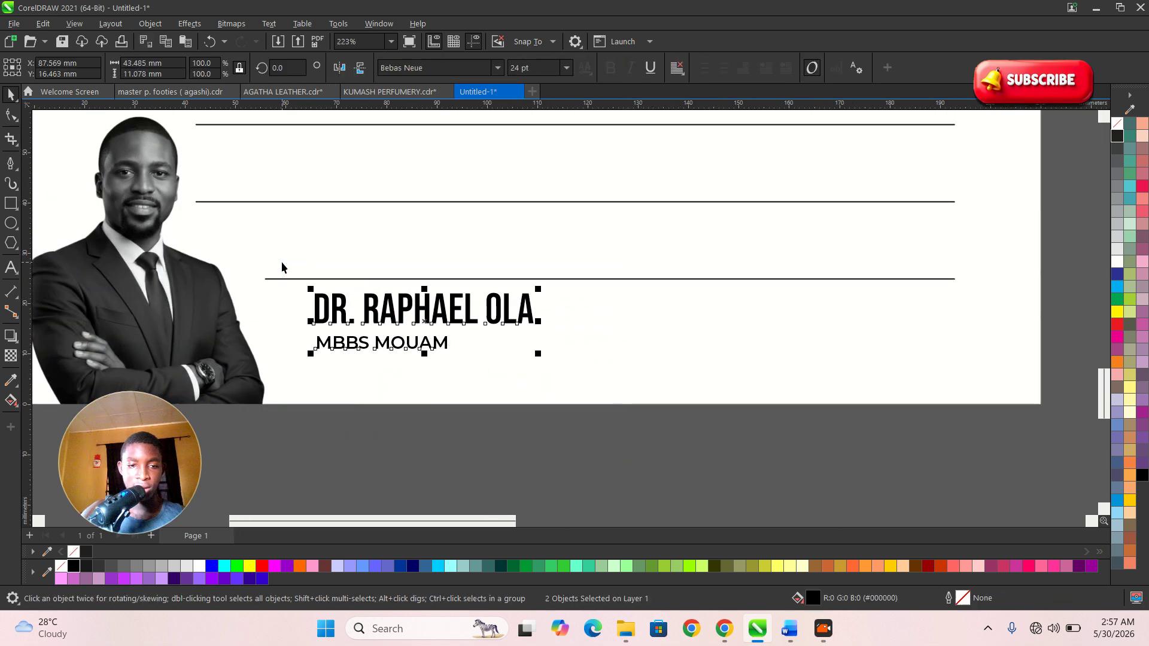
{"action": "key", "text": "l"}
{"action": "left_click", "coordinate": [565, 433]}
- Enlarge the name and MBBS MOUAM together, shift them slightly, then select the MBBS MOUAM line
{"action": "left_click_drag", "start_coordinate": [606, 445], "coordinate": [335, 282]}
{"action": "left_click_drag", "start_coordinate": [310, 354], "coordinate": [287, 361]}
{"action": "scroll", "coordinate": [366, 335], "scroll_direction": "up", "scroll_amount": 1}
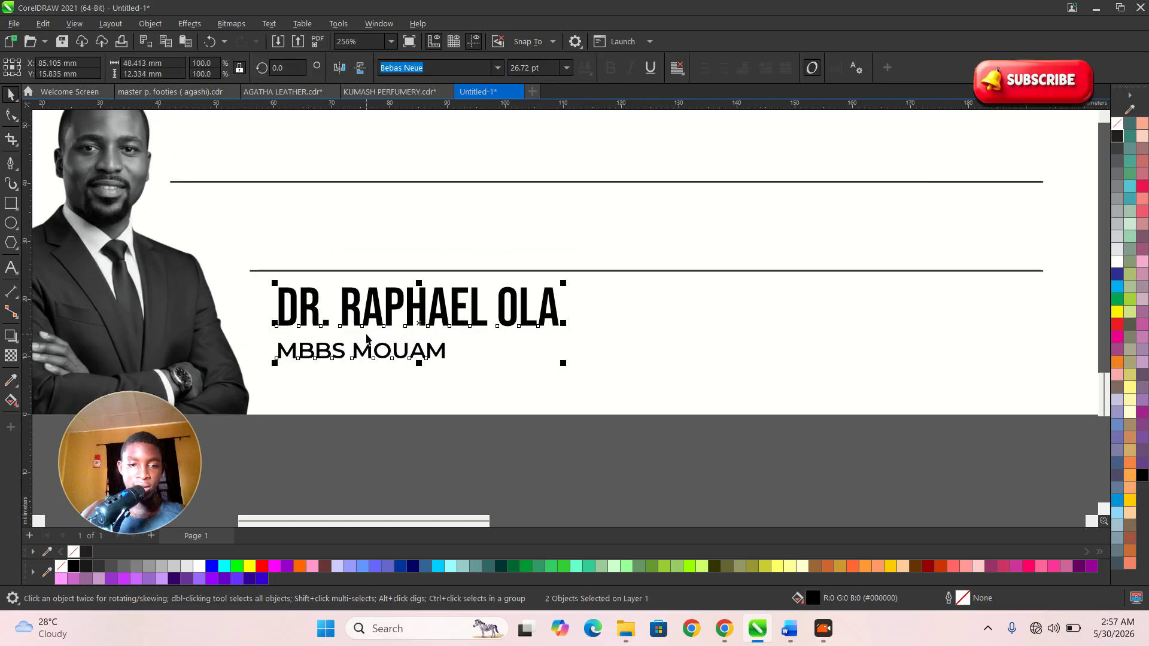
{"action": "left_click_drag", "start_coordinate": [374, 314], "coordinate": [680, 322]}
{"action": "scroll", "coordinate": [375, 326], "scroll_direction": "down", "scroll_amount": 4}
{"action": "left_click", "coordinate": [428, 395]}
{"action": "left_click", "coordinate": [388, 345]}
- Replace the right-hand copy's text with the date '2nd June 2026'
{"action": "double_click", "coordinate": [679, 318]}
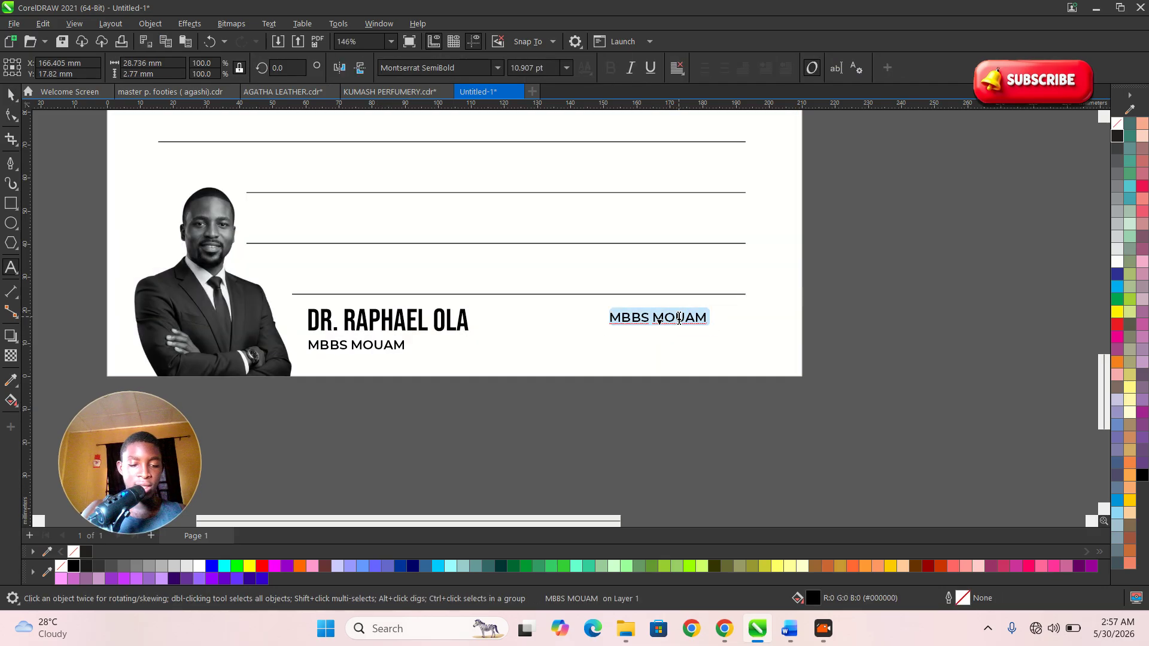
{"action": "key", "text": "BackSpace"}
{"action": "type", "text": "2"}
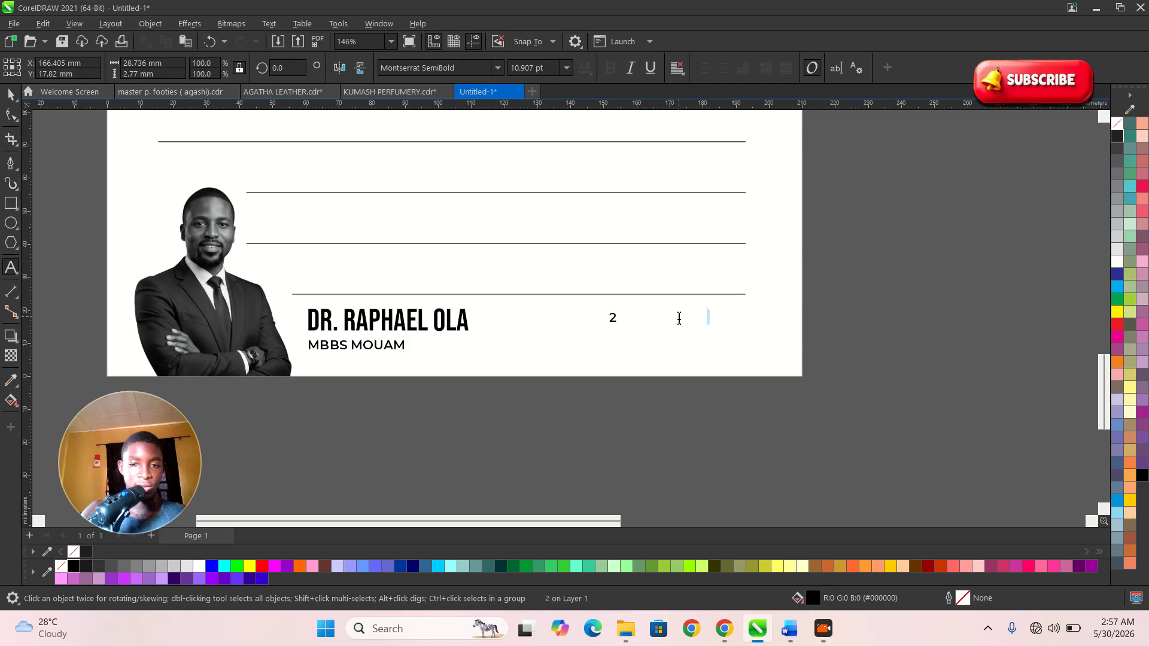
{"action": "type", "text": "nd U"}
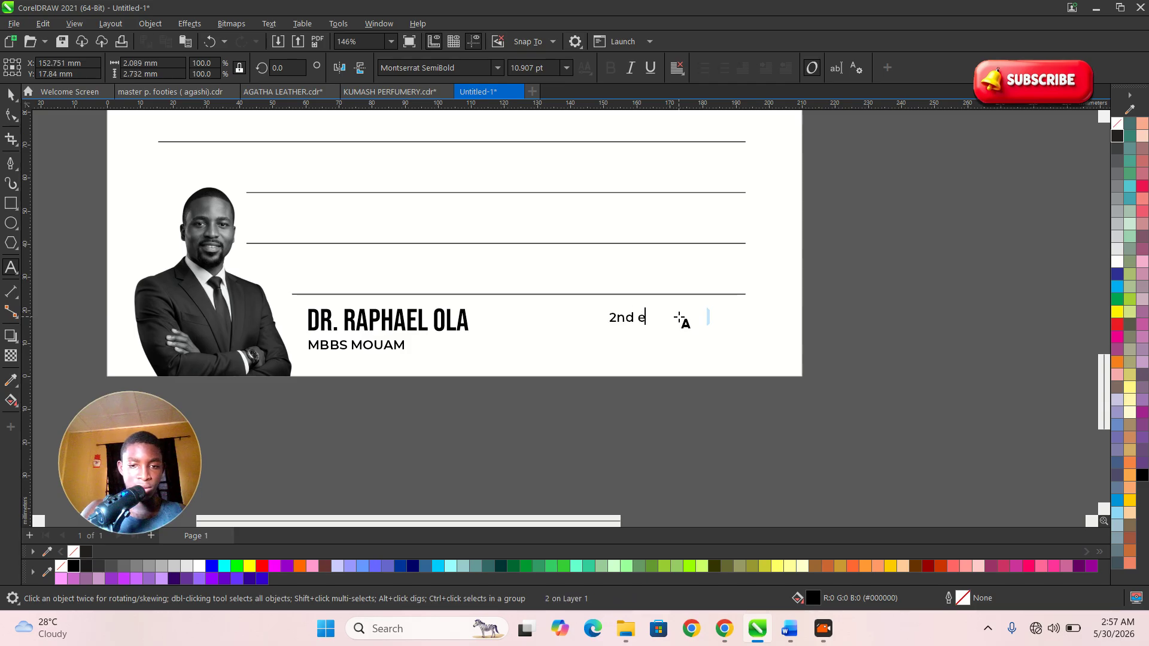
{"action": "key", "text": "BackSpace"}
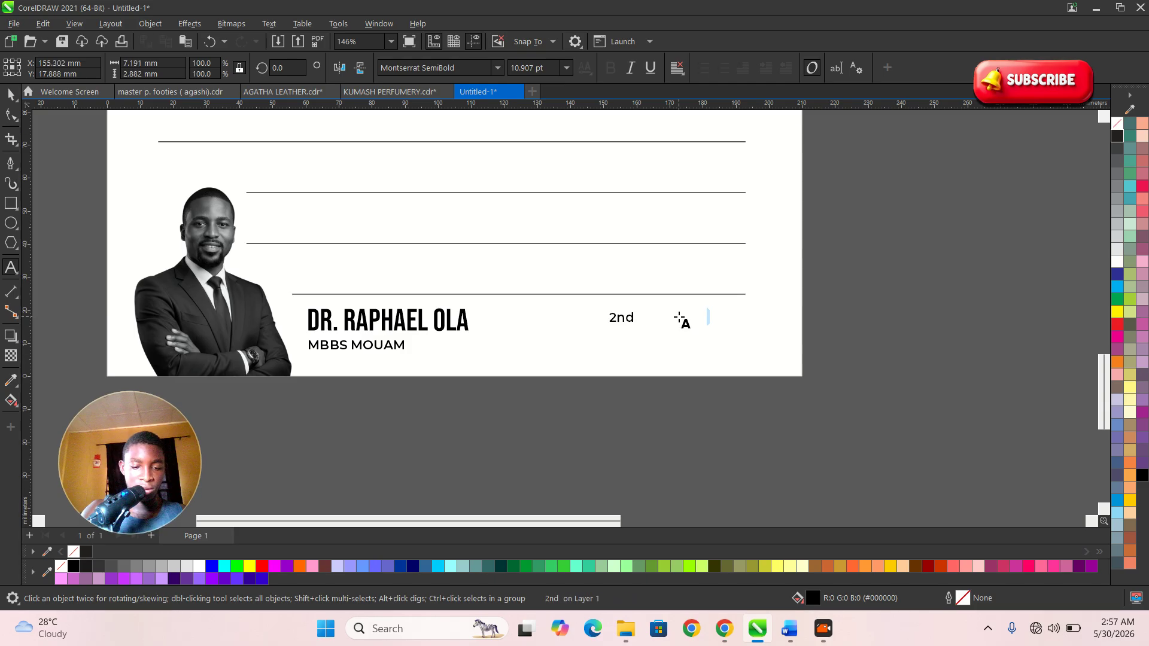
{"action": "type", "text": "June 2026"}
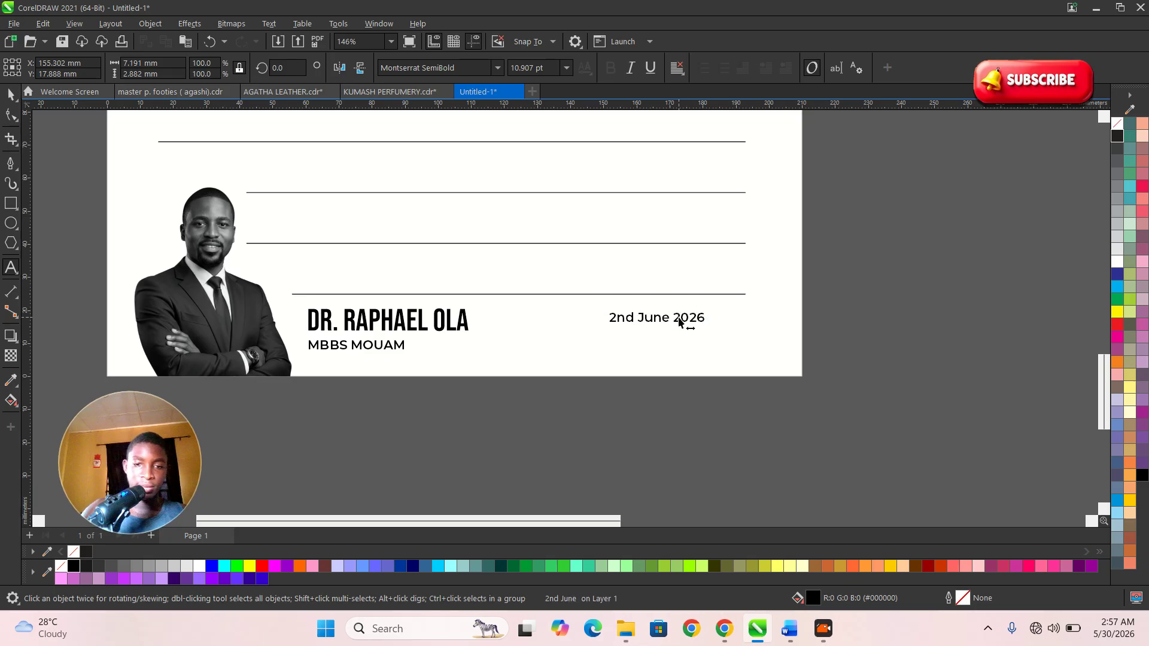
{"action": "left_click", "coordinate": [10, 94]}
- Move the date further right toward the bottom line's right end
{"action": "left_click_drag", "start_coordinate": [704, 324], "coordinate": [742, 325]}
{"action": "scroll", "coordinate": [601, 409], "scroll_direction": "down", "scroll_amount": 2}
{"action": "scroll", "coordinate": [598, 418], "scroll_direction": "down", "scroll_amount": 5}
{"action": "left_click", "coordinate": [595, 426]}
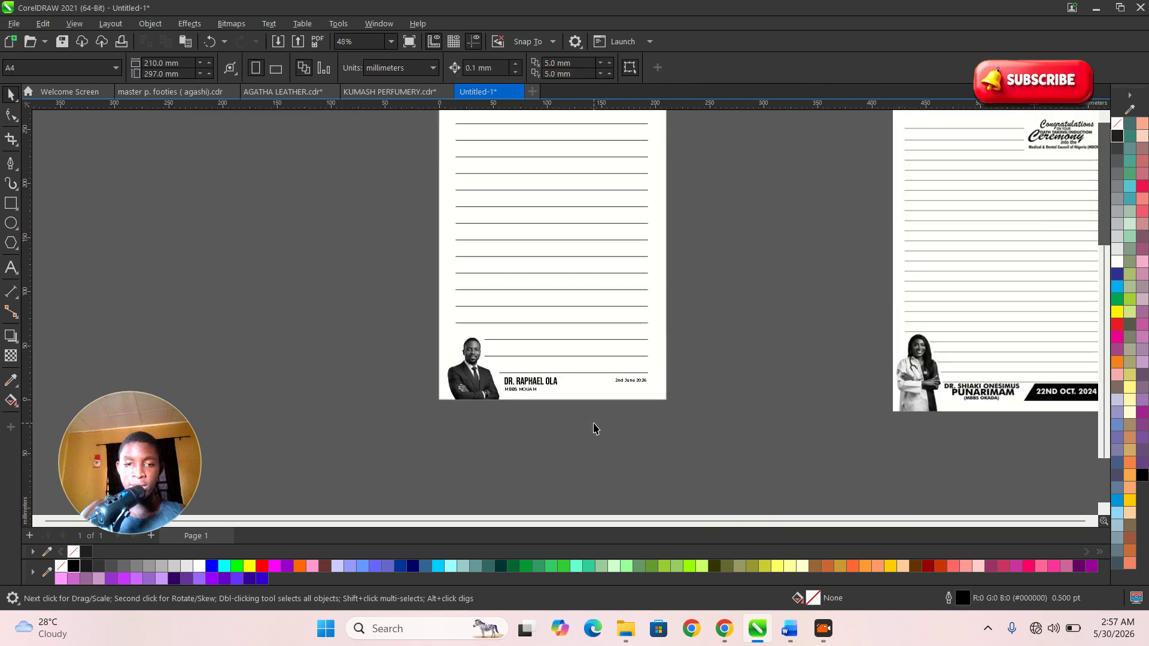
{"action": "scroll", "coordinate": [544, 275], "scroll_direction": "up", "scroll_amount": 1}
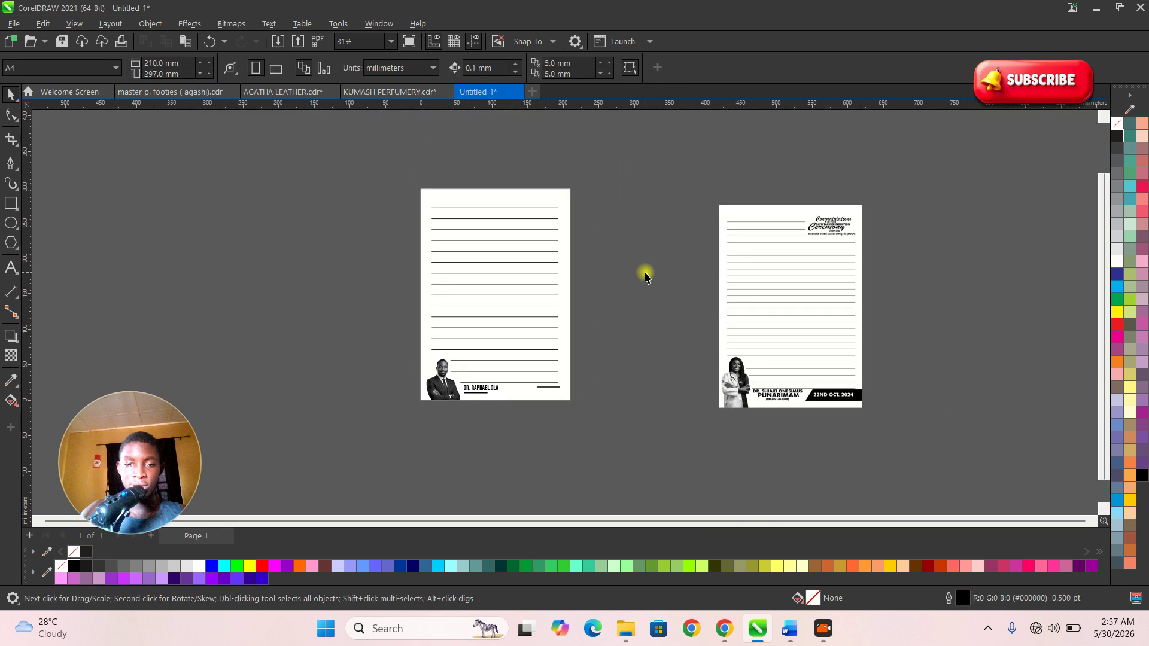
- Place vertical guides at the ruled lines' left and right margins, then zoom into the left page
{"action": "left_click_drag", "start_coordinate": [382, 220], "coordinate": [430, 205]}
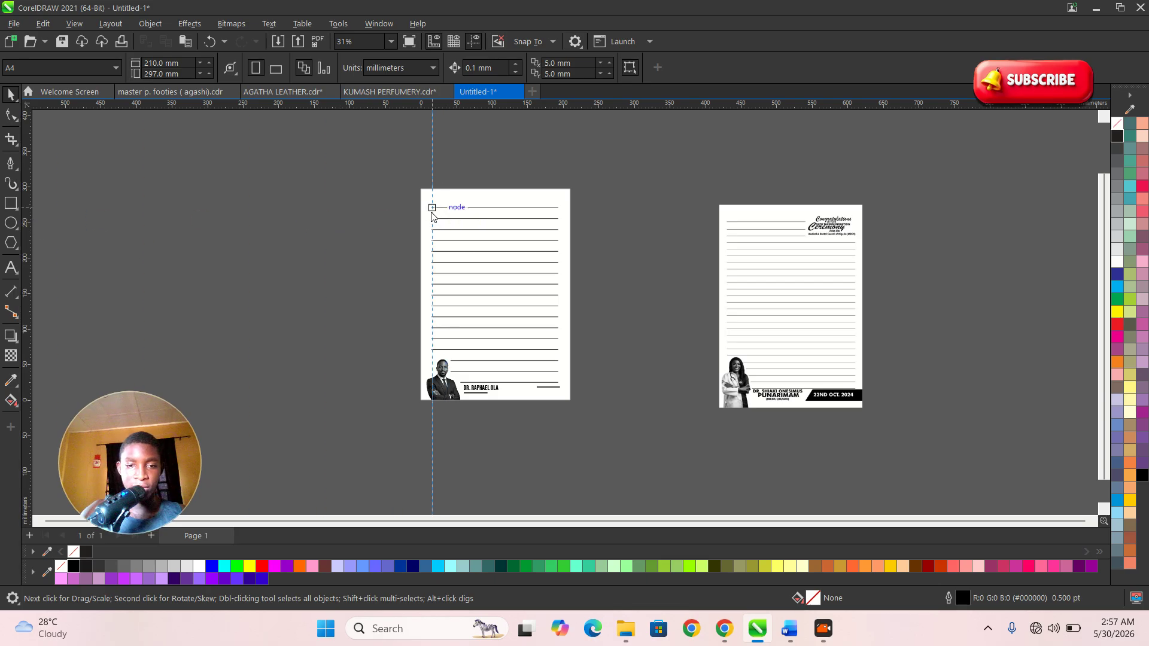
{"action": "left_click_drag", "start_coordinate": [25, 269], "coordinate": [559, 272]}
{"action": "key", "text": "z"}
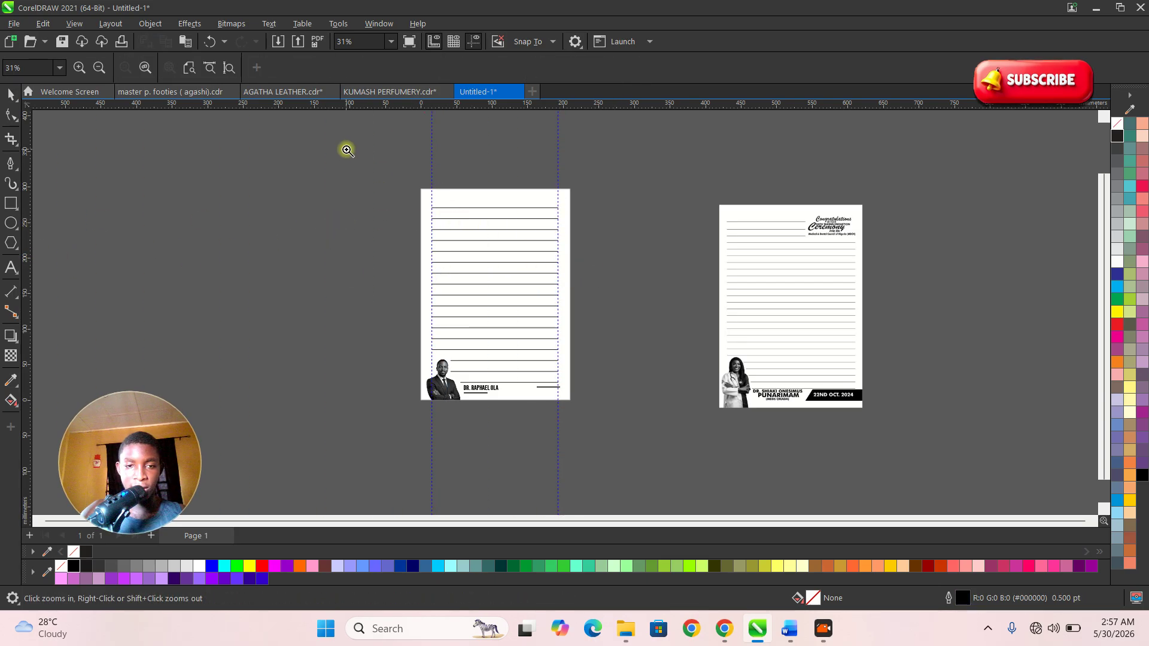
{"action": "left_click_drag", "start_coordinate": [350, 152], "coordinate": [764, 456]}
{"action": "scroll", "coordinate": [367, 171], "scroll_direction": "up", "scroll_amount": 3}
{"action": "scroll", "coordinate": [428, 200], "scroll_direction": "down", "scroll_amount": 2}
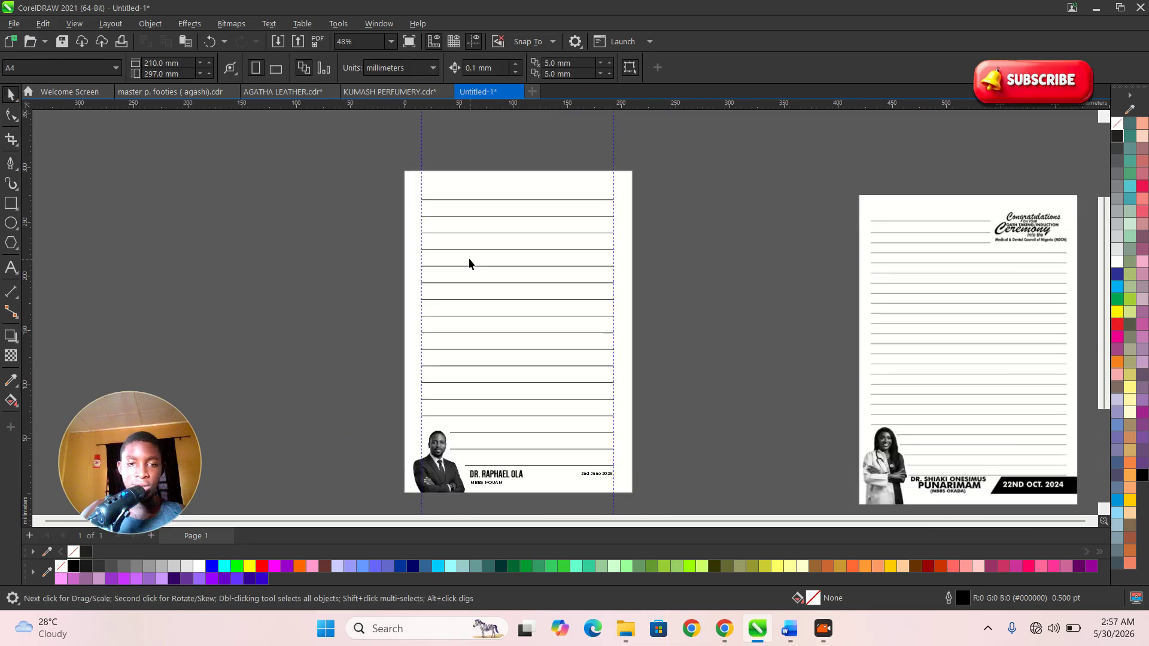
{"action": "scroll", "coordinate": [469, 263], "scroll_direction": "down", "scroll_amount": 1}
{"action": "scroll", "coordinate": [512, 260], "scroll_direction": "up", "scroll_amount": 3}
{"action": "scroll", "coordinate": [441, 246], "scroll_direction": "down", "scroll_amount": 2}
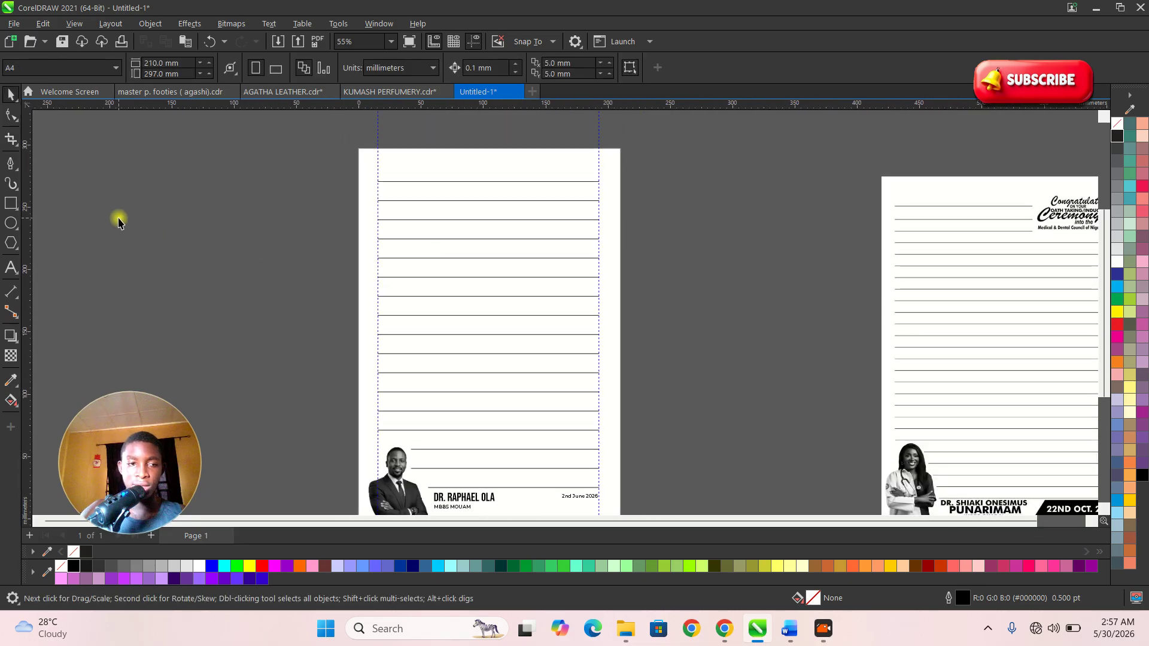
{"action": "scroll", "coordinate": [432, 183], "scroll_direction": "up", "scroll_amount": 2}
{"action": "scroll", "coordinate": [539, 227], "scroll_direction": "down", "scroll_amount": 3}
{"action": "scroll", "coordinate": [565, 249], "scroll_direction": "up", "scroll_amount": 2}
{"action": "scroll", "coordinate": [618, 307], "scroll_direction": "down", "scroll_amount": 2}
{"action": "scroll", "coordinate": [793, 260], "scroll_direction": "up", "scroll_amount": 4}
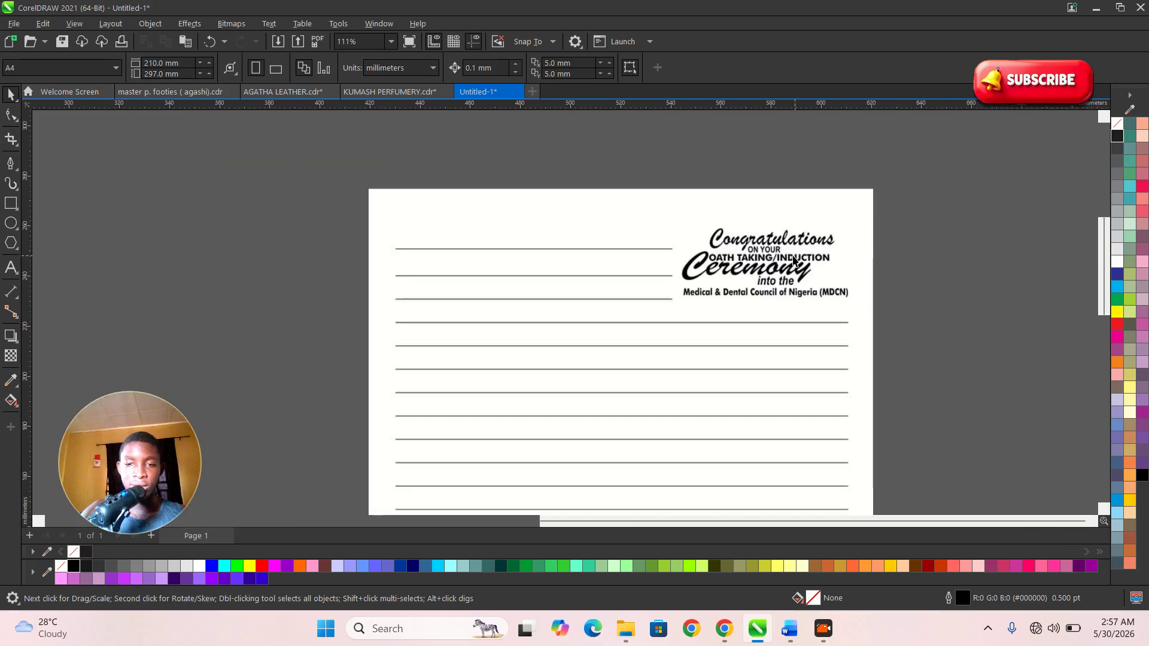
{"action": "scroll", "coordinate": [793, 261], "scroll_direction": "up", "scroll_amount": 1}
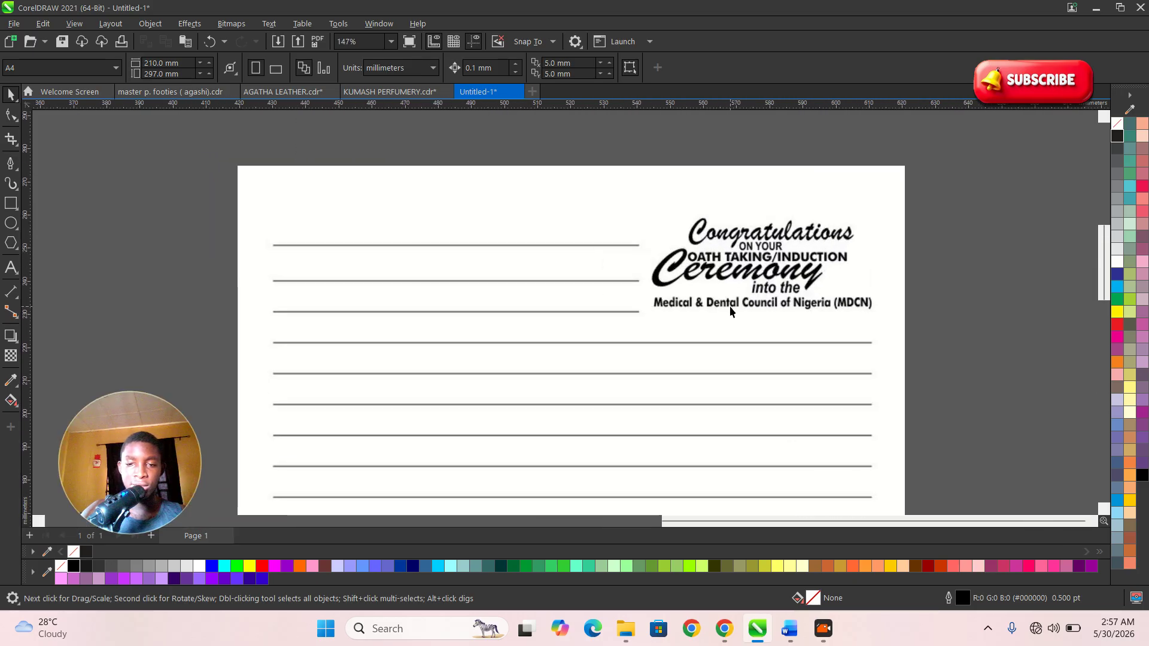
{"action": "scroll", "coordinate": [704, 306], "scroll_direction": "down", "scroll_amount": 5}
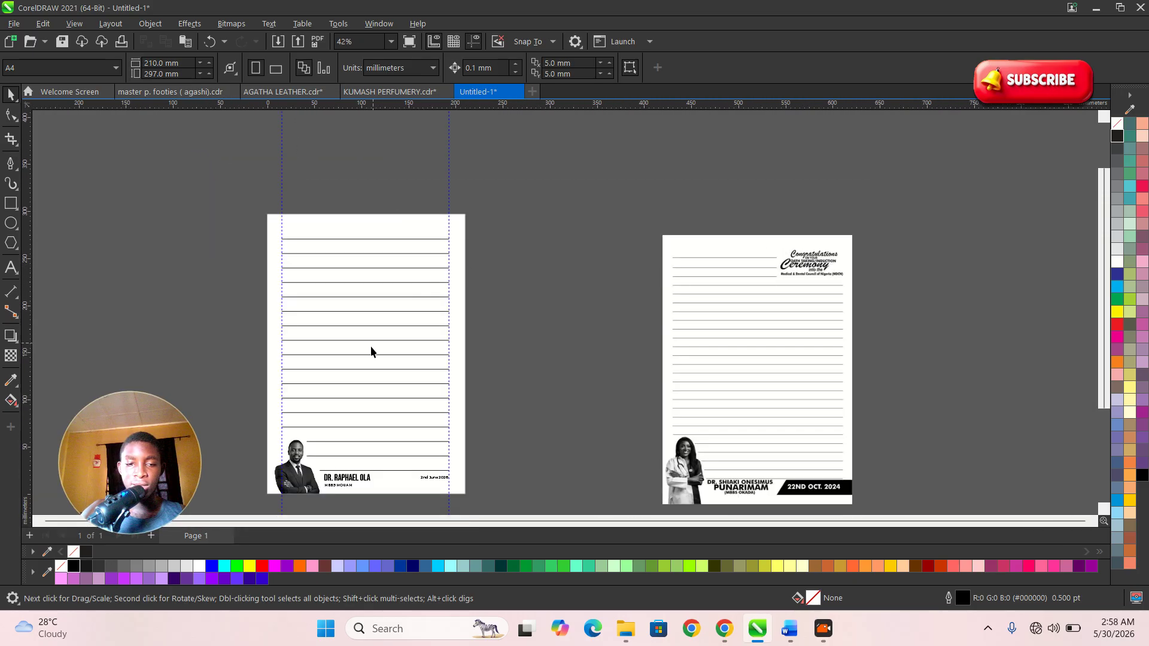
{"action": "scroll", "coordinate": [381, 325], "scroll_direction": "up", "scroll_amount": 3}
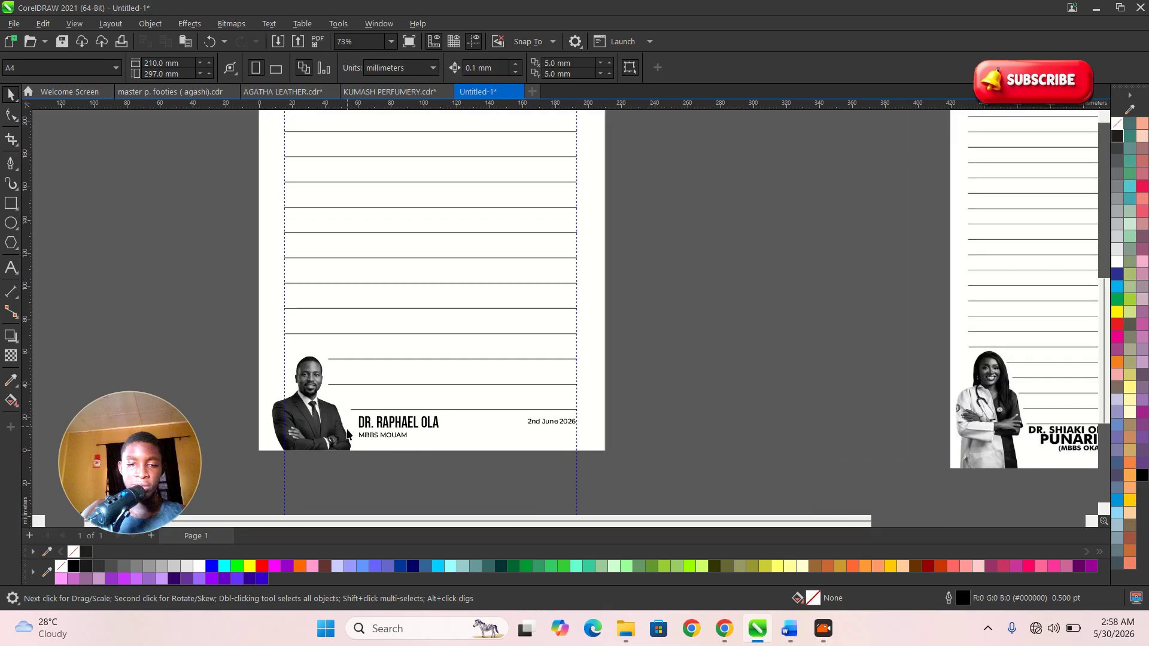
{"action": "scroll", "coordinate": [436, 357], "scroll_direction": "down", "scroll_amount": 2}
{"action": "scroll", "coordinate": [480, 135], "scroll_direction": "up", "scroll_amount": 3}
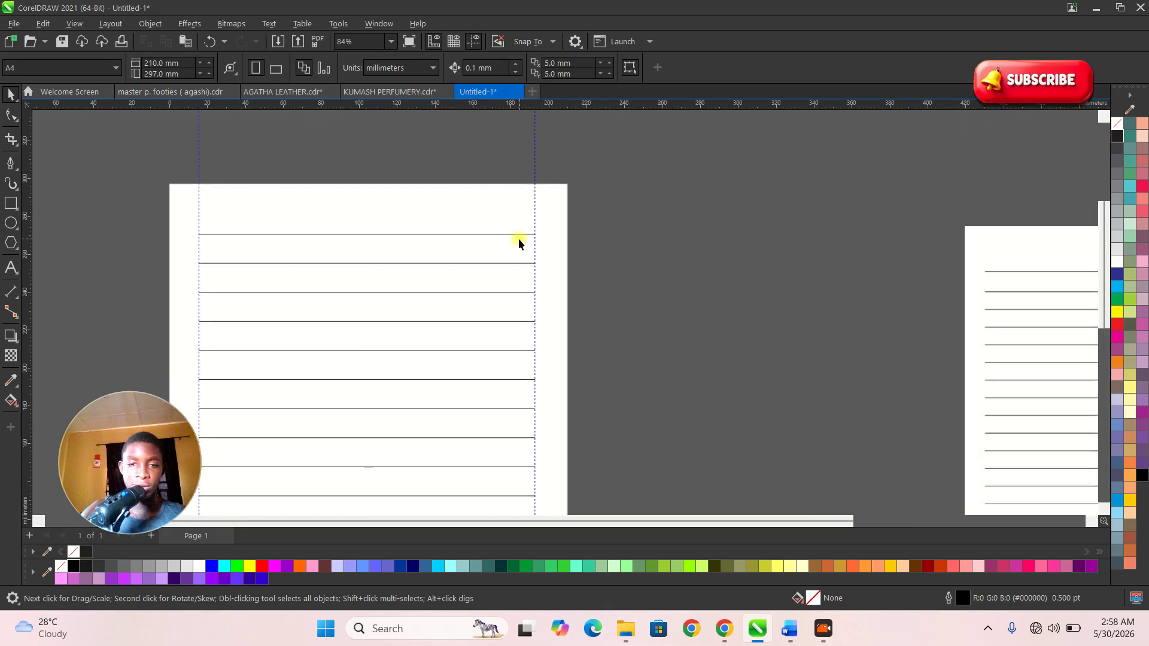
- Shorten the top ruled line from its right end
{"action": "left_click", "coordinate": [518, 234]}
{"action": "left_click_drag", "start_coordinate": [538, 234], "coordinate": [413, 237]}
{"action": "left_click", "coordinate": [628, 223]}
- Type the heading's first congratulations line above the shortened top line
{"action": "left_click", "coordinate": [12, 269]}
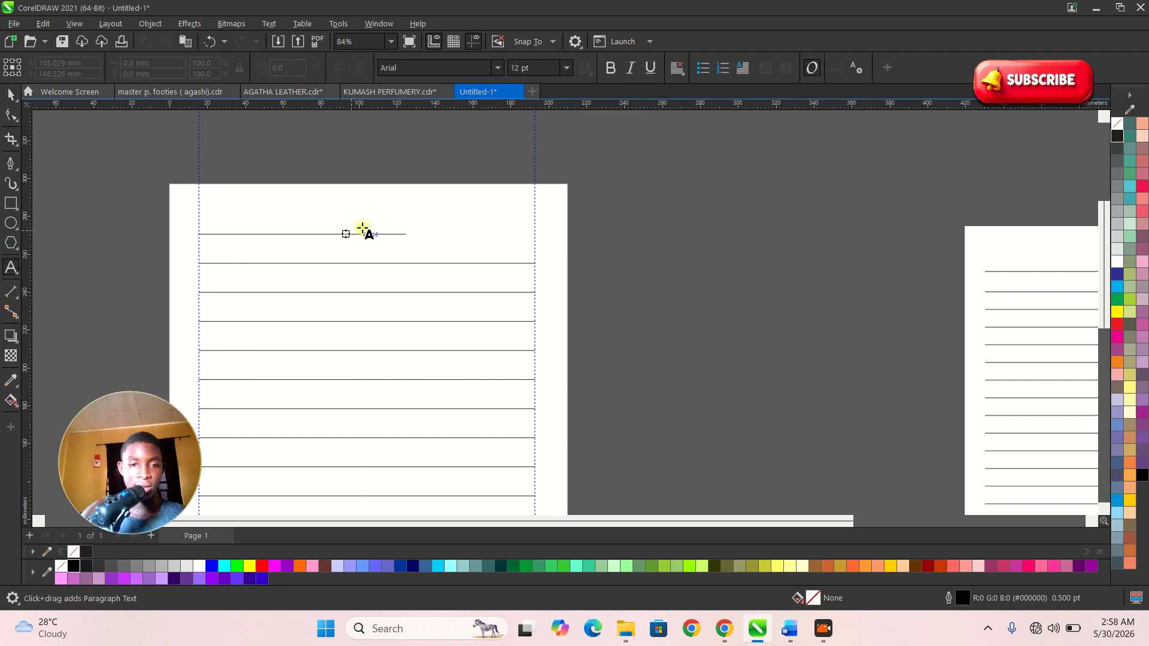
{"action": "scroll", "coordinate": [422, 230], "scroll_direction": "up", "scroll_amount": 3}
{"action": "left_click", "coordinate": [452, 215]}
{"action": "type", "text": "come"}
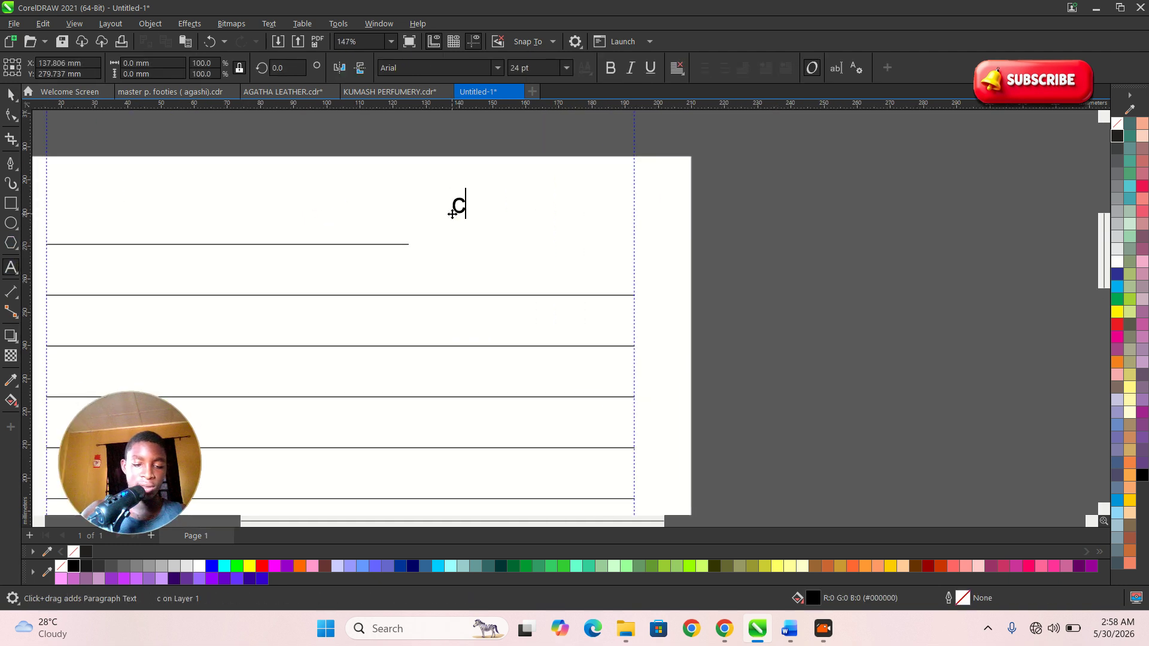
{"action": "key", "text": "BackSpace"}
{"action": "key", "text": "BackSpace"}
{"action": "key", "text": "BackSpace"}
{"action": "type", "text": "one"}
{"action": "key", "text": "BackSpace"}
{"action": "type", "text": "graer"}
{"action": "key", "text": "BackSpace"}
{"action": "key", "text": "BackSpace"}
{"action": "type", "text": "tulation"}
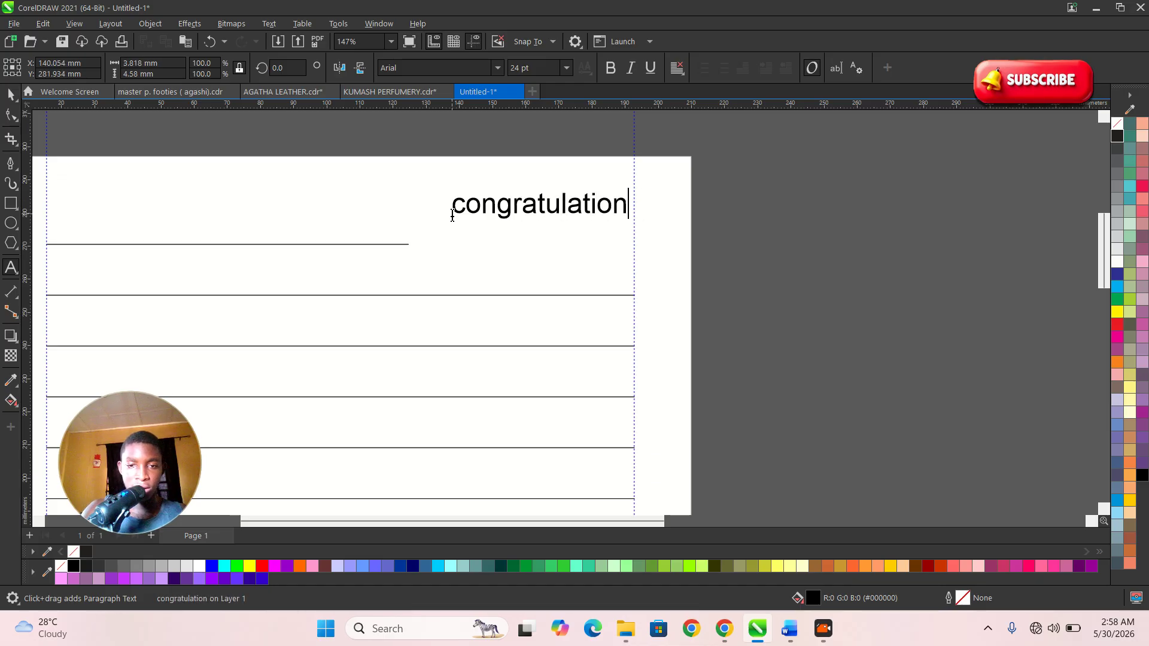
{"action": "type", "text": " on your e"}
{"action": "key", "text": "BackSpace"}
{"action": "key", "text": "BackSpace"}
{"action": "key", "text": "Return"}
- Type the second line reading 'induction & oath taking ceremony'
{"action": "type", "text": "iner"}
{"action": "key", "text": "BackSpace"}
{"action": "key", "text": "BackSpace"}
{"action": "type", "text": "due"}
{"action": "key", "text": "BackSpace"}
{"action": "type", "text": "ctioner"}
{"action": "key", "text": "BackSpace"}
{"action": "key", "text": "BackSpace"}
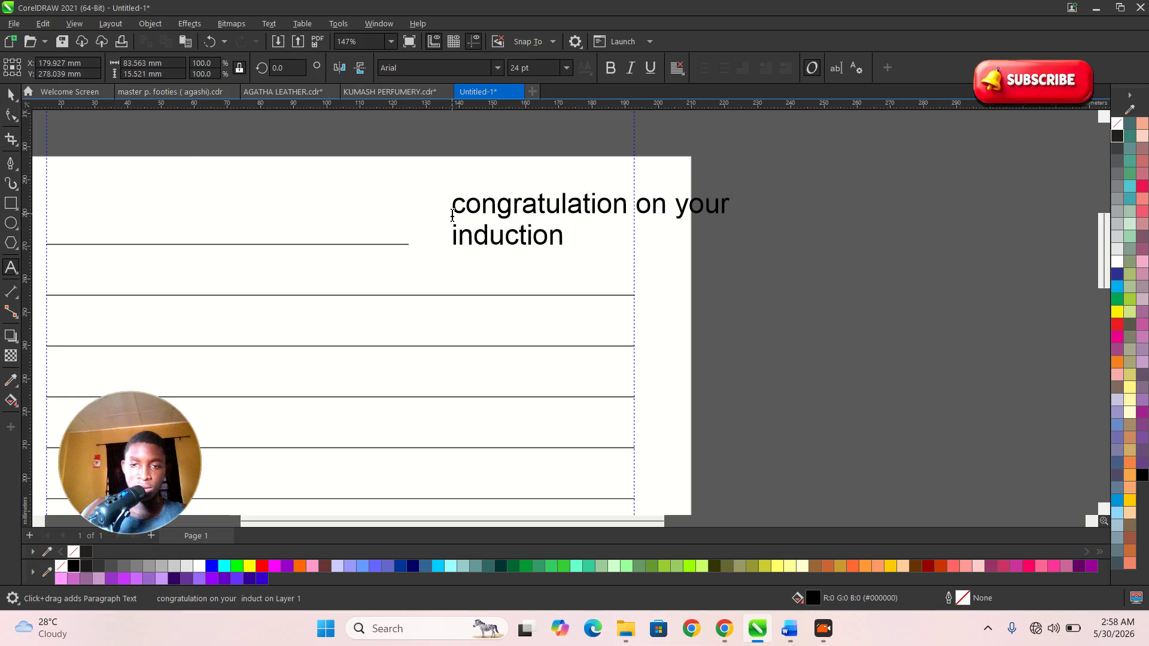
{"action": "type", "text": "nd e"}
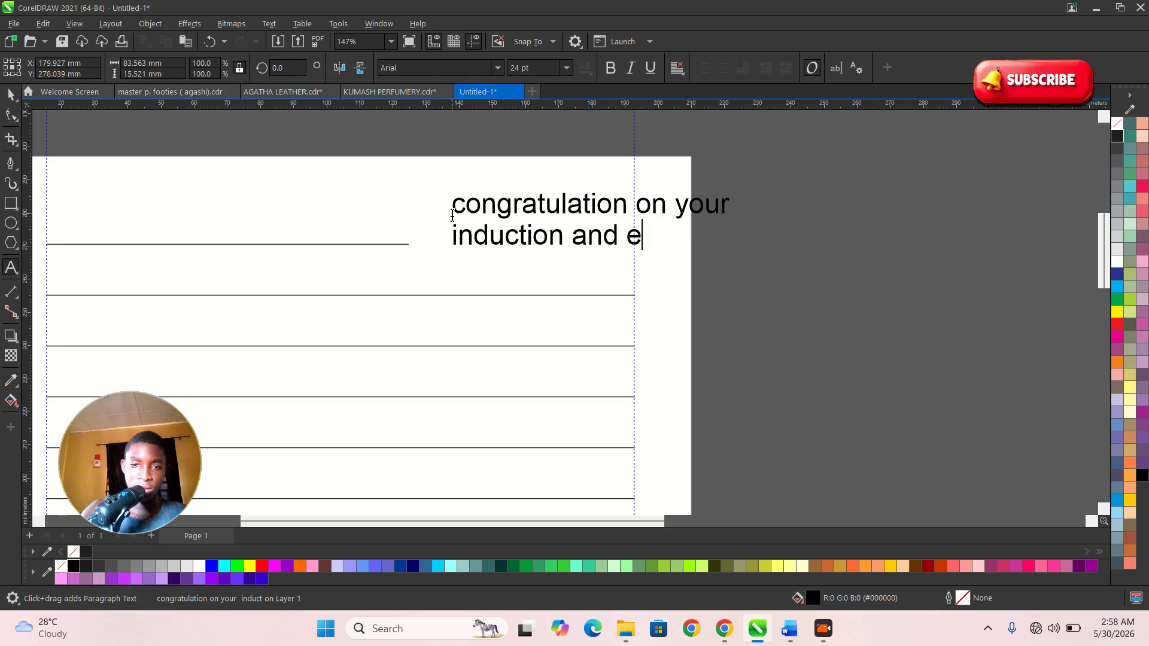
{"action": "key", "text": "BackSpace"}
{"action": "key", "text": "BackSpace"}
{"action": "key", "text": "BackSpace"}
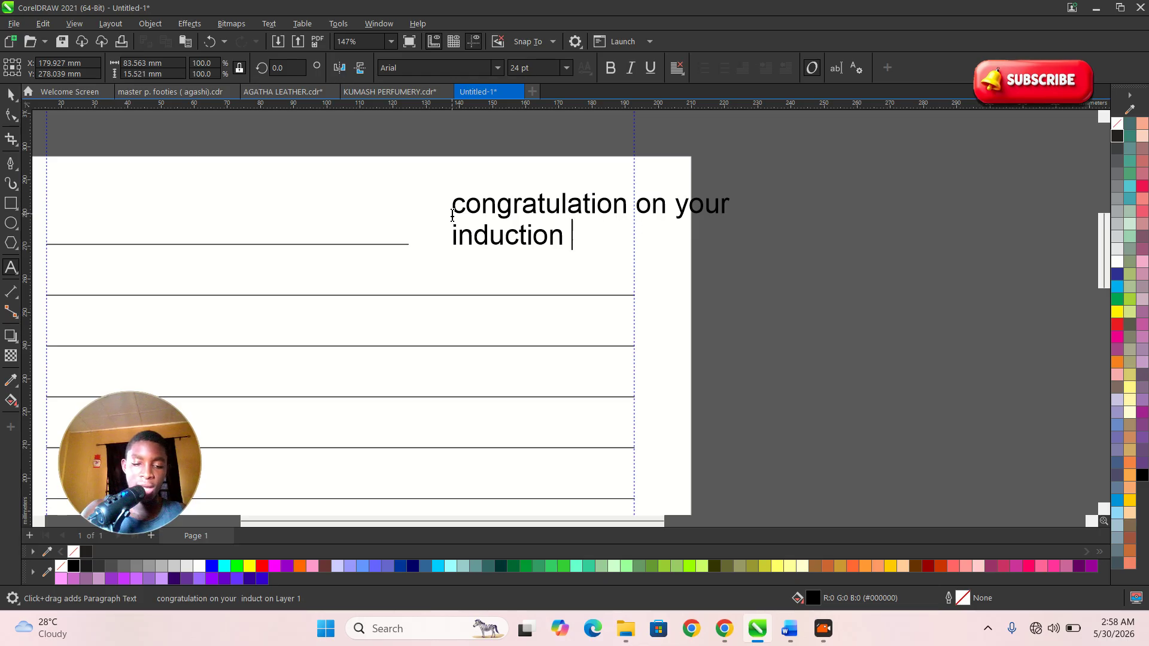
{"action": "type", "text": "&"}
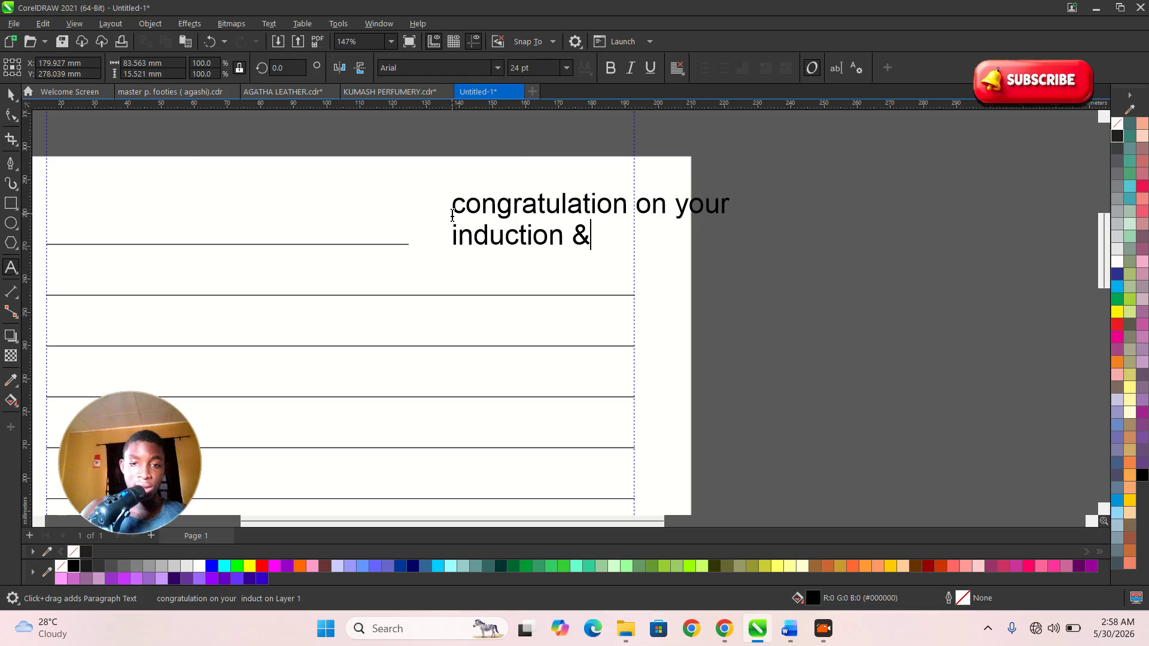
{"action": "type", "text": " oath takin"}
{"action": "key", "text": "BackSpace"}
{"action": "type", "text": "cere"}
{"action": "type", "text": "moner"}
{"action": "key", "text": "BackSpace"}
{"action": "key", "text": "BackSpace"}
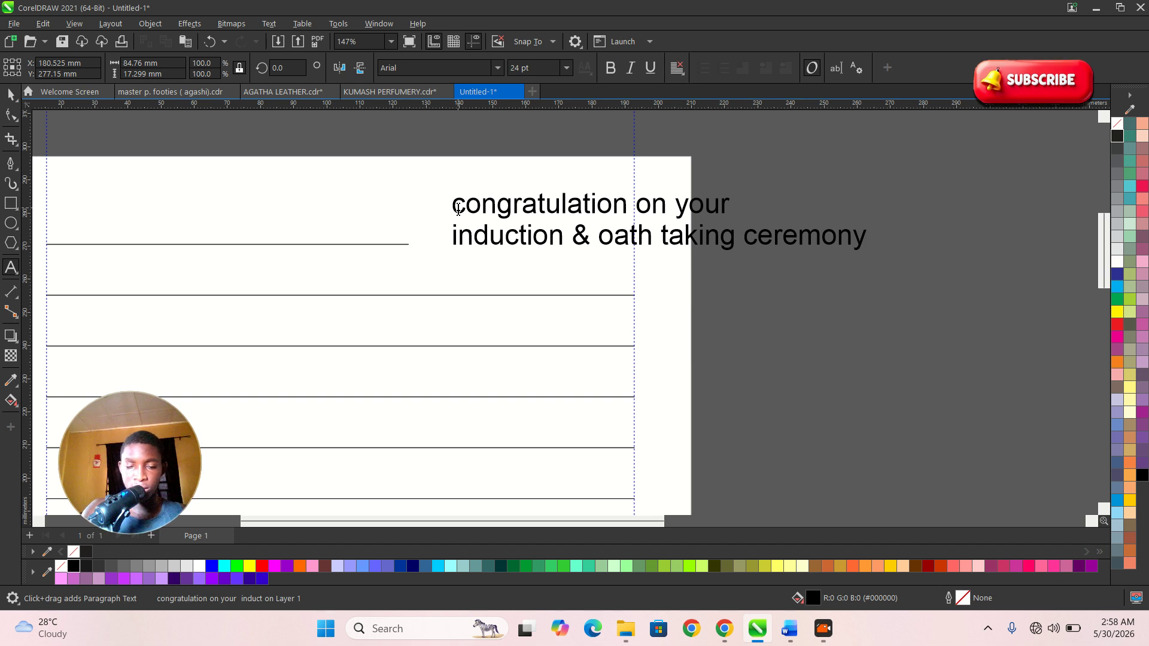
{"action": "key", "text": "Escape"}
- Move 'oath taking ceremony' before 'induction' and add an ampersand after it
{"action": "left_click_drag", "start_coordinate": [595, 251], "coordinate": [879, 235]}
{"action": "key", "text": "ctrl+c"}
{"action": "key", "text": "BackSpace"}
{"action": "left_click", "coordinate": [445, 236]}
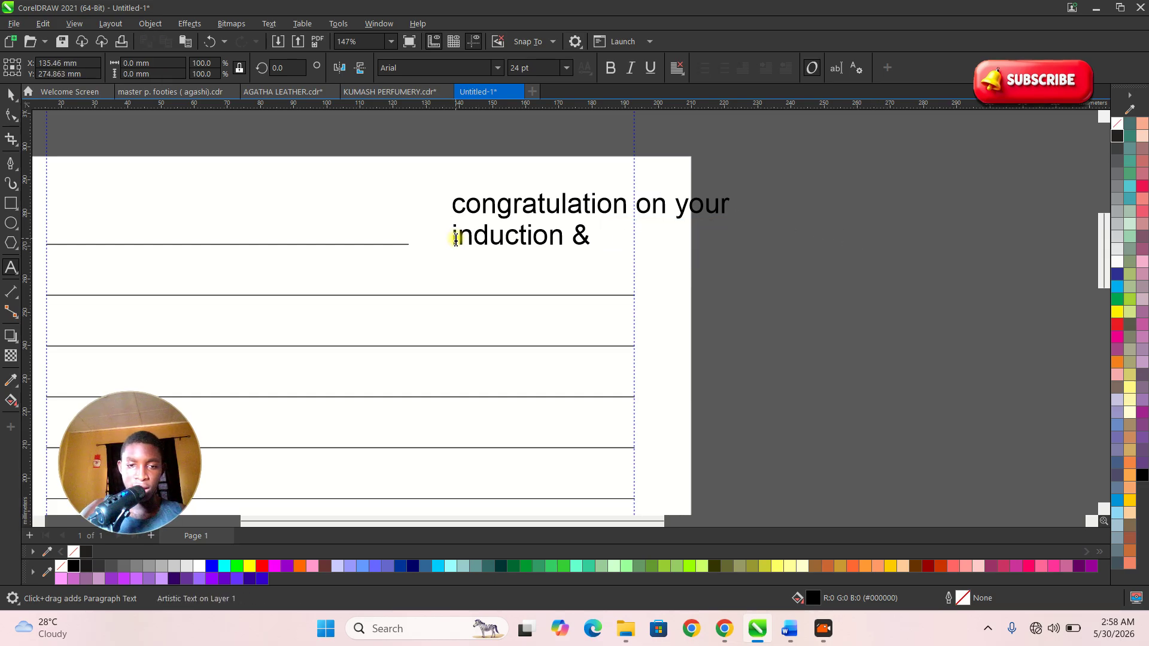
{"action": "left_click", "coordinate": [13, 98]}
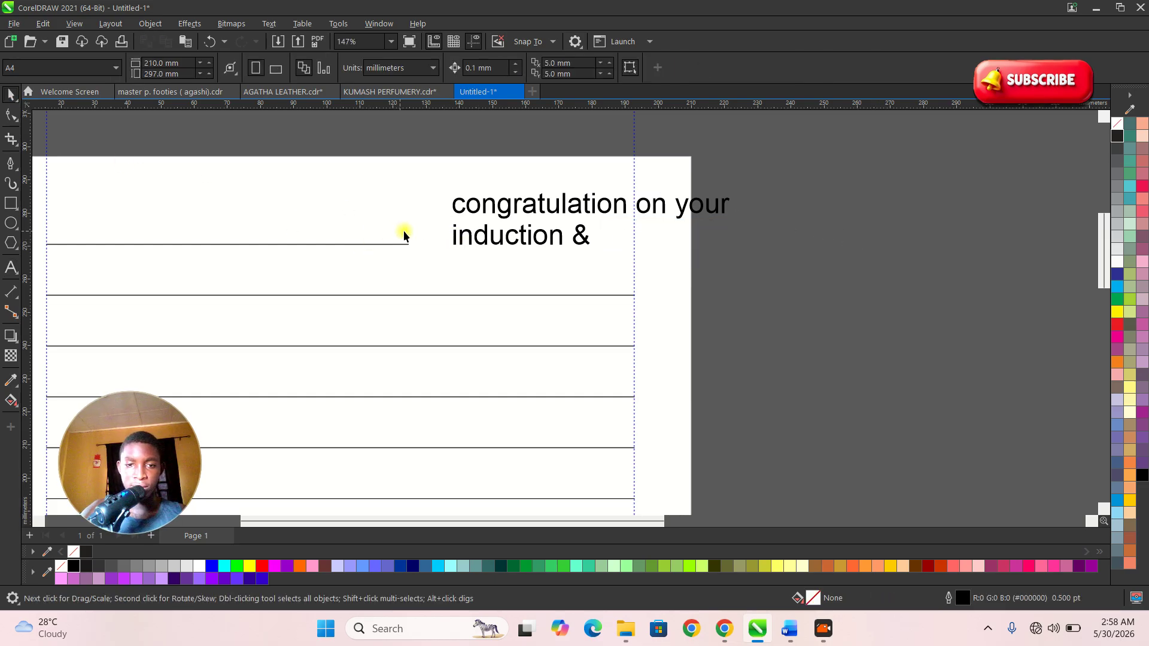
{"action": "double_click", "coordinate": [453, 238]}
{"action": "key", "text": "ctrl+v"}
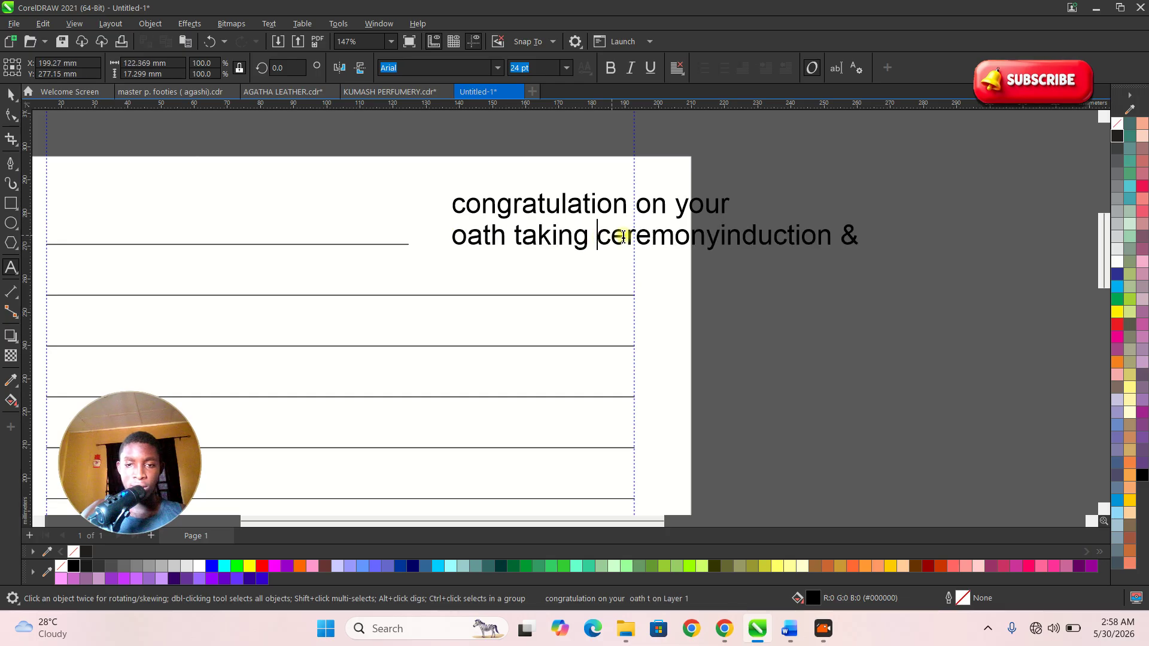
{"action": "left_click", "coordinate": [718, 237]}
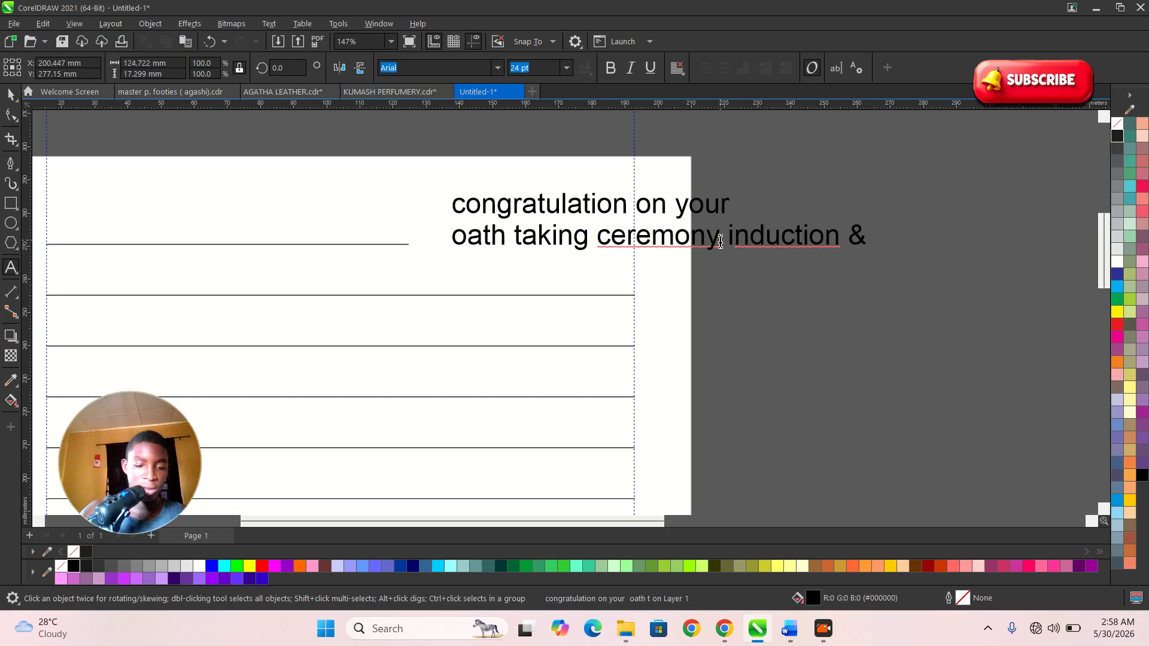
{"action": "type", "text": "&"}
- Add the third line 'into the medical profession', correcting 'proffession' via spell-check
{"action": "left_click_drag", "start_coordinate": [872, 237], "coordinate": [912, 241]}
{"action": "key", "text": "Return"}
{"action": "type", "text": "int "}
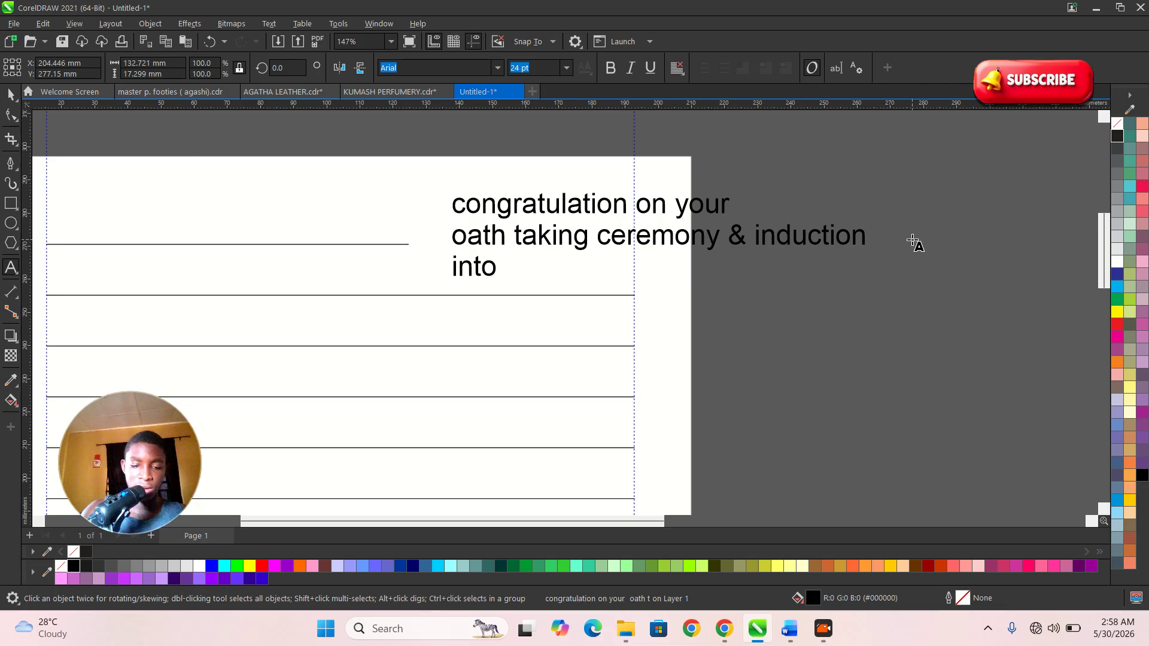
{"action": "type", "text": " the medical e"}
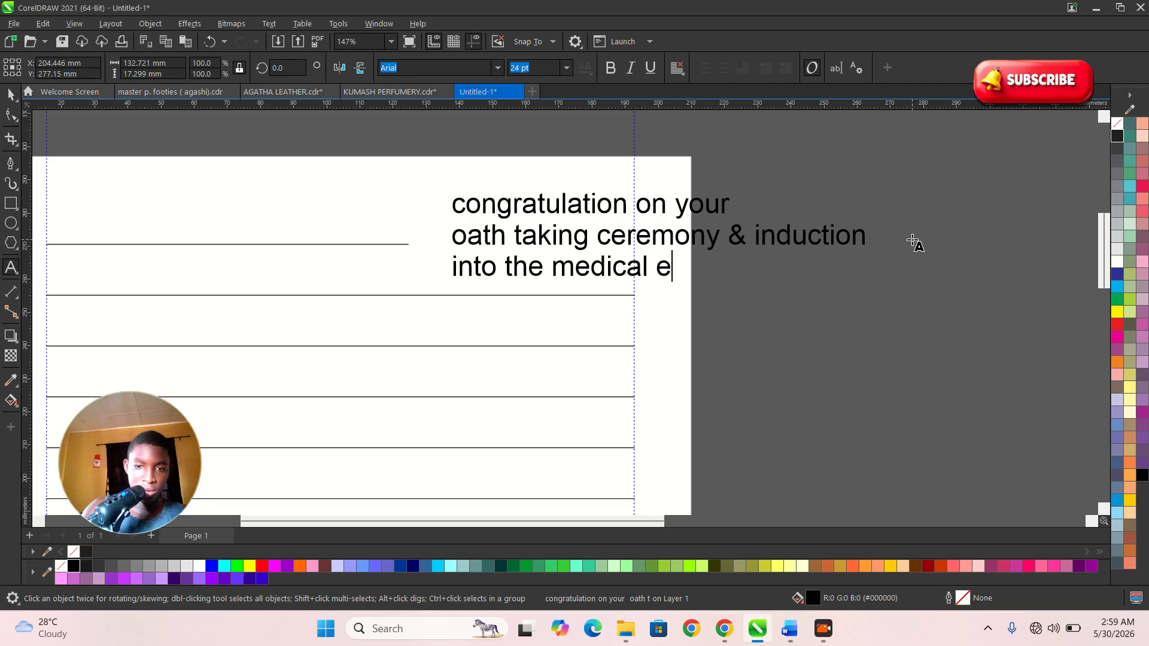
{"action": "key", "text": "BackSpace"}
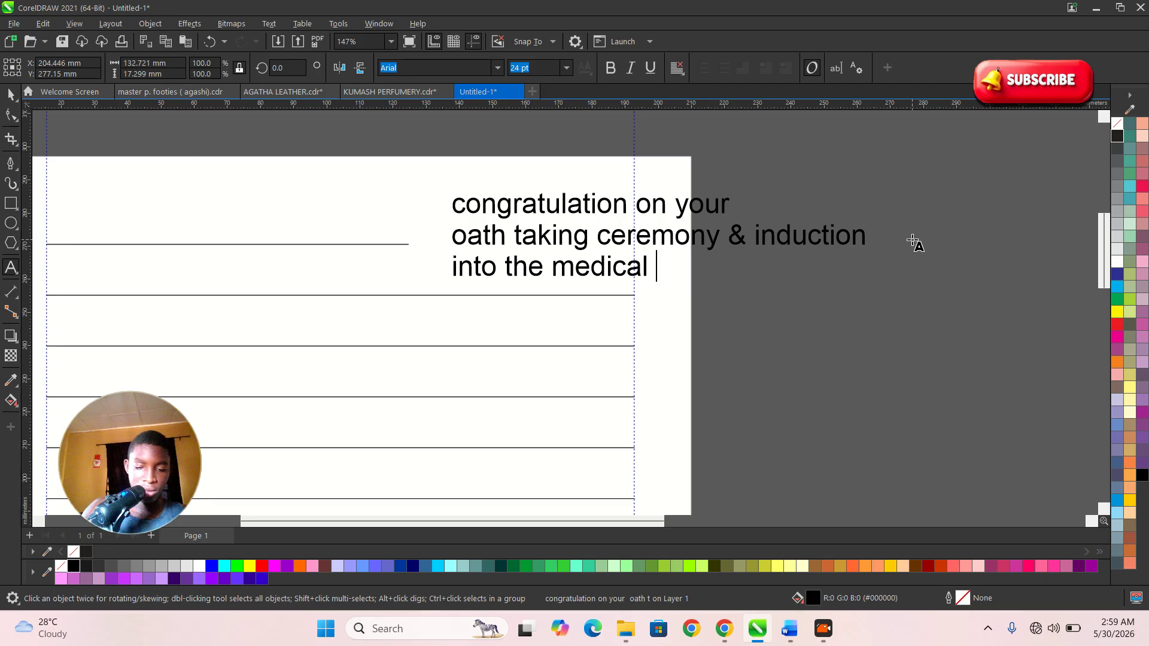
{"action": "key", "text": "BackSpace"}
{"action": "key", "text": "BackSpace"}
{"action": "type", "text": "offessioner"}
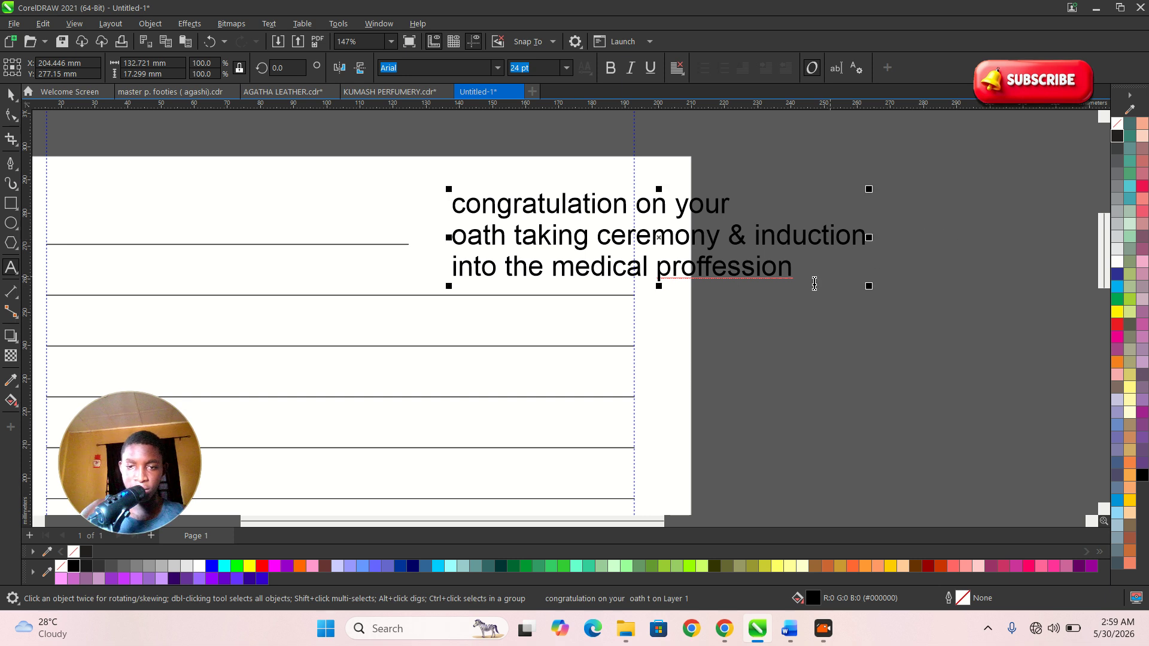
{"action": "right_click", "coordinate": [772, 276]}
{"action": "left_click", "coordinate": [812, 310]}
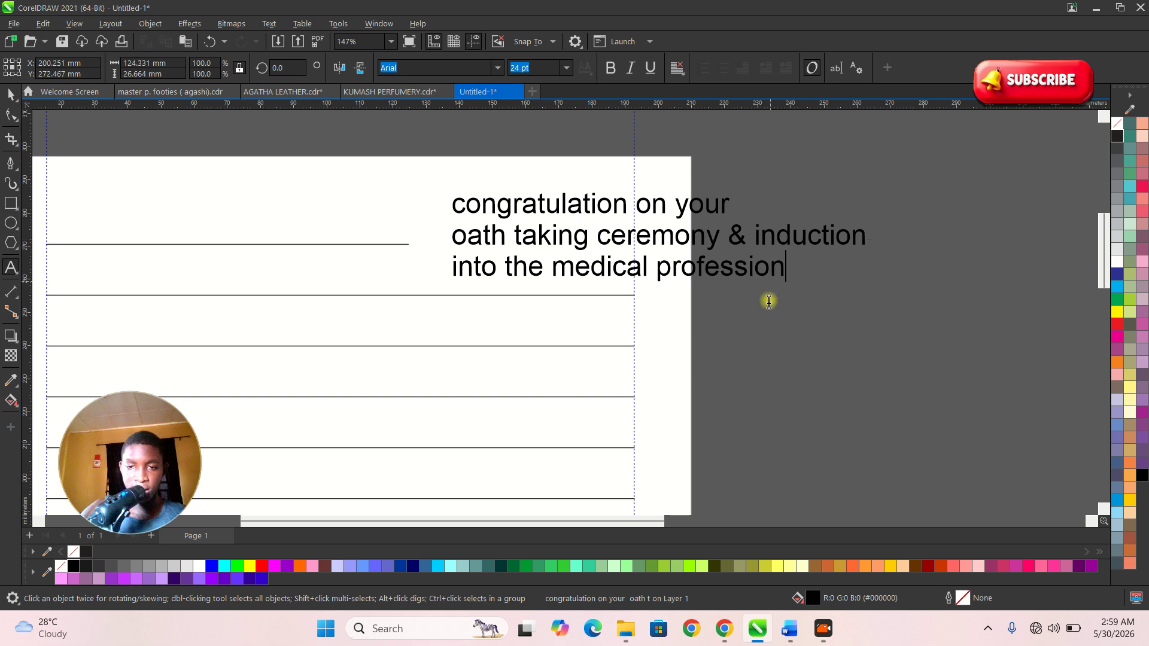
- Change the whole heading to UPPERCASE
{"action": "key", "text": "ctrl+a"}
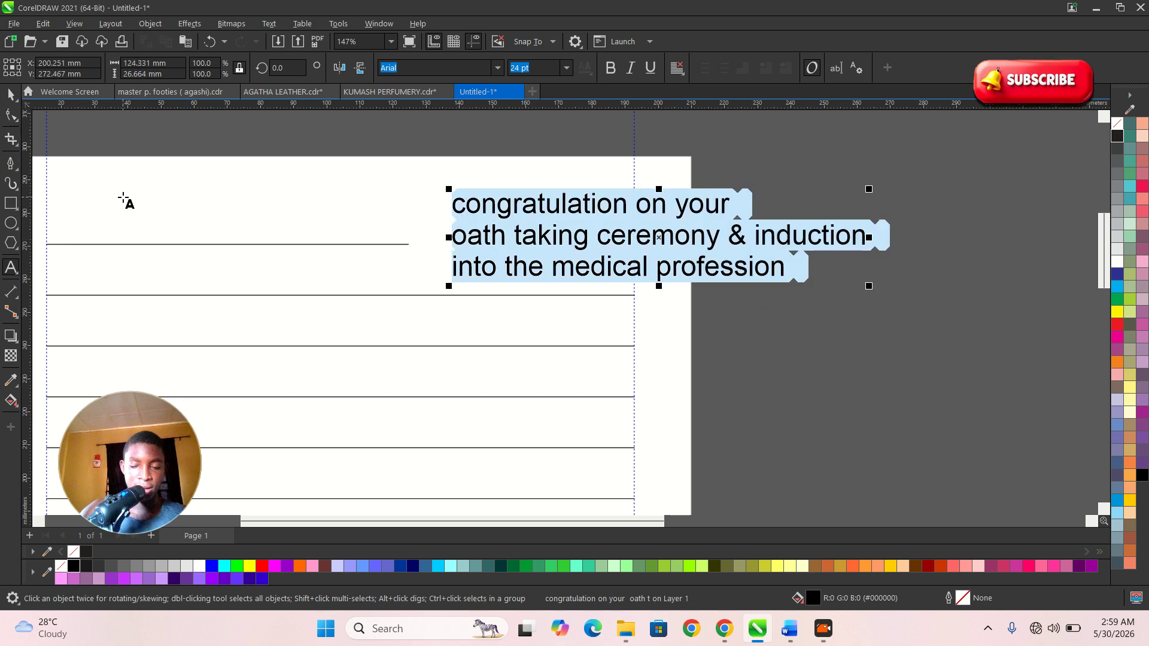
{"action": "key", "text": "shift+F3"}
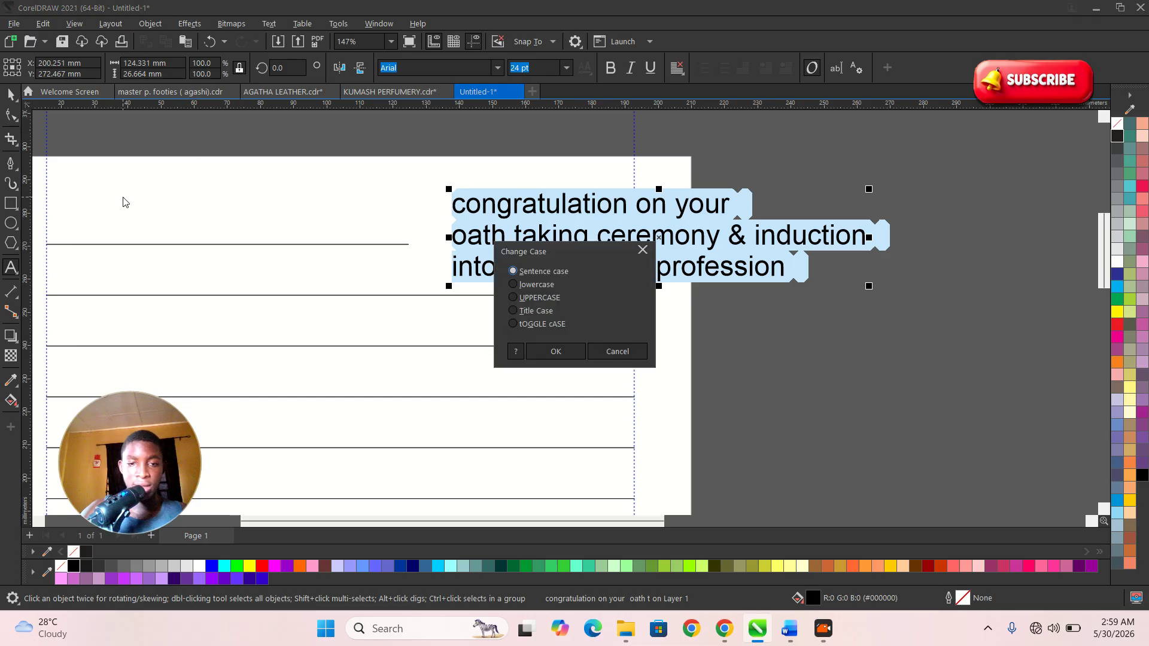
{"action": "left_click", "coordinate": [538, 296]}
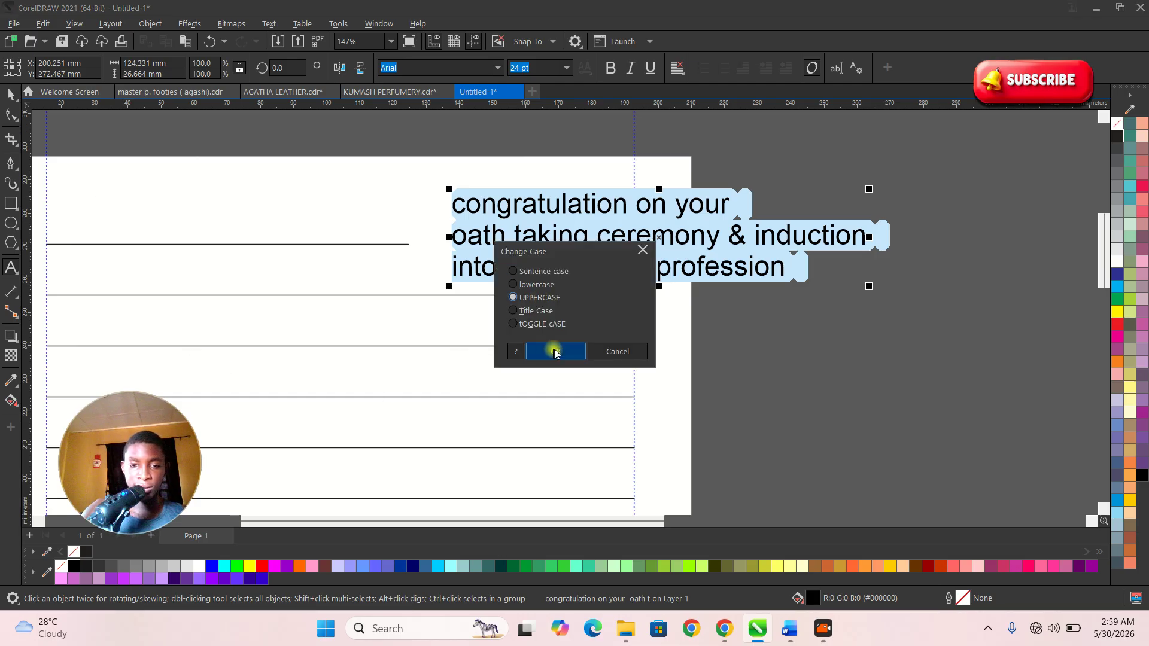
{"action": "left_click", "coordinate": [554, 352]}
{"action": "key", "text": "ctrl+space"}
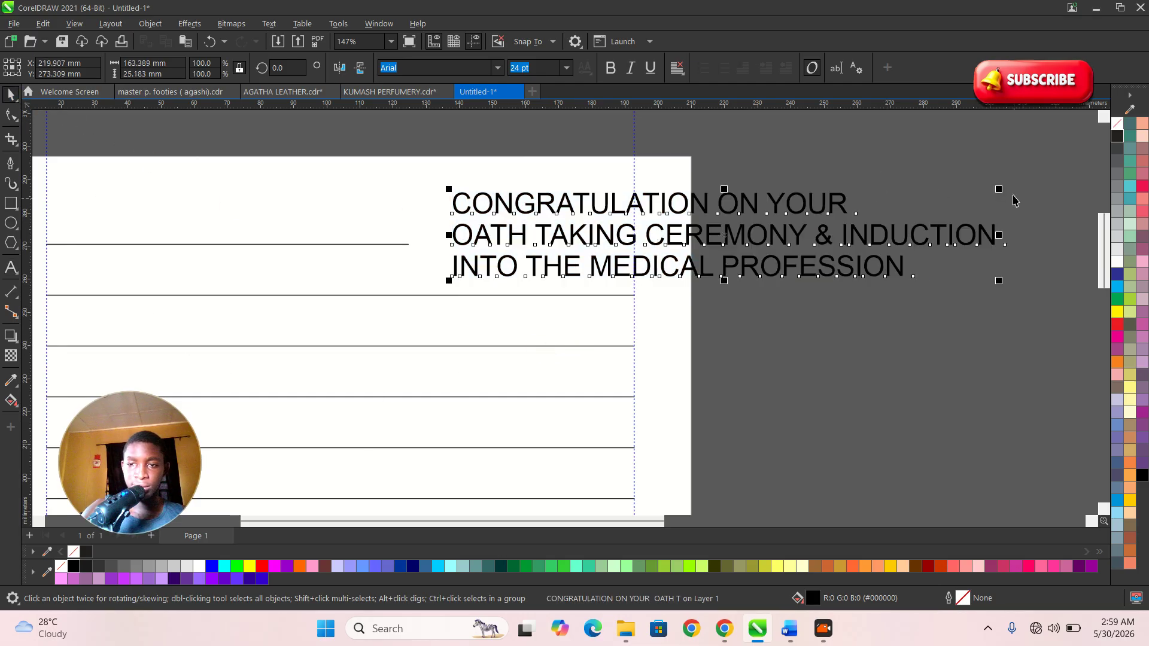
- Shrink the heading to about 8.7 pt, move it up-left, and separate the third line
{"action": "left_click_drag", "start_coordinate": [1000, 190], "coordinate": [652, 245]}
{"action": "scroll", "coordinate": [540, 248], "scroll_direction": "up", "scroll_amount": 1}
{"action": "left_click_drag", "start_coordinate": [541, 246], "coordinate": [508, 236]}
{"action": "scroll", "coordinate": [570, 249], "scroll_direction": "up", "scroll_amount": 1}
{"action": "left_click", "coordinate": [944, 273]}
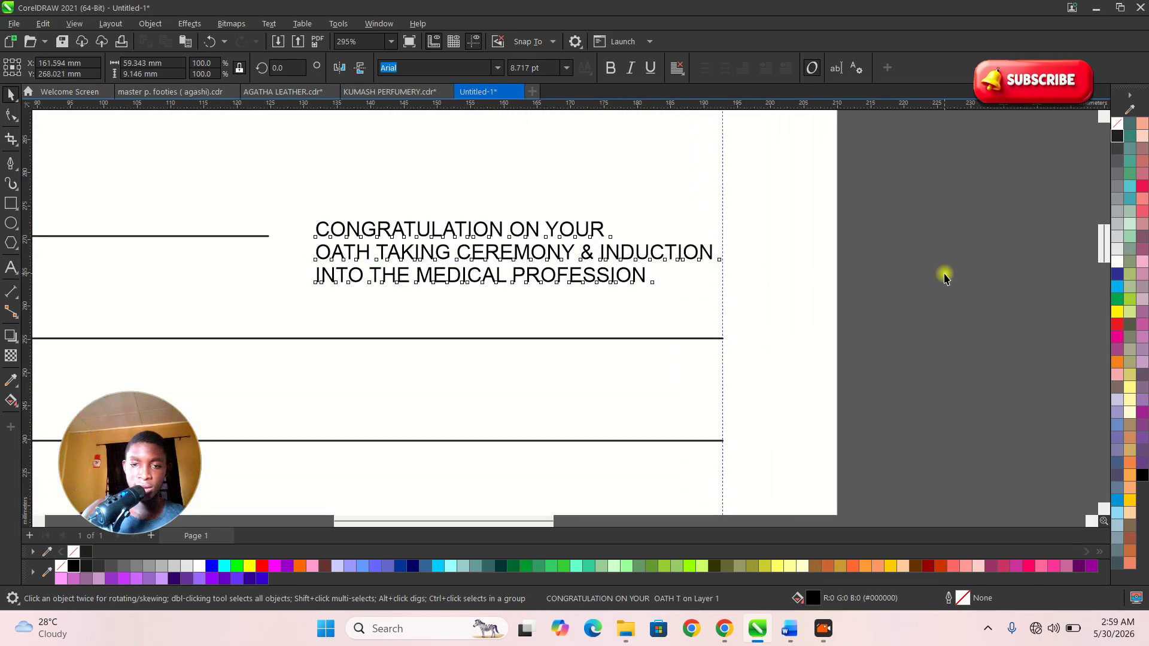
{"action": "left_click", "coordinate": [594, 270]}
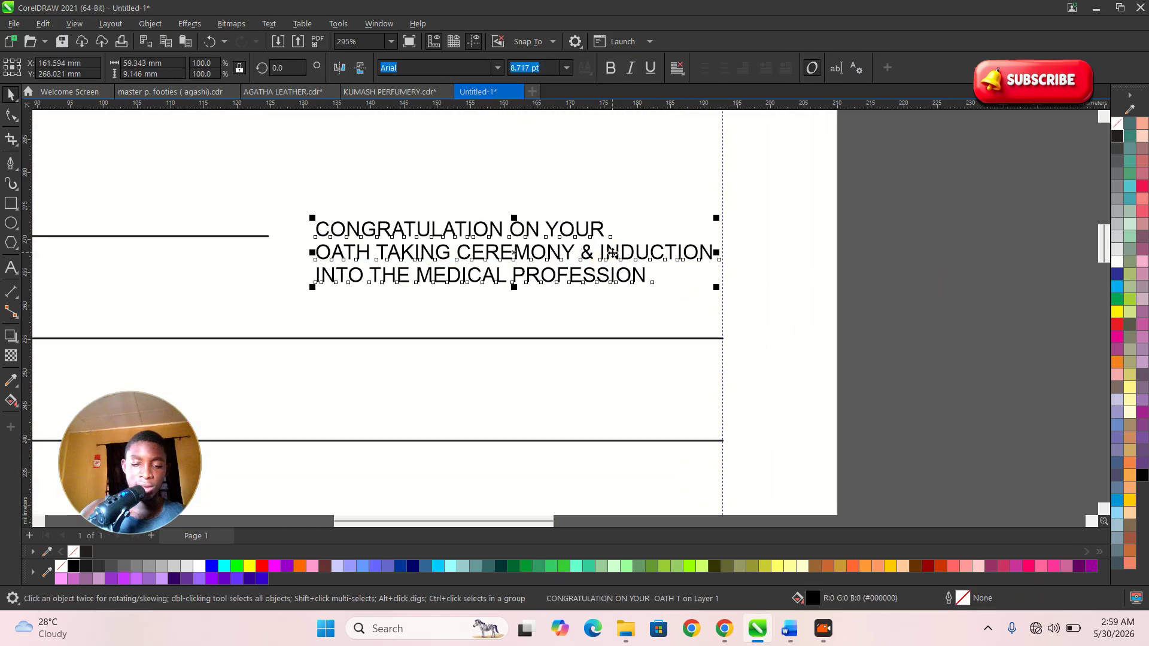
{"action": "left_click", "coordinate": [576, 250]}
{"action": "left_click", "coordinate": [569, 277]}
{"action": "left_click_drag", "start_coordinate": [569, 279], "coordinate": [573, 306]}
- Set the 'OATH TAKING CEREMONY & INDUCTION' line in Bebas Neue and enlarge it
{"action": "left_click", "coordinate": [556, 249]}
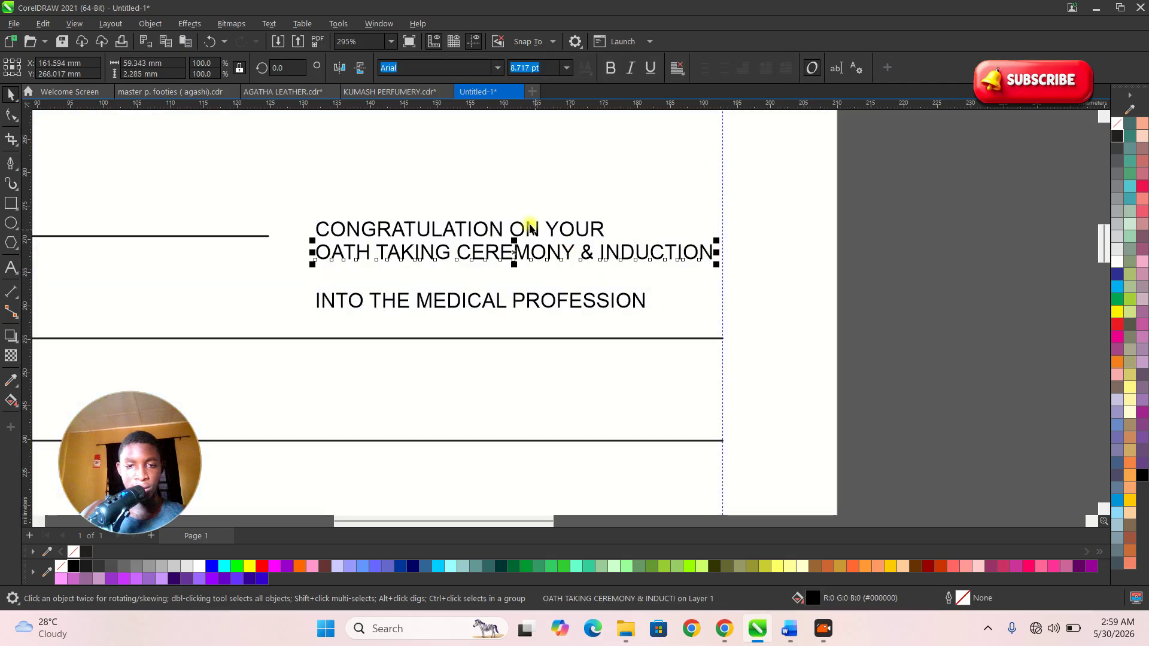
{"action": "left_click", "coordinate": [497, 68]}
{"action": "left_click", "coordinate": [461, 126]}
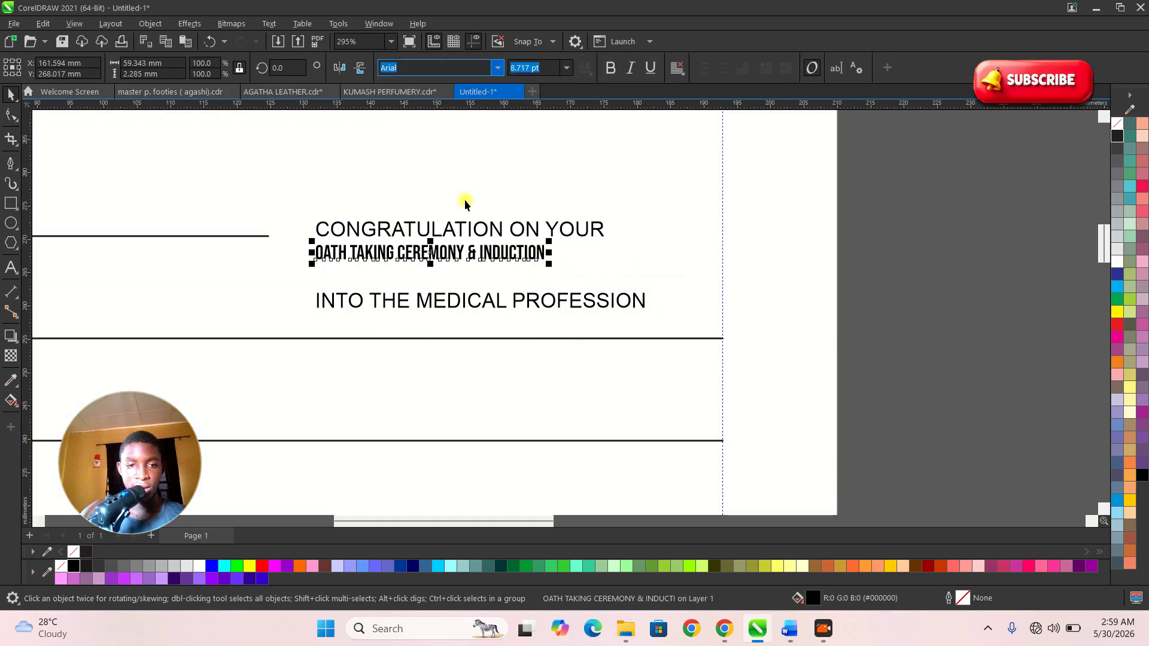
{"action": "scroll", "coordinate": [451, 282], "scroll_direction": "up", "scroll_amount": 1}
{"action": "left_click_drag", "start_coordinate": [578, 261], "coordinate": [664, 263]}
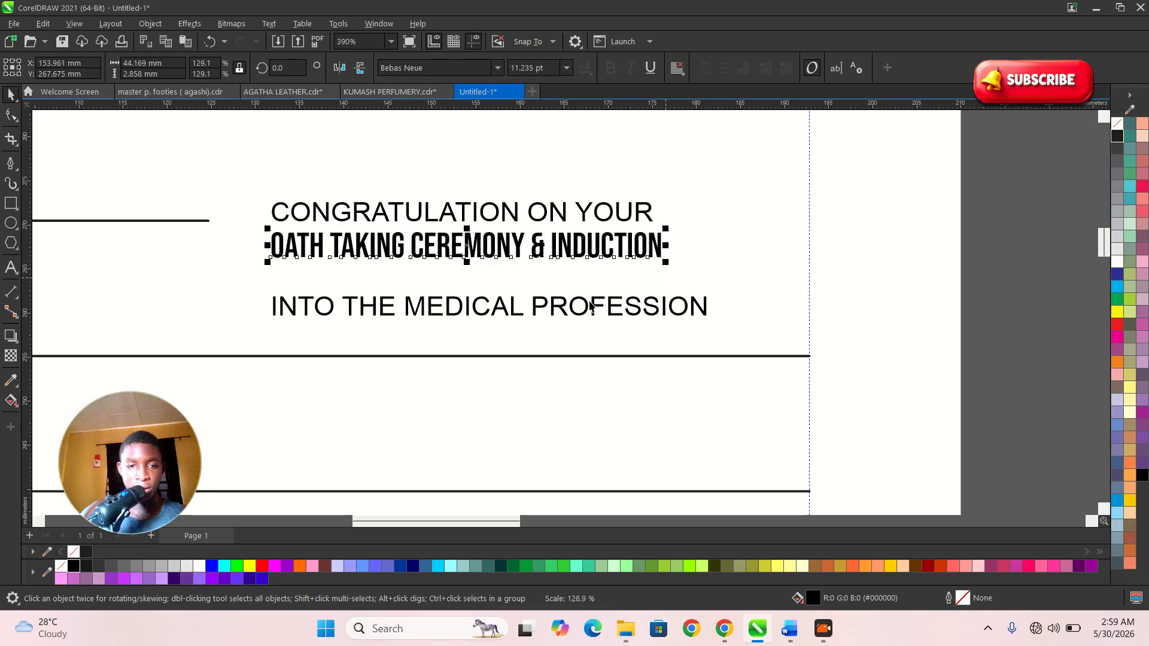
- Move the 'INTO THE MEDICAL PROFESSION' line under the middle line and shrink it slightly
{"action": "left_click", "coordinate": [512, 304]}
{"action": "left_click_drag", "start_coordinate": [512, 304], "coordinate": [513, 277]}
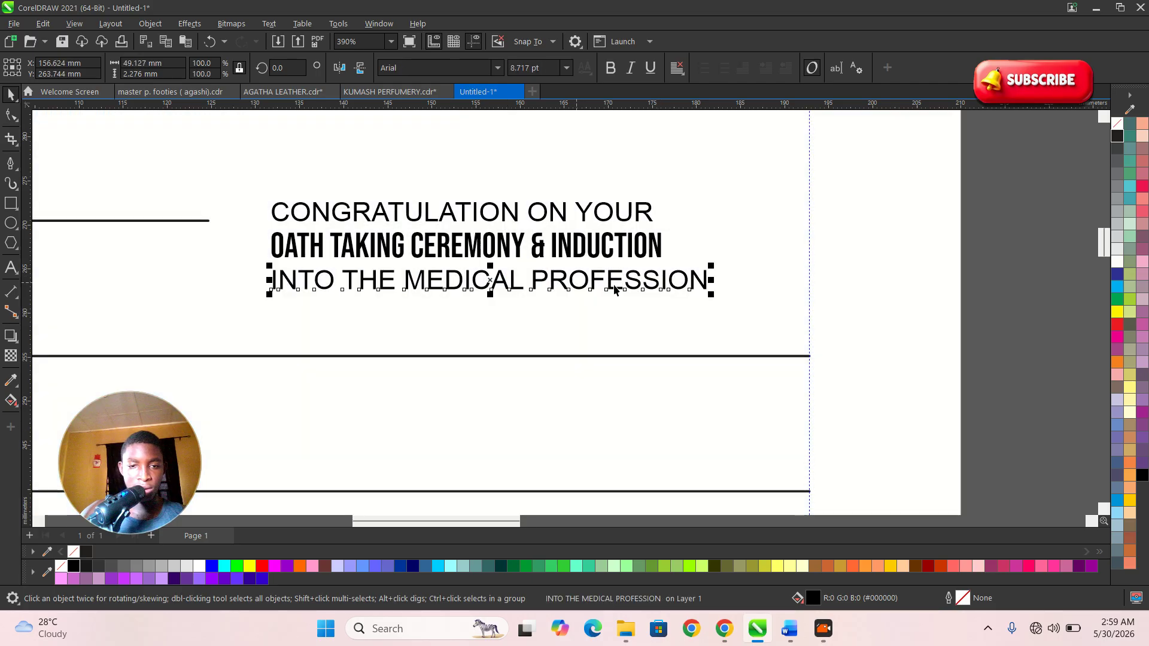
{"action": "scroll", "coordinate": [712, 272], "scroll_direction": "up", "scroll_amount": 1}
{"action": "left_click_drag", "start_coordinate": [720, 261], "coordinate": [624, 267]}
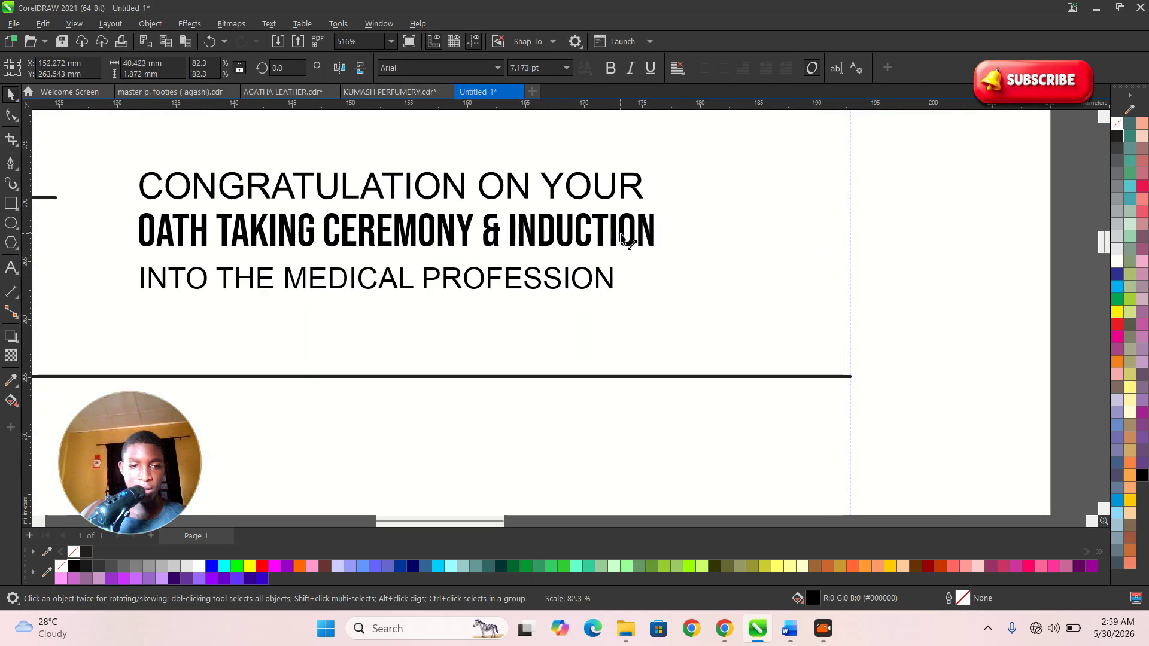
{"action": "scroll", "coordinate": [490, 240], "scroll_direction": "down", "scroll_amount": 2}
- Enlarge the three heading lines together and nudge the block slightly lower
{"action": "left_click_drag", "start_coordinate": [862, 298], "coordinate": [238, 188]}
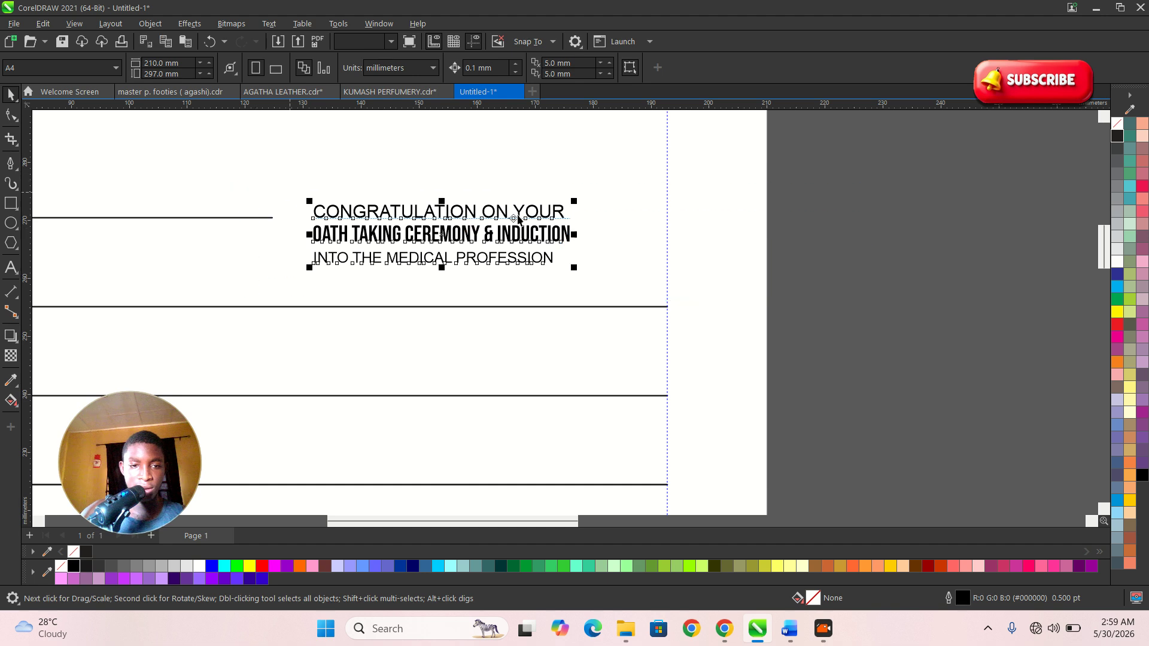
{"action": "left_click_drag", "start_coordinate": [577, 199], "coordinate": [665, 165]}
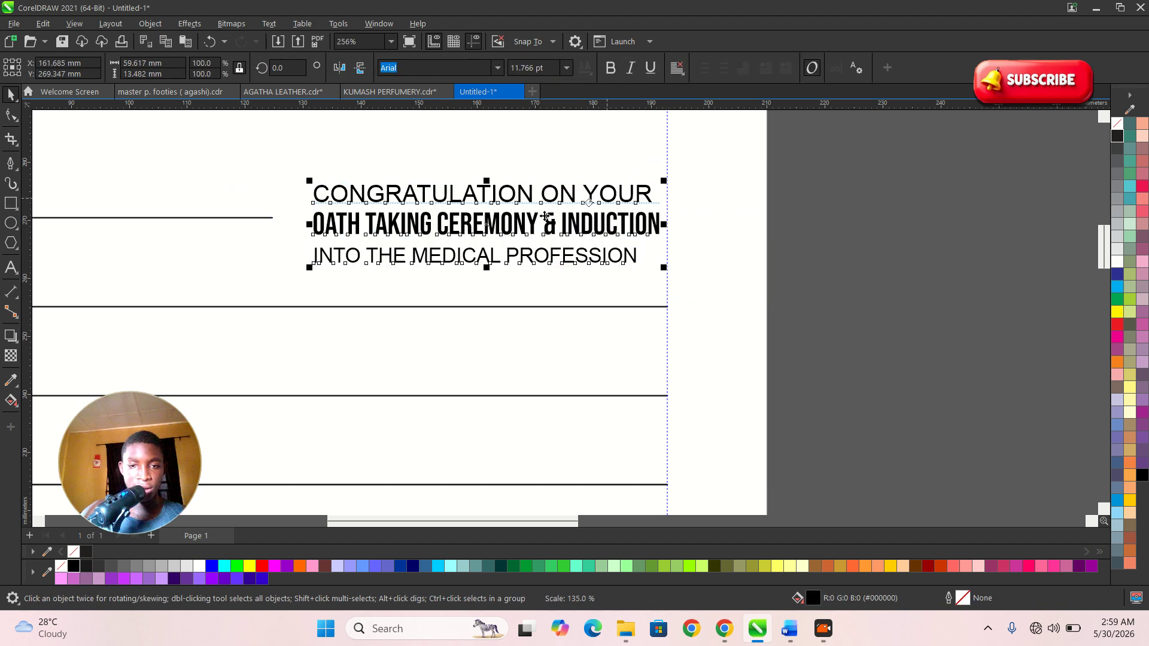
{"action": "left_click_drag", "start_coordinate": [310, 273], "coordinate": [284, 288]}
{"action": "scroll", "coordinate": [576, 270], "scroll_direction": "up", "scroll_amount": 1}
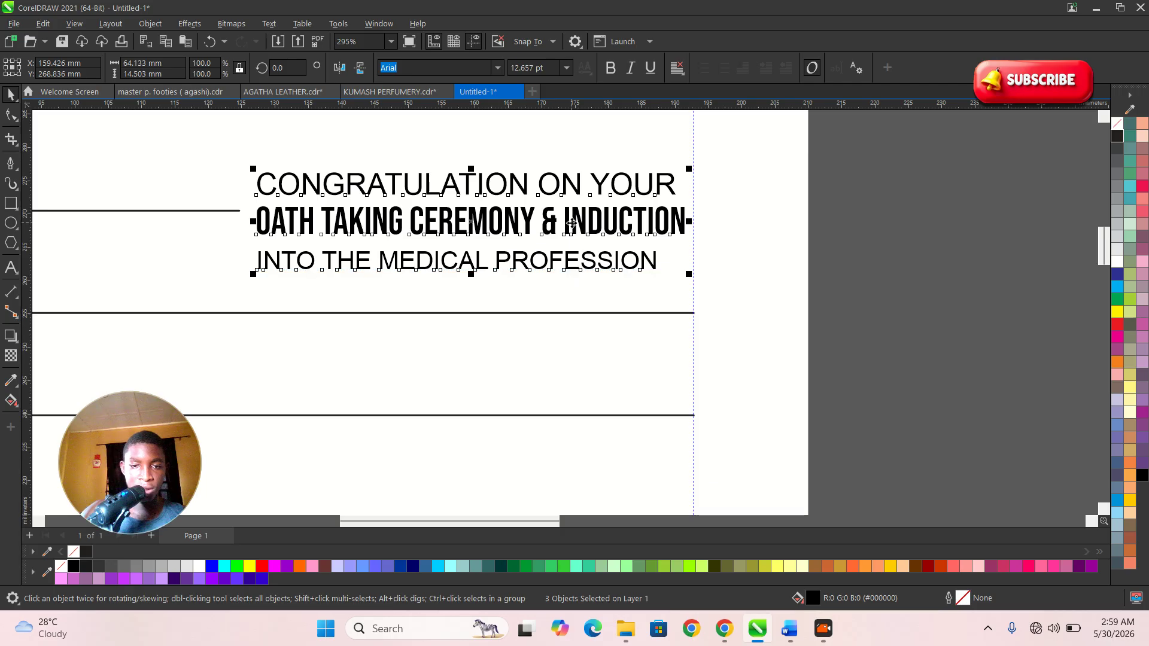
{"action": "left_click_drag", "start_coordinate": [572, 223], "coordinate": [574, 251]}
{"action": "scroll", "coordinate": [598, 257], "scroll_direction": "down", "scroll_amount": 6}
- Delete the reference letterhead image beside the page
{"action": "left_click", "coordinate": [784, 301]}
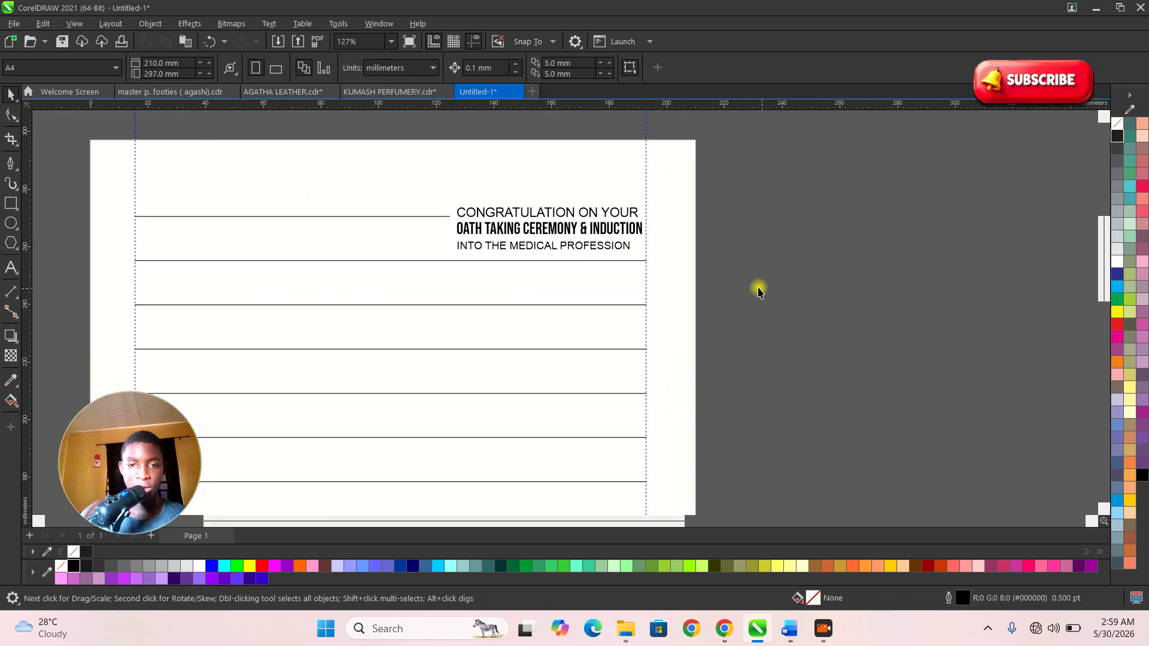
{"action": "scroll", "coordinate": [759, 284], "scroll_direction": "down", "scroll_amount": 9}
{"action": "key", "text": "F2"}
{"action": "left_click_drag", "start_coordinate": [454, 177], "coordinate": [877, 402]}
{"action": "scroll", "coordinate": [588, 248], "scroll_direction": "up", "scroll_amount": 2}
{"action": "scroll", "coordinate": [588, 251], "scroll_direction": "up", "scroll_amount": 2}
{"action": "scroll", "coordinate": [616, 253], "scroll_direction": "down", "scroll_amount": 3}
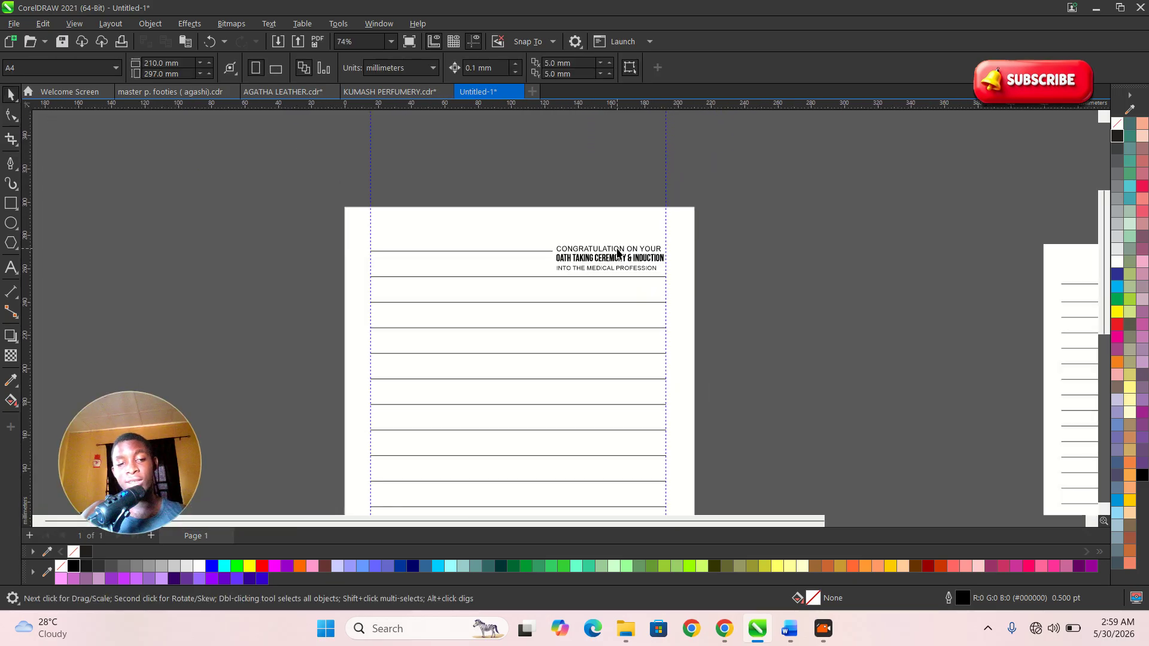
{"action": "scroll", "coordinate": [664, 417], "scroll_direction": "down", "scroll_amount": 4}
{"action": "scroll", "coordinate": [655, 455], "scroll_direction": "up", "scroll_amount": 3}
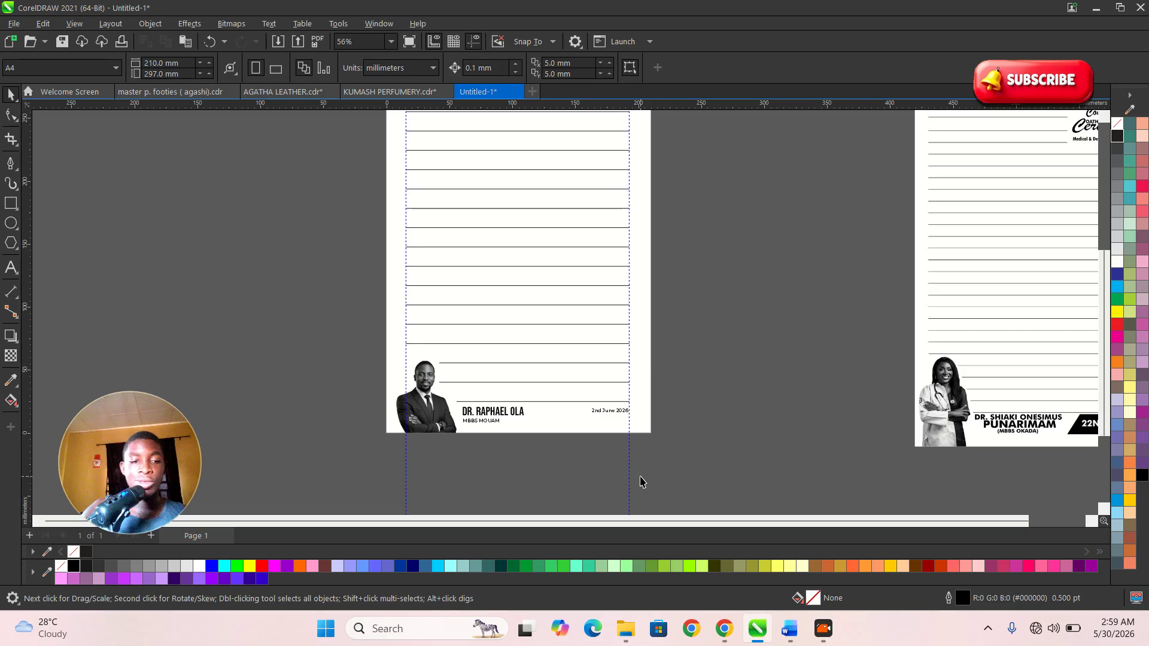
{"action": "scroll", "coordinate": [666, 491], "scroll_direction": "down", "scroll_amount": 3}
{"action": "left_click_drag", "start_coordinate": [890, 457], "coordinate": [651, 196]}
{"action": "key", "text": "Delete"}
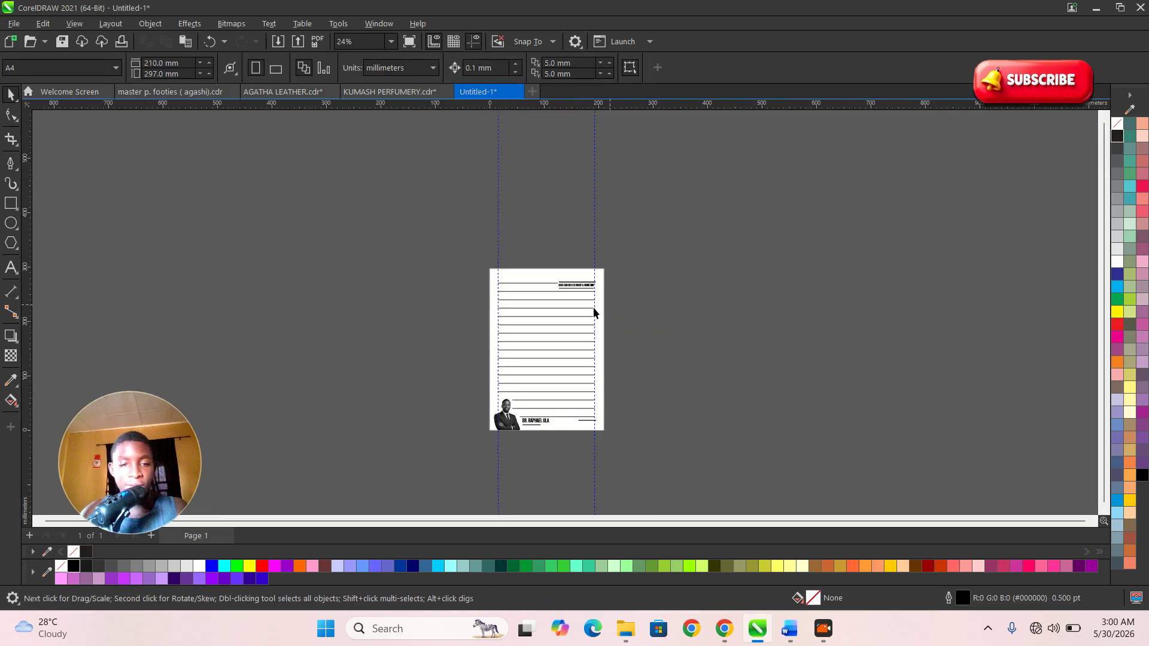
- Fill the three heading lines with CMYK 100% K black
{"action": "key", "text": "z"}
{"action": "left_click_drag", "start_coordinate": [457, 226], "coordinate": [685, 392]}
{"action": "scroll", "coordinate": [553, 164], "scroll_direction": "up", "scroll_amount": 1}
{"action": "left_click_drag", "start_coordinate": [744, 290], "coordinate": [512, 206]}
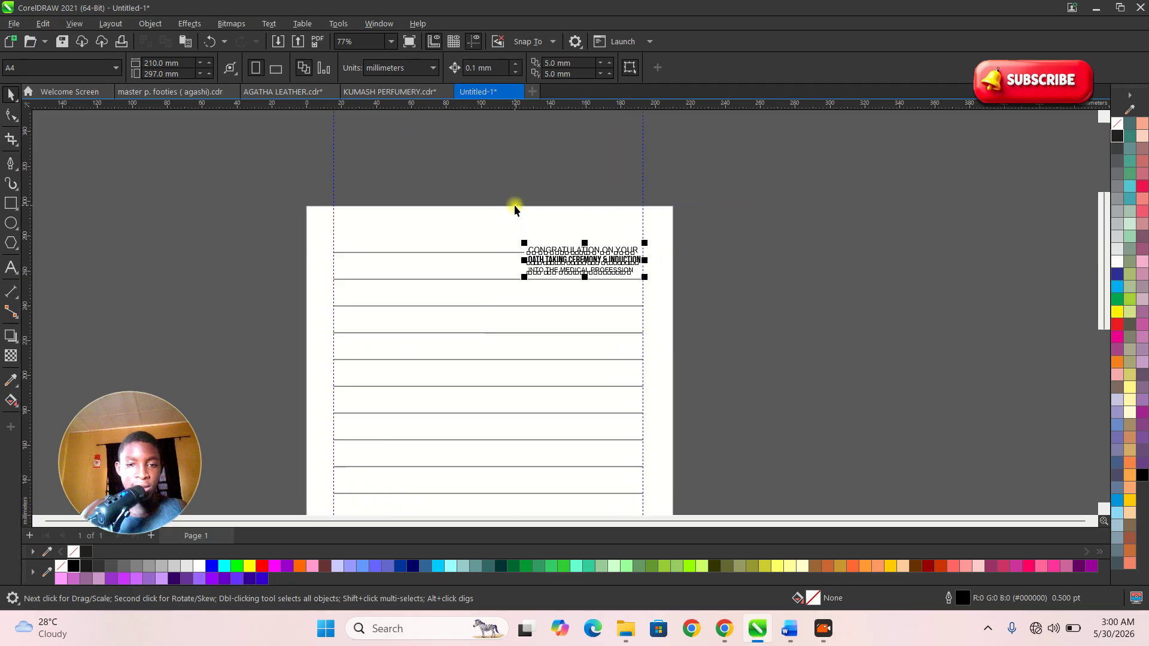
{"action": "left_click", "coordinate": [1117, 137]}
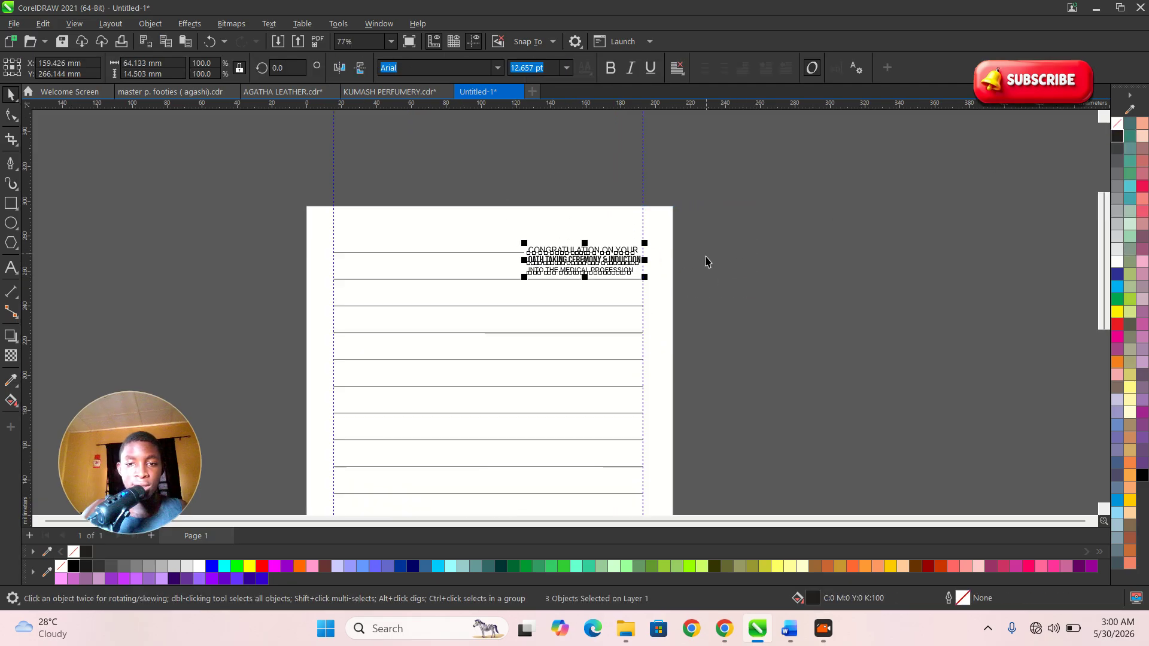
{"action": "key", "text": "z"}
{"action": "left_click_drag", "start_coordinate": [430, 180], "coordinate": [841, 365]}
{"action": "left_click", "coordinate": [742, 323]}
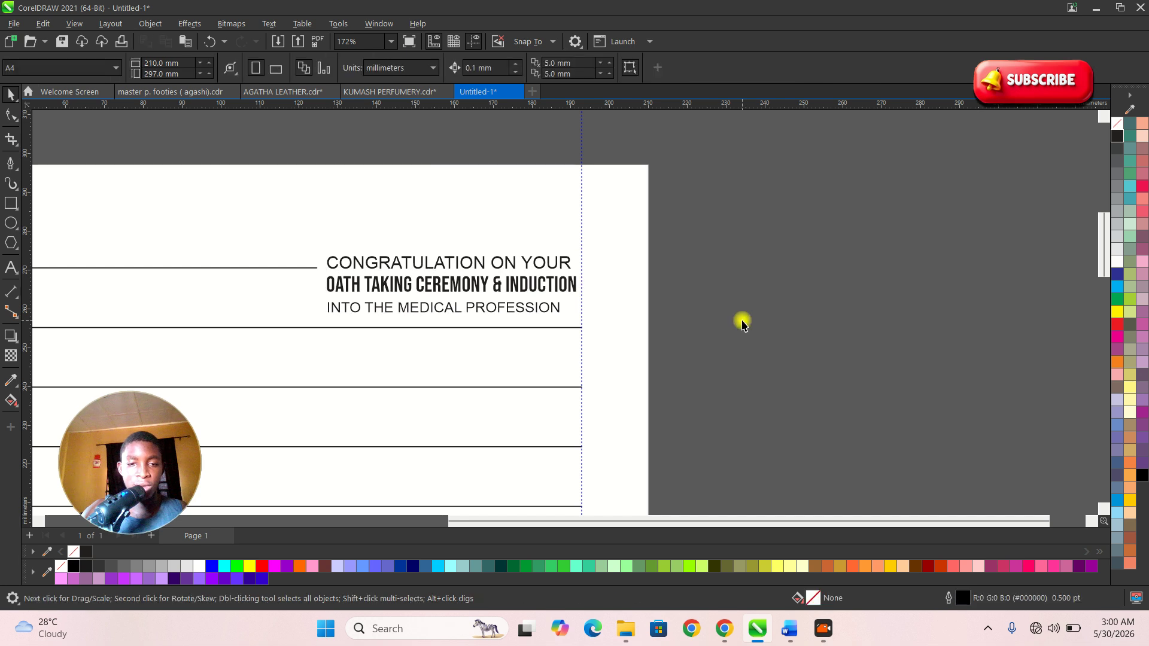
{"action": "scroll", "coordinate": [807, 304], "scroll_direction": "down", "scroll_amount": 6}
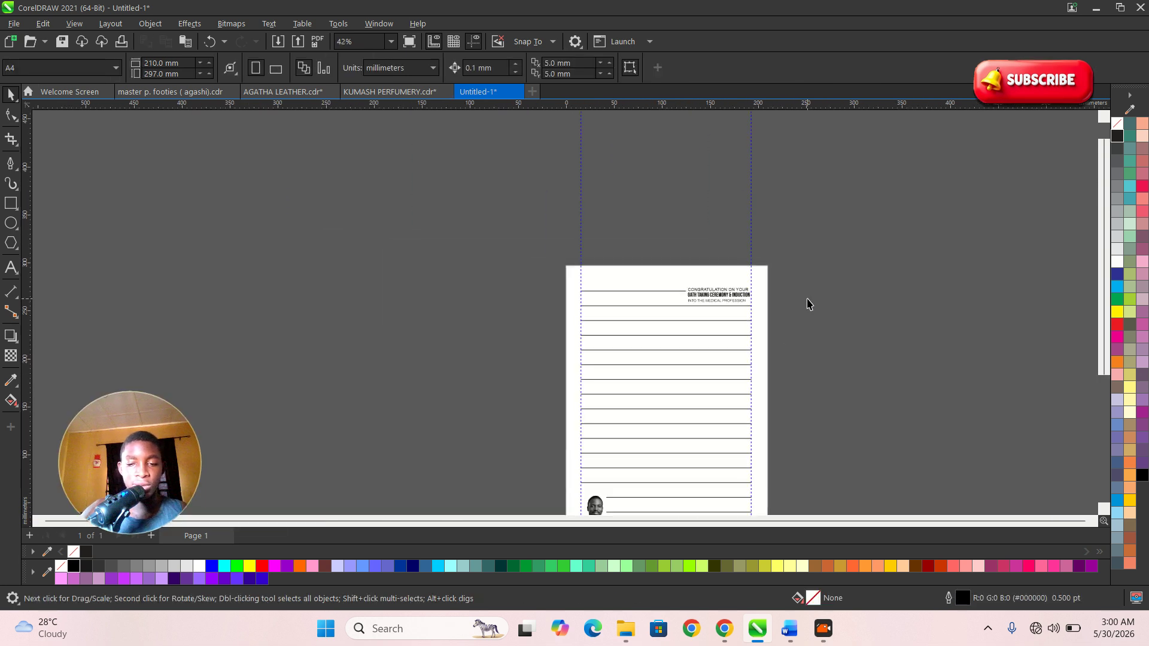